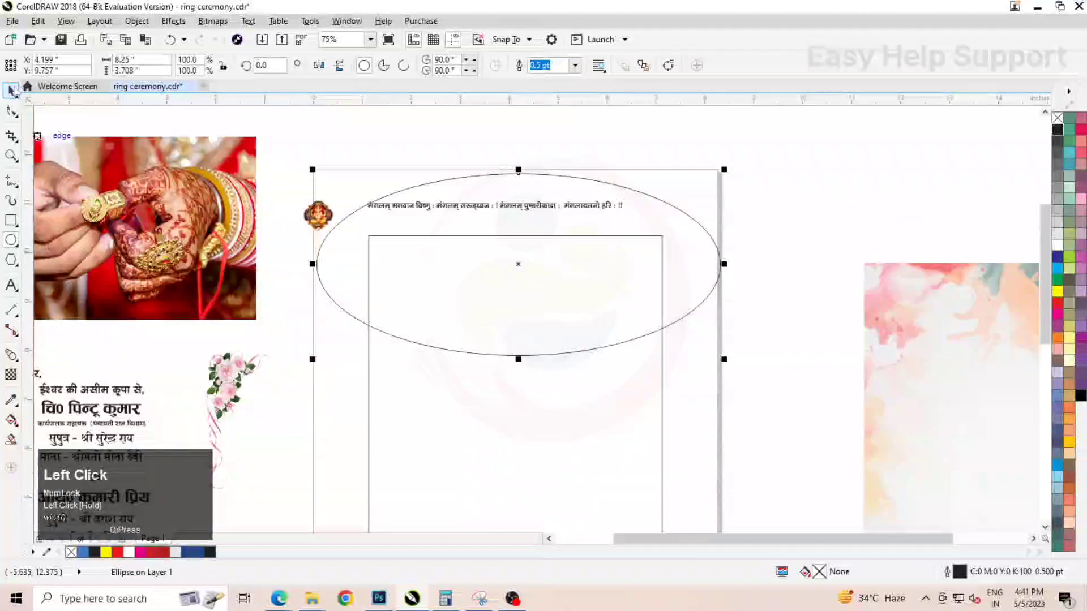
# Move the ellipse to about X 4.05, Y 9.76 in so it overlaps the upper part of the card rectangle
pyautogui.scroll(2, 556, 266)
pyautogui.moveTo(555, 278); pyautogui.dragTo(528, 251)
pyautogui.scroll(-1, 529, 225)
pyautogui.scroll(1, 530, 252)
pyautogui.scroll(-2, 528, 250)
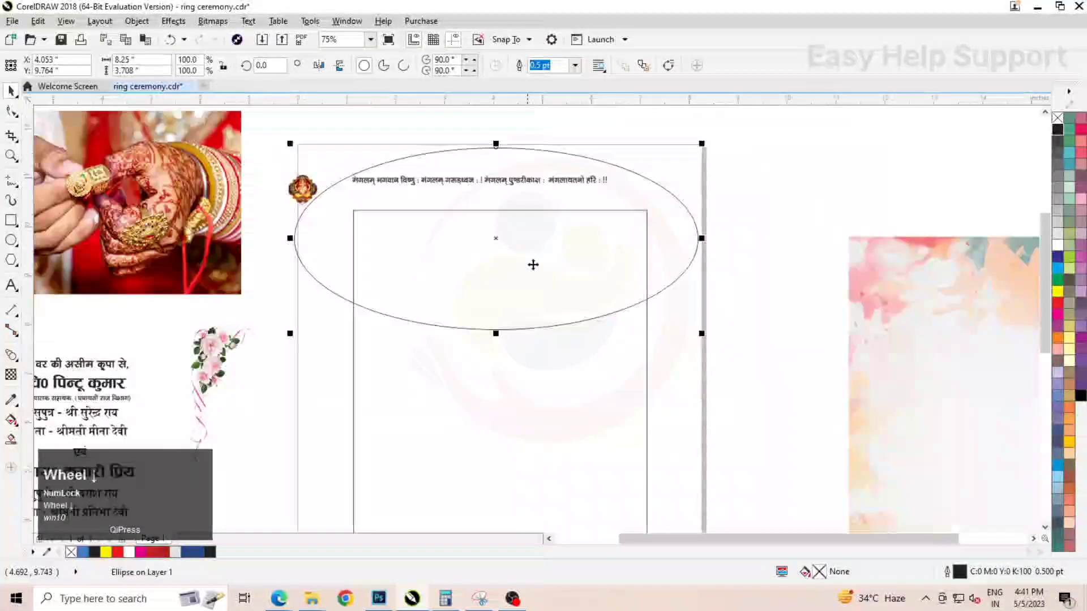
# Create a filled shape from the overlap of the ellipse and card rectangle with Smart Fill, and delete the ellipse
pyautogui.click(11, 440)
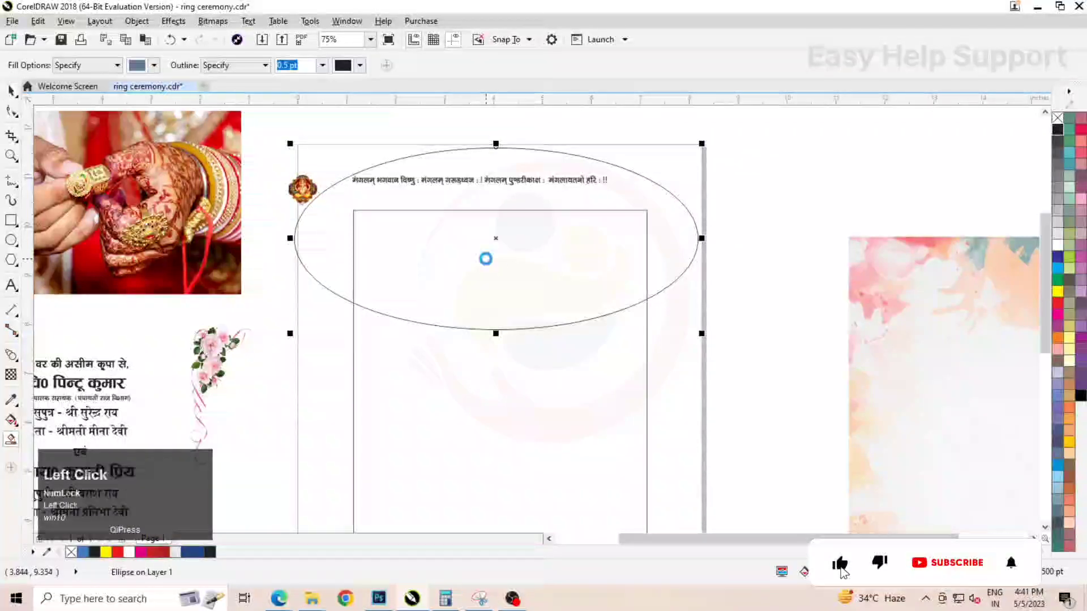
pyautogui.click(493, 247)
pyautogui.rightClick(670, 216)
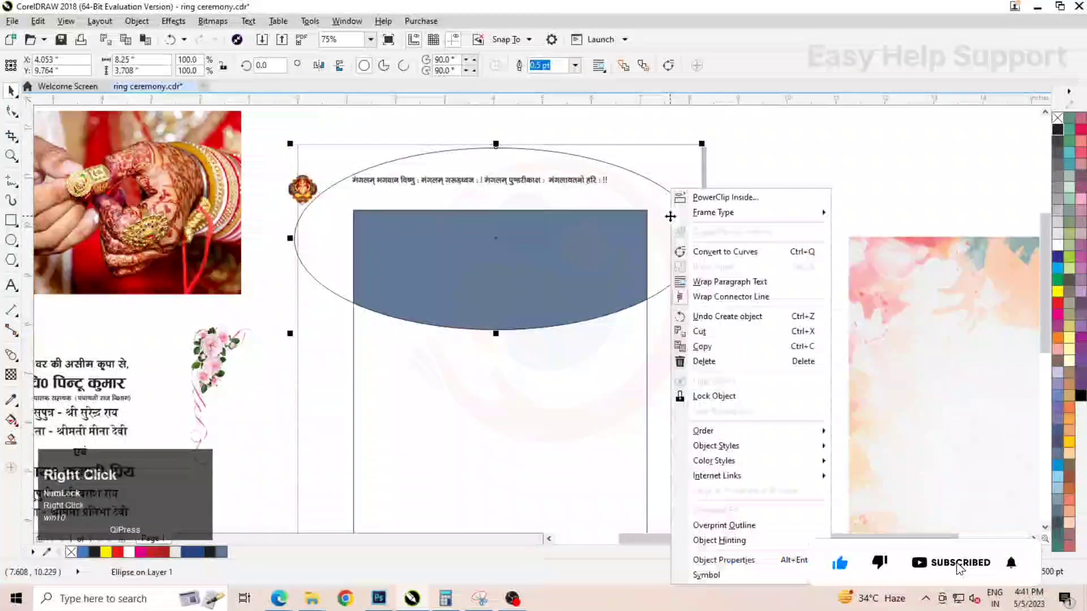
pyautogui.click(730, 356)
pyautogui.press('Delete')
# Make a copy of the curved shape shortened from below to about 2.333 in high, and remove the copy's fill
pyautogui.click(610, 256)
pyautogui.scroll(2, 527, 354)
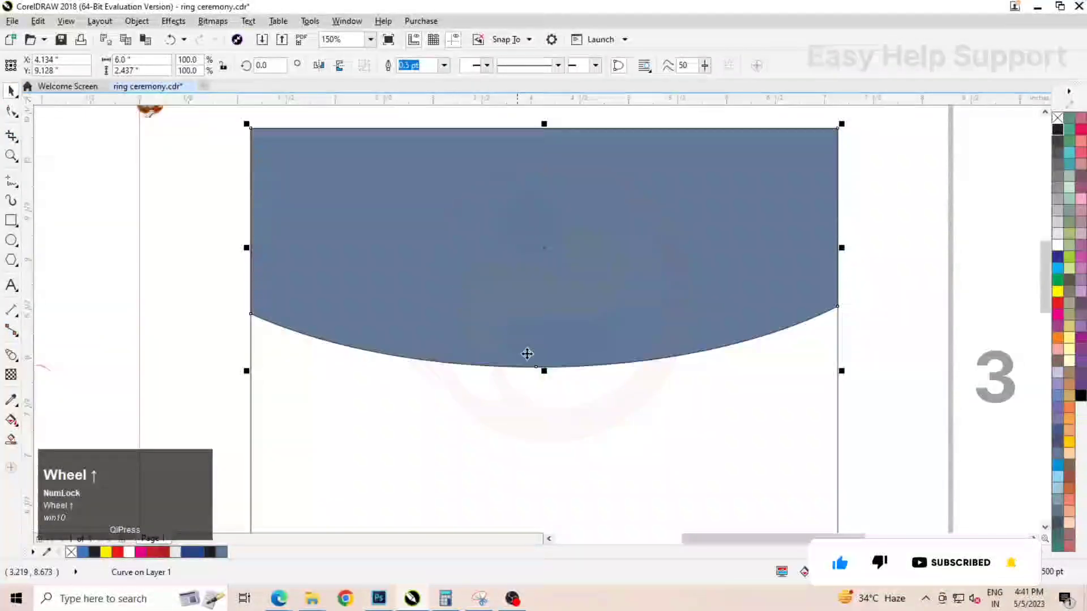
pyautogui.moveTo(544, 372); pyautogui.dragTo(542, 361)
pyautogui.scroll(-2, 539, 316)
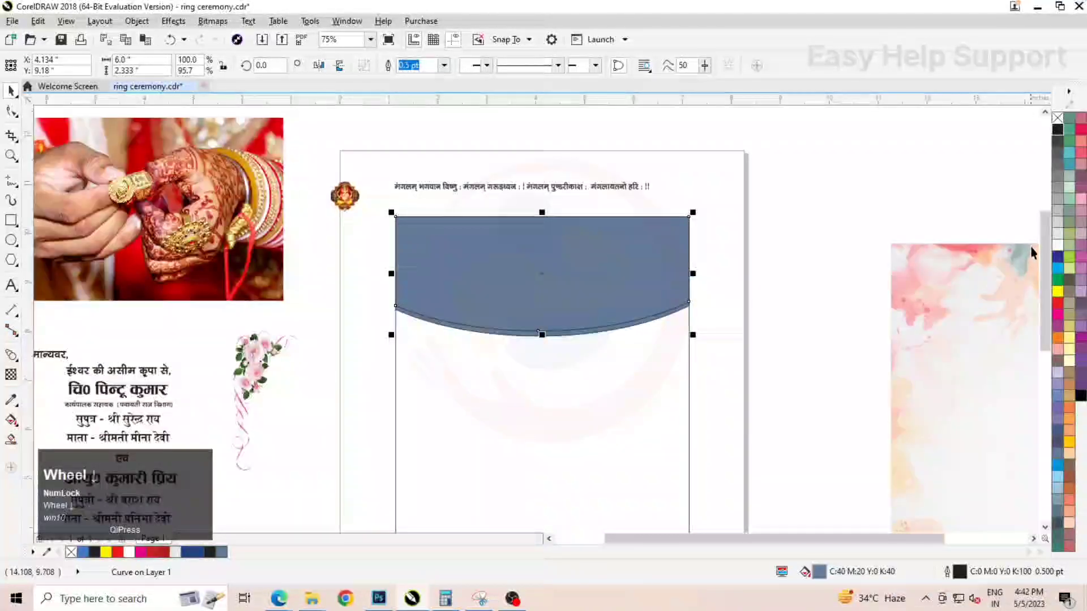
pyautogui.click(1056, 119)
pyautogui.scroll(-1, 469, 226)
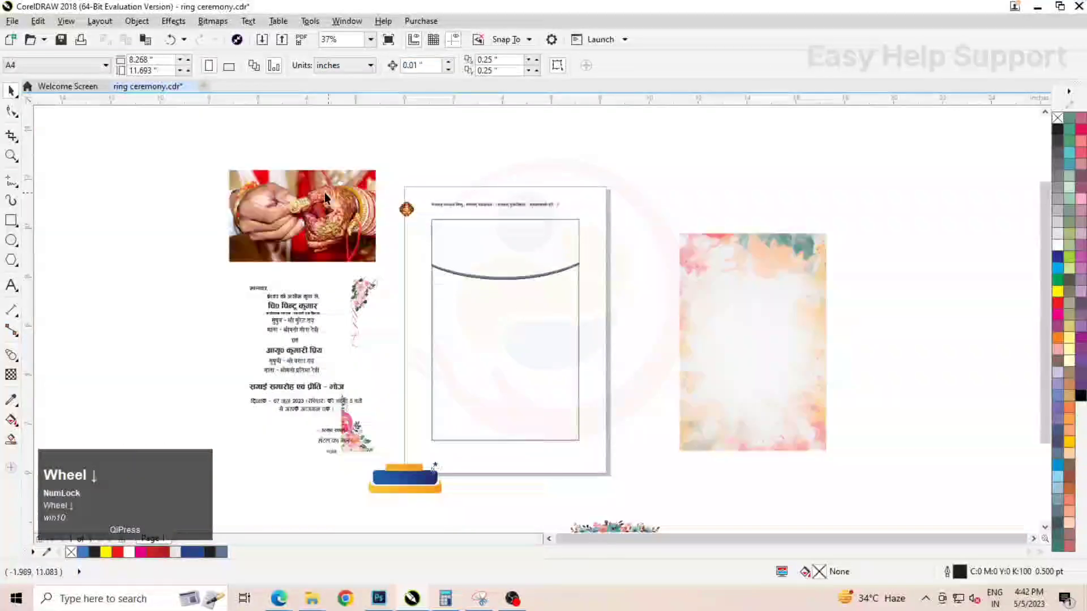
# Place the ring ceremony photo inside the unfilled curved shape with PowerClip and remove the frame's outline
pyautogui.click(324, 193)
pyautogui.scroll(1, 324, 193)
pyautogui.rightClick(323, 193)
pyautogui.click(363, 186)
pyautogui.click(578, 296)
pyautogui.click(898, 264)
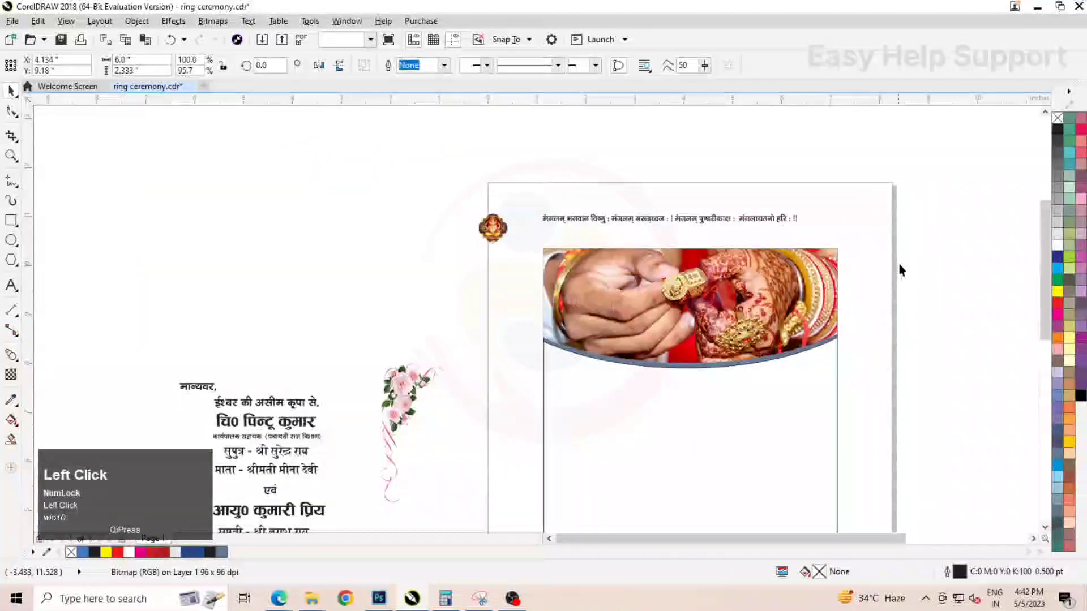
# Shift the ring photo straight down inside its PowerClip frame to about Y 8.82 in, and finish editing the contents
pyautogui.scroll(1, 898, 266)
pyautogui.click(648, 304)
pyautogui.scroll(-1, 624, 237)
pyautogui.scroll(1, 604, 292)
pyautogui.keyDown('ctrl'); pyautogui.click(578, 286); pyautogui.keyUp('ctrl')
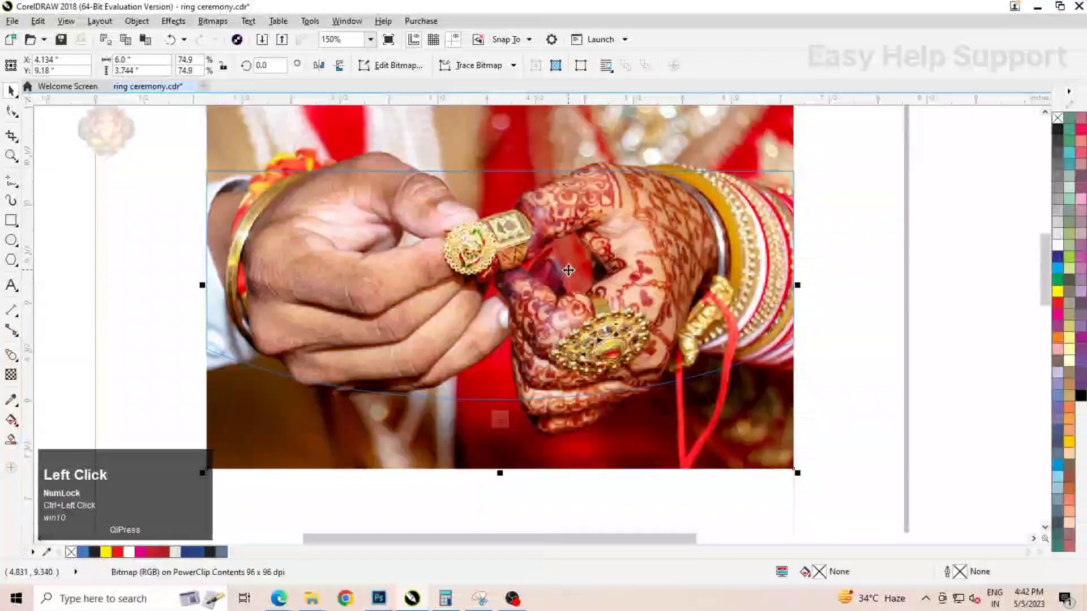
pyautogui.moveTo(566, 262); pyautogui.dragTo(591, 284)
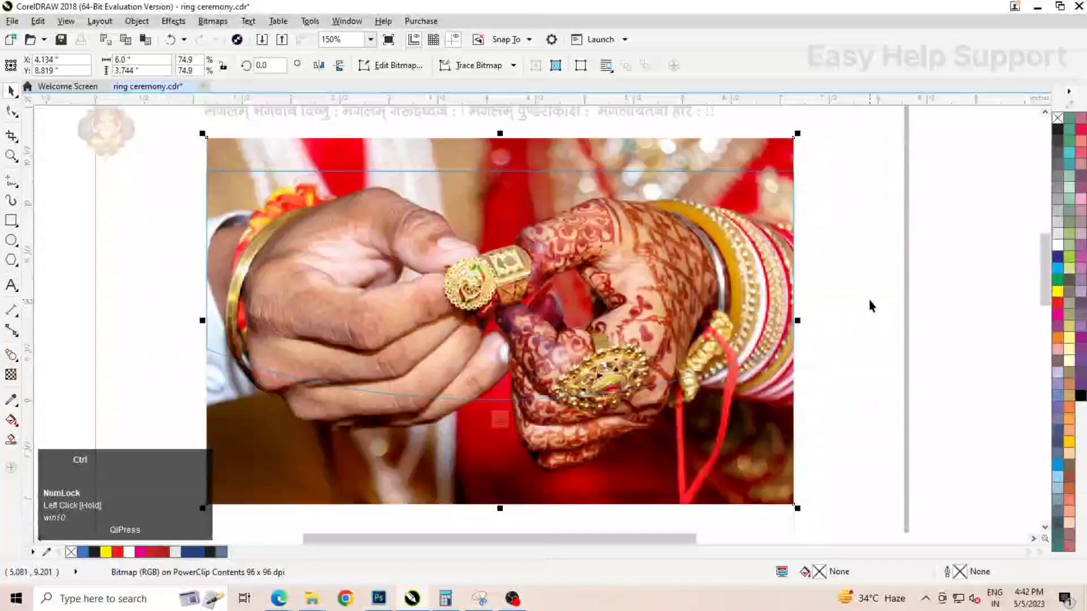
pyautogui.keyDown('ctrl'); pyautogui.click(869, 300); pyautogui.keyUp('ctrl')
# Remove the outline of the curved band under the photo and fill it with orange
pyautogui.scroll(-2, 634, 292)
pyautogui.scroll(4, 604, 315)
pyautogui.click(606, 325)
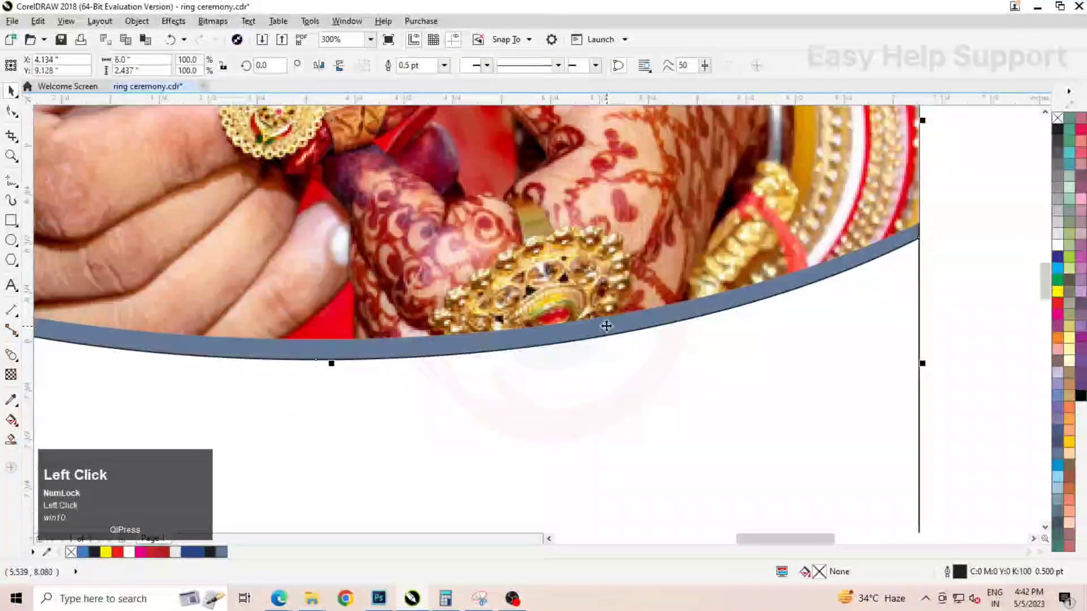
pyautogui.rightClick(1058, 119)
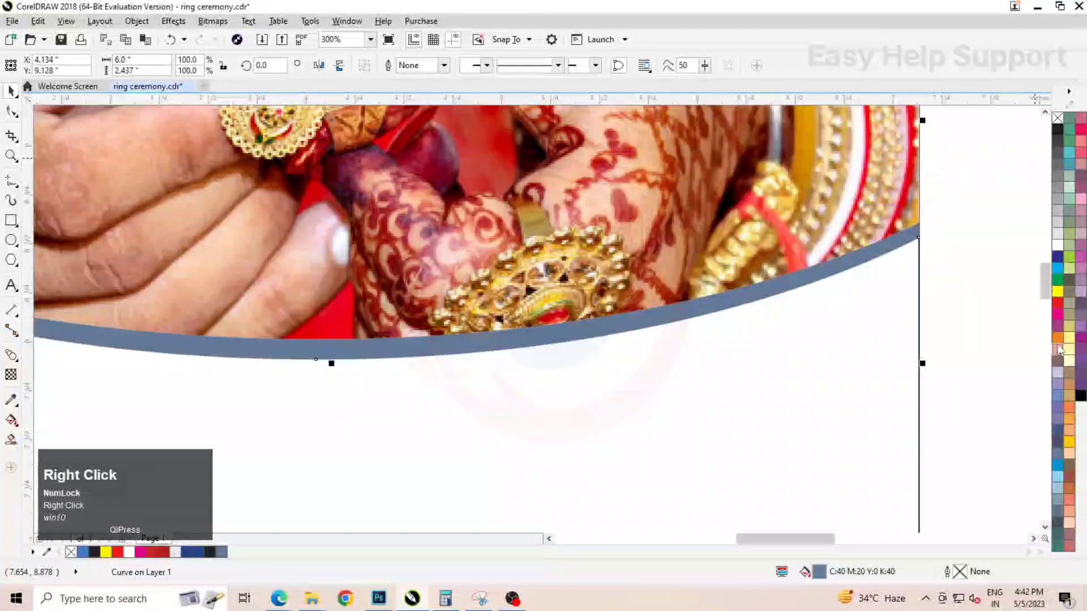
pyautogui.click(1058, 338)
# Place the watercolor floral background inside the card rectangle with PowerClip
pyautogui.scroll(-3, 611, 234)
pyautogui.click(806, 268)
pyautogui.rightClick(809, 260)
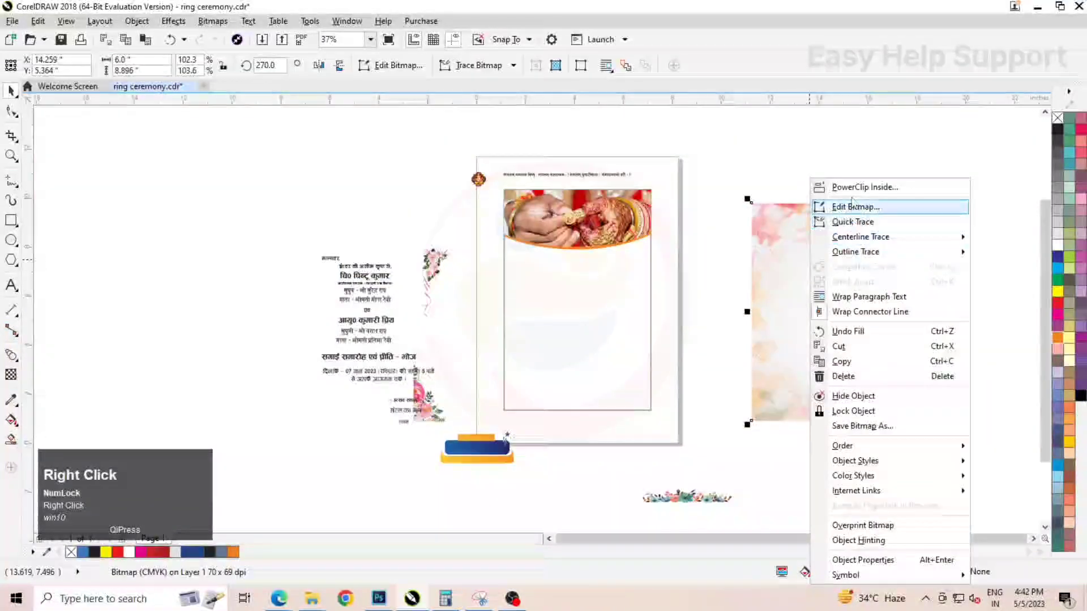
pyautogui.click(864, 187)
pyautogui.click(590, 316)
# Fit the floral background to its PowerClip frame so that it fills the whole card rectangle
pyautogui.scroll(2, 604, 355)
pyautogui.click(603, 350)
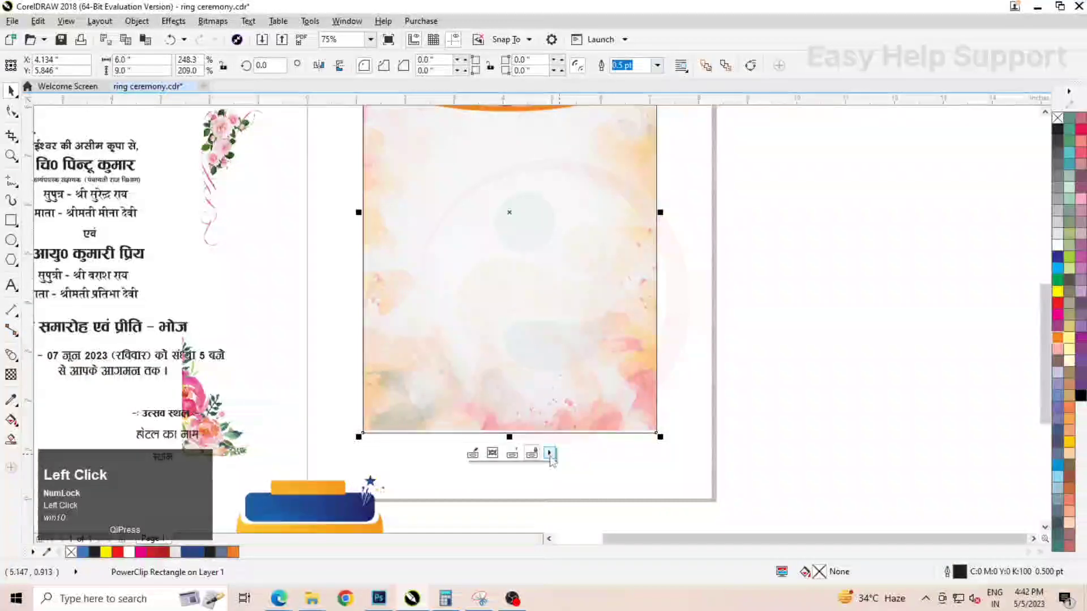
pyautogui.click(550, 455)
pyautogui.click(600, 499)
pyautogui.click(773, 378)
pyautogui.scroll(-2, 590, 346)
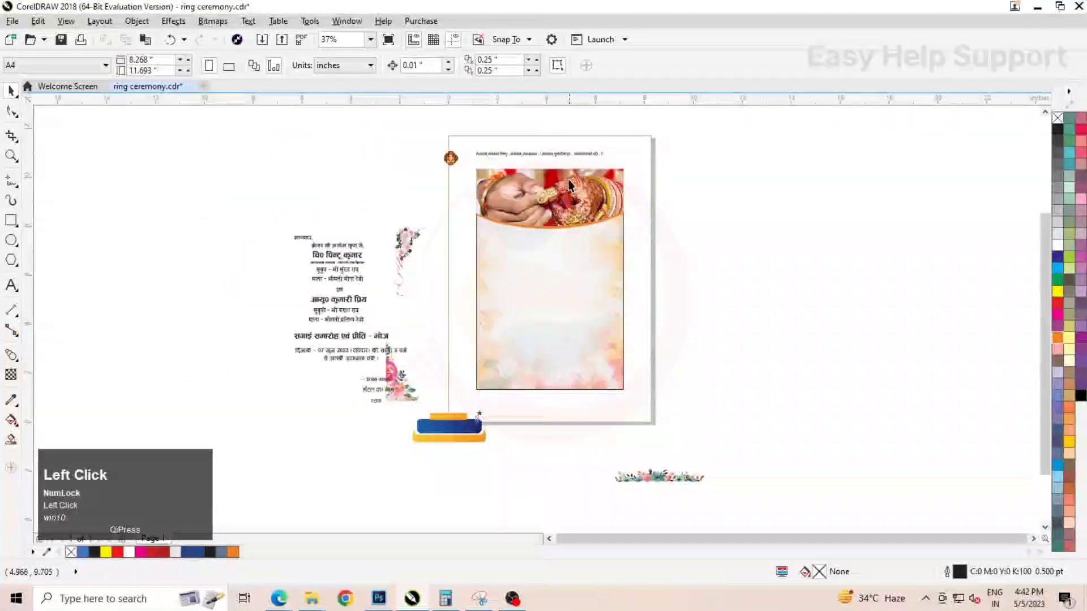
pyautogui.scroll(1, 568, 182)
pyautogui.scroll(-1, 552, 241)
pyautogui.scroll(1, 553, 192)
pyautogui.scroll(1, 552, 188)
pyautogui.click(560, 199)
pyautogui.hotkey('ctrl', 'z')
# Bring the Ganesh image and the Hindi mantra text line to the front of the stacking order
pyautogui.moveTo(81, 159); pyautogui.dragTo(90, 198)
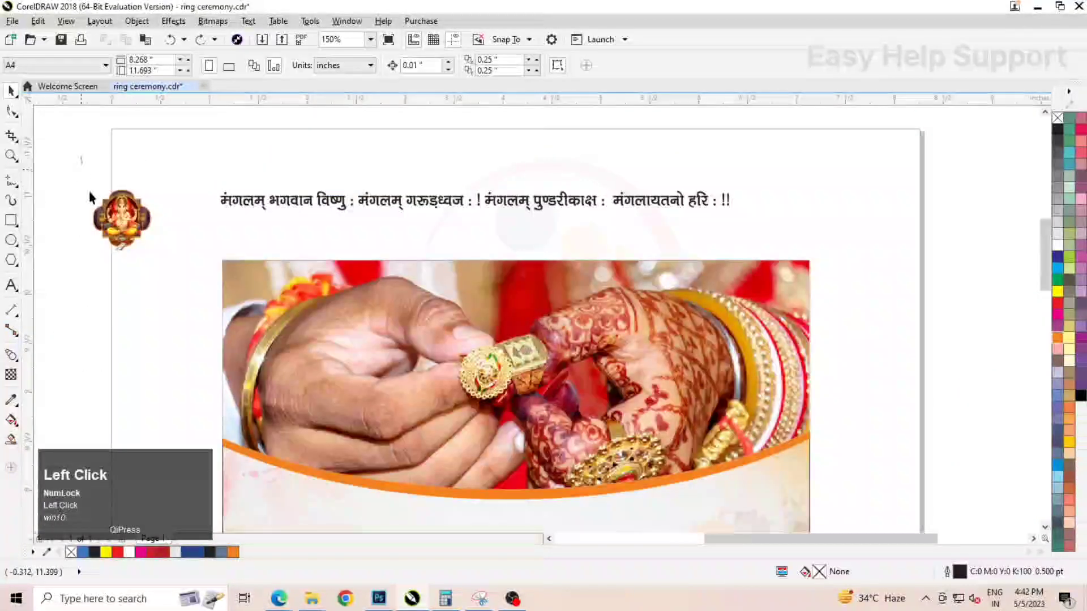
pyautogui.moveTo(755, 272); pyautogui.dragTo(754, 272)
pyautogui.rightClick(638, 202)
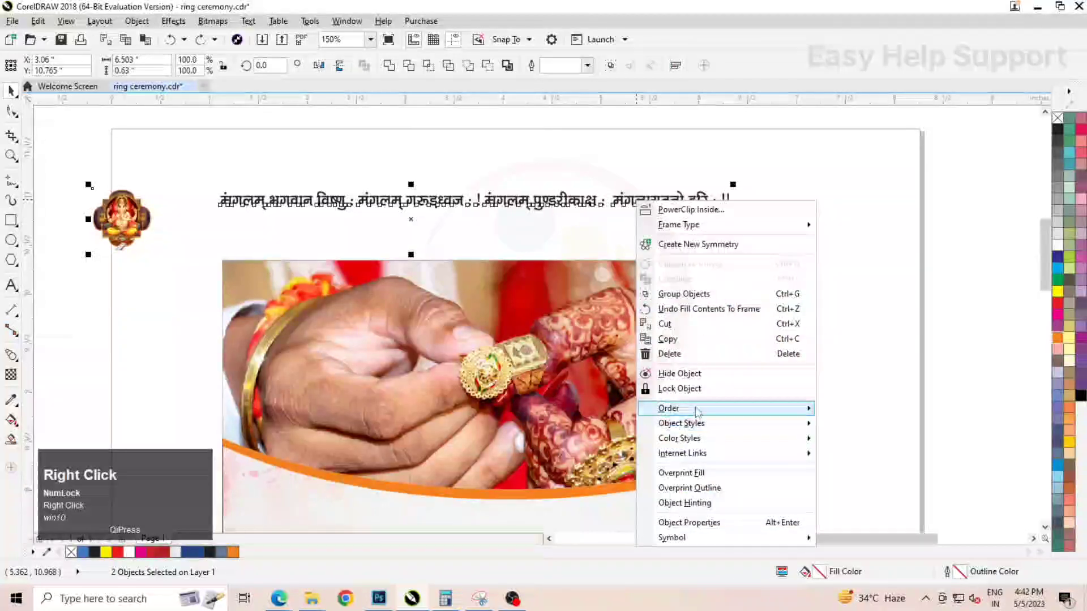
pyautogui.moveTo(730, 408)
pyautogui.click(866, 445)
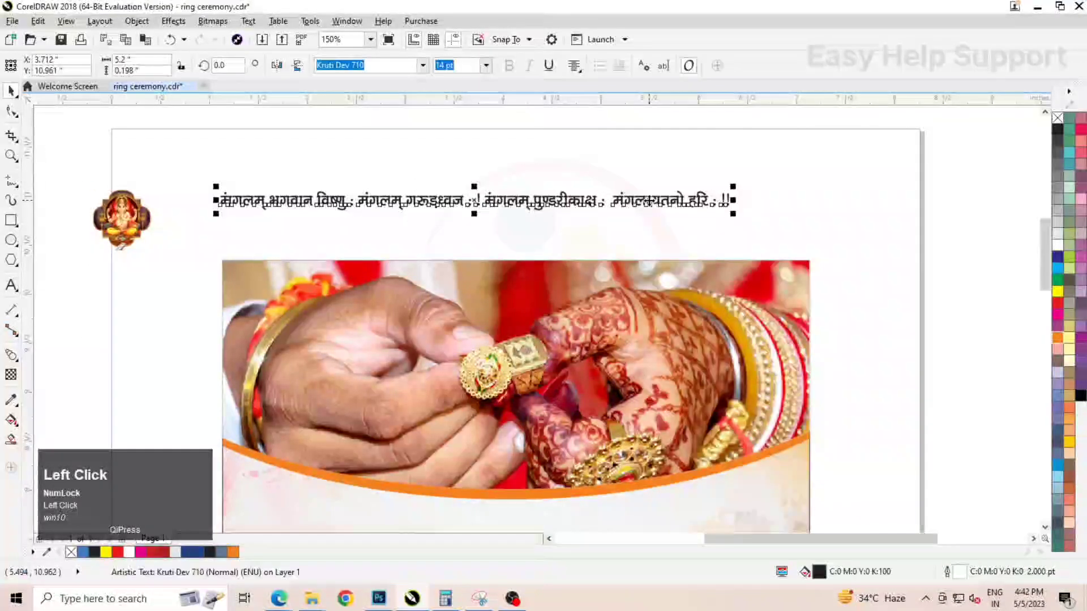
# Move the mantra text onto the photo's upper edge and center it horizontally on the photo
pyautogui.moveTo(645, 206); pyautogui.dragTo(679, 280)
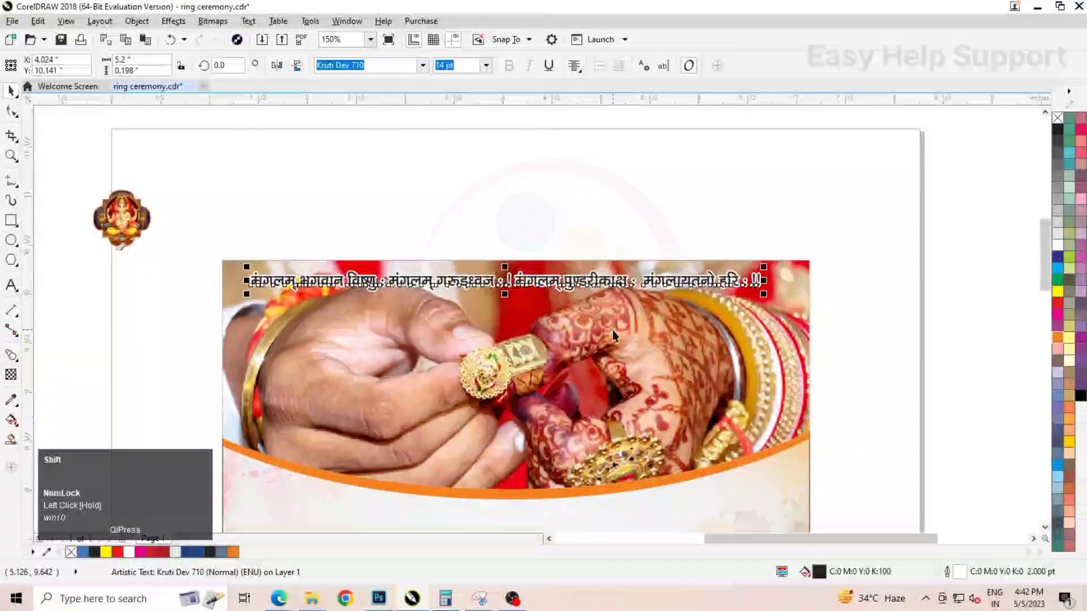
pyautogui.keyDown('shift'); pyautogui.click(620, 324); pyautogui.keyUp('shift')
pyautogui.click(137, 21)
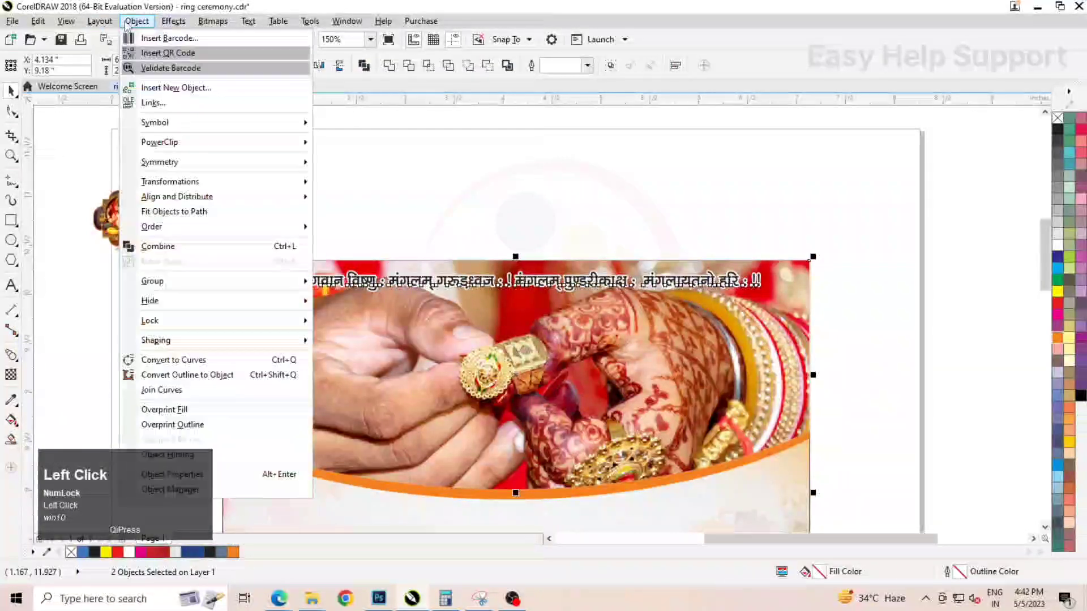
pyautogui.moveTo(230, 198)
pyautogui.click(356, 343)
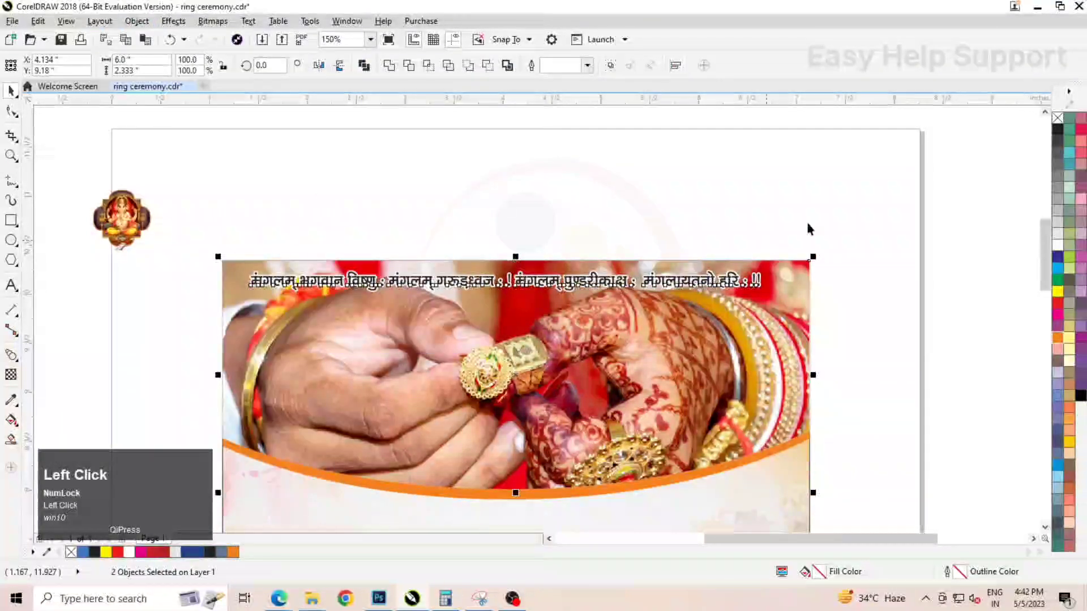
pyautogui.click(900, 117)
# Create a rectangle that exactly encloses the mantra text
pyautogui.click(546, 289)
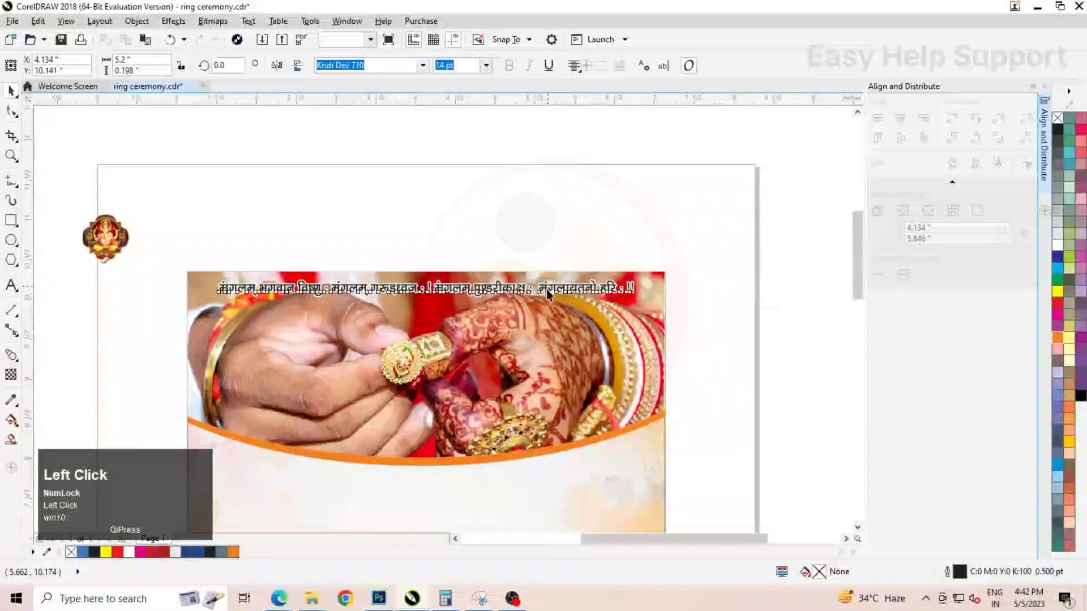
pyautogui.scroll(2, 463, 311)
pyautogui.keyDown('shift'); pyautogui.doubleClick(11, 221); pyautogui.keyUp('shift')
pyautogui.scroll(-2, 405, 220)
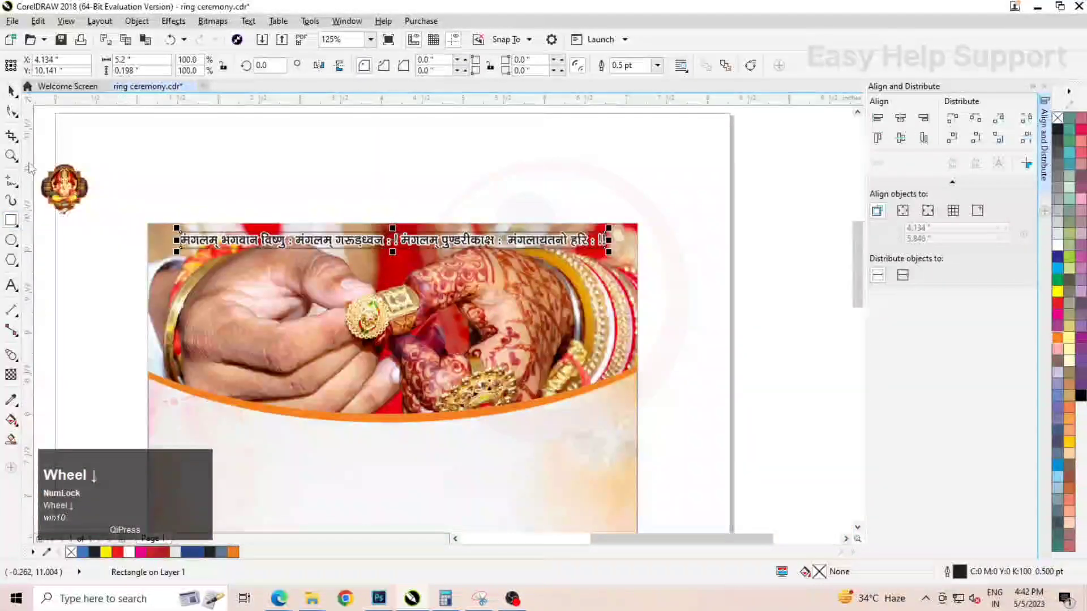
# Enlarge the rectangle around the mantra text to about 5.412 in wide and 0.268 in high, extending its height downward
pyautogui.scroll(4, 387, 249)
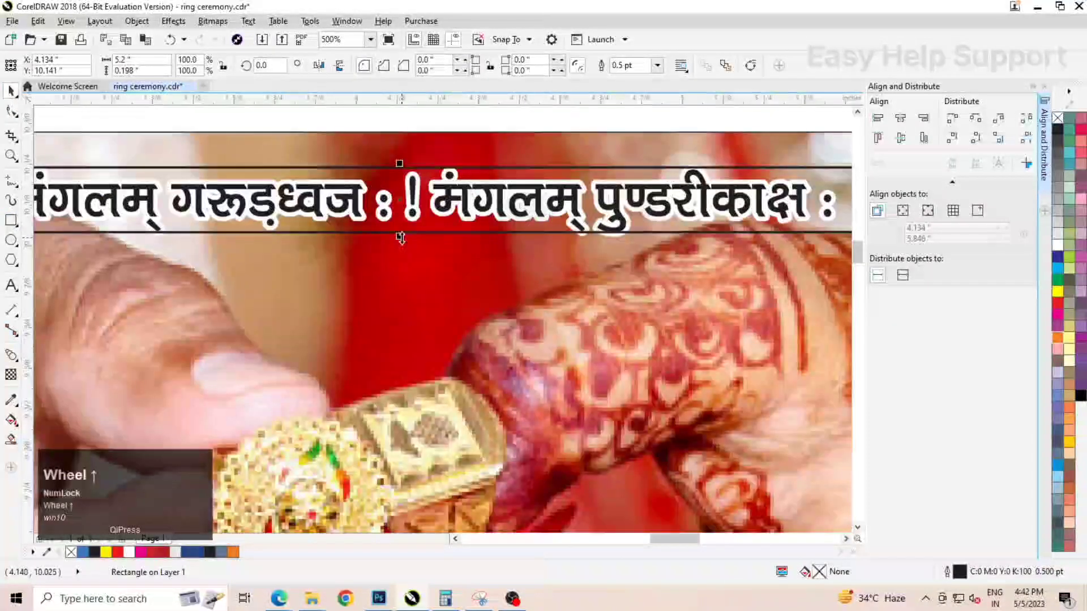
pyautogui.moveTo(400, 234); pyautogui.dragTo(423, 254)
pyautogui.scroll(-2, 423, 254)
pyautogui.scroll(1, 614, 251)
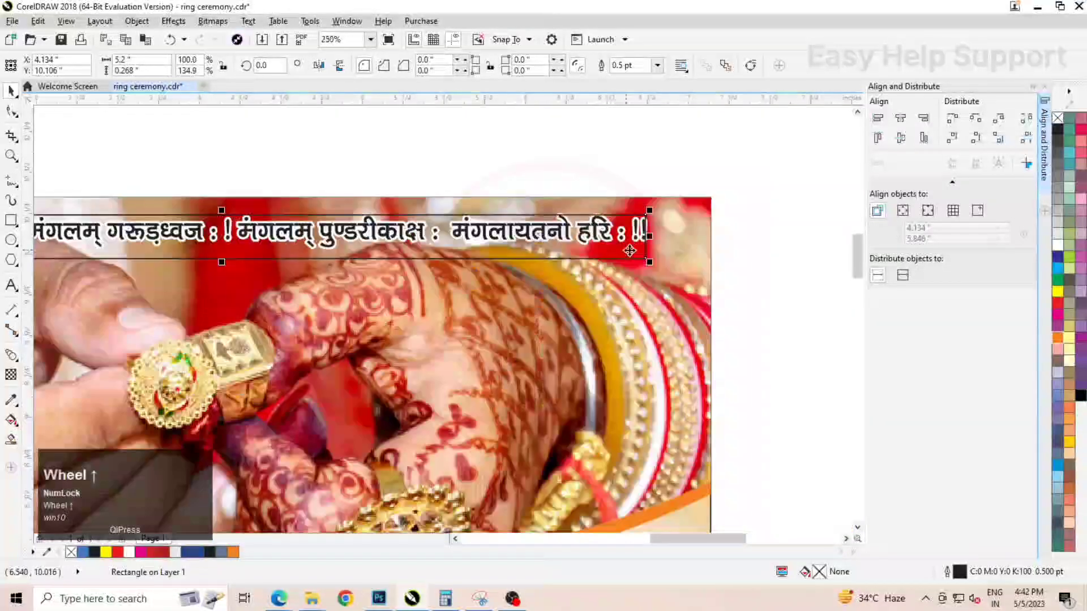
pyautogui.moveTo(649, 236); pyautogui.dragTo(672, 236)
pyautogui.scroll(-2, 57, 141)
# Round the text rectangle's corners to about 0.053 in and give it a yellow fill with a red outline
pyautogui.scroll(4, 57, 141)
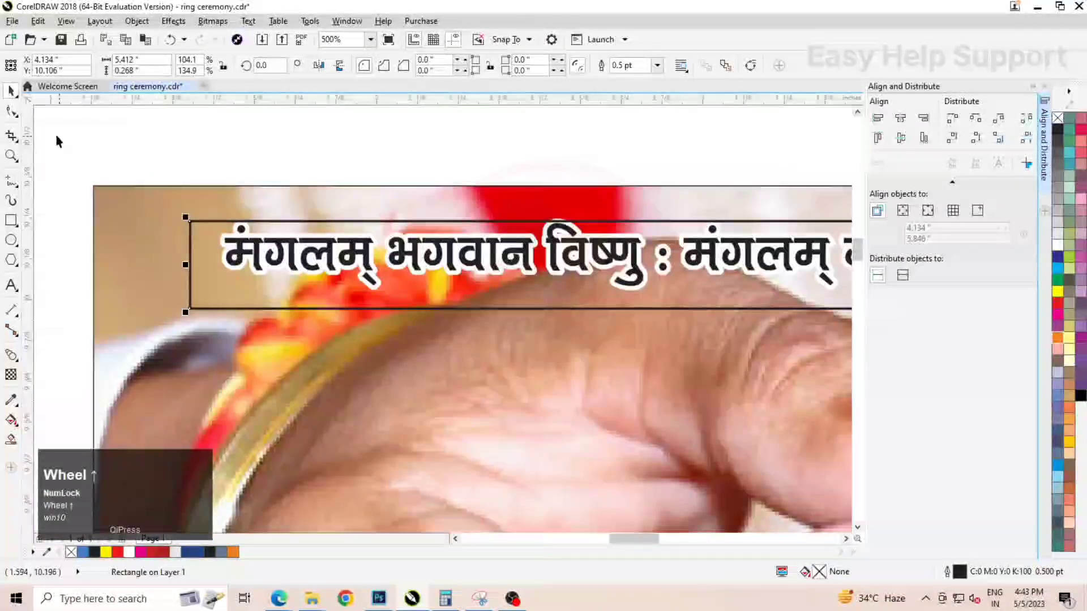
pyautogui.click(12, 111)
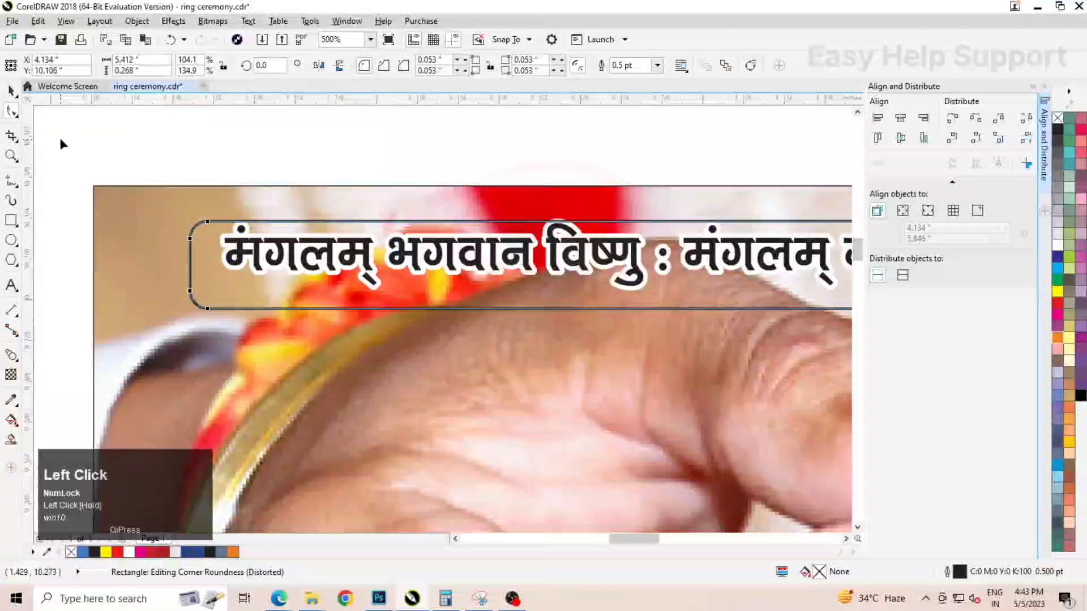
pyautogui.click(11, 91)
pyautogui.click(1057, 293)
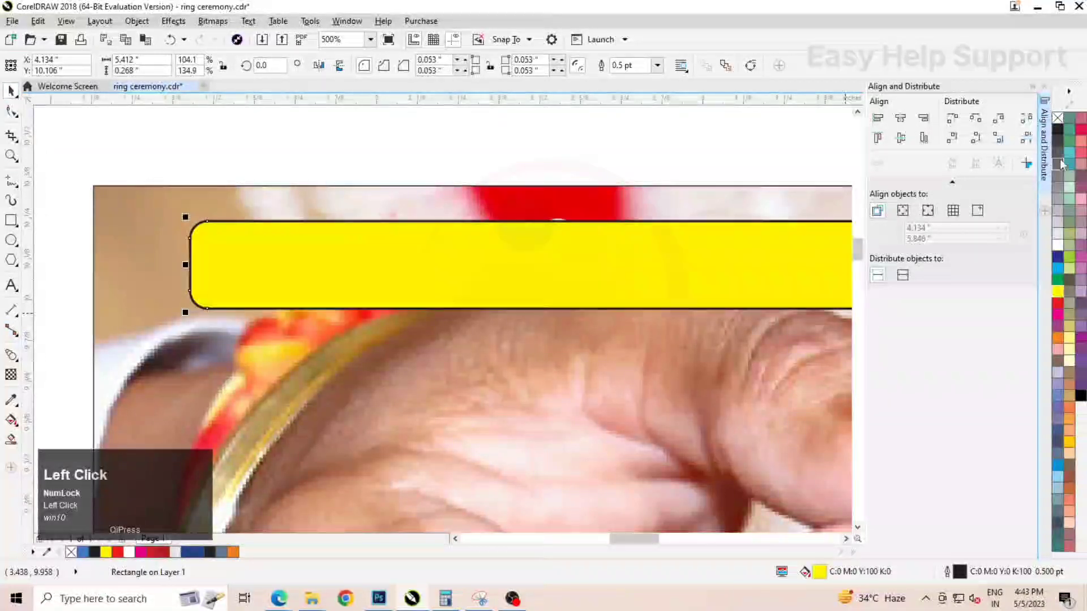
pyautogui.rightClick(1058, 303)
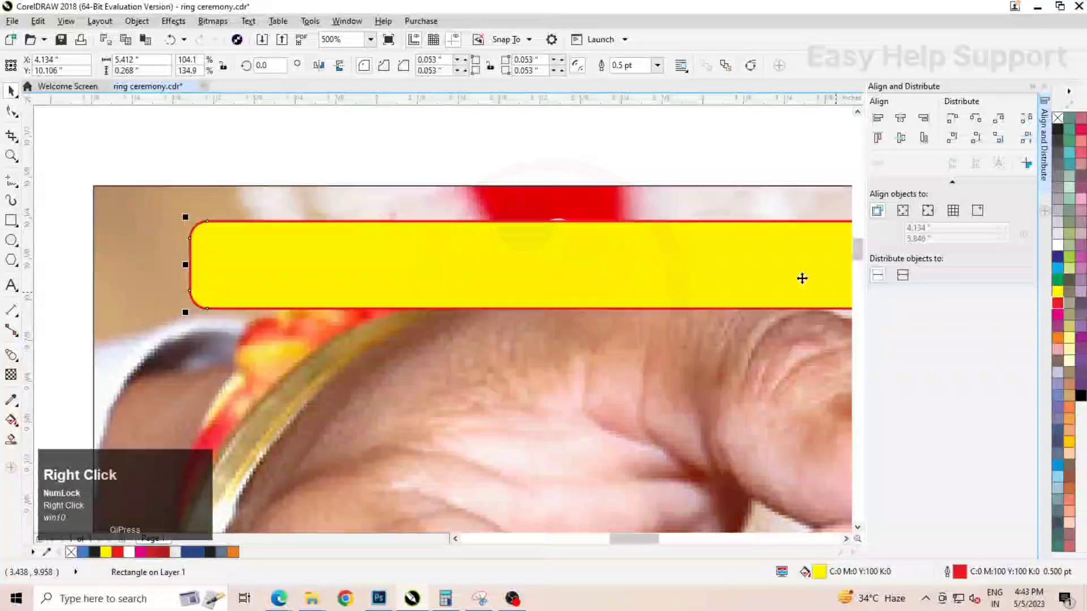
# Bring the mantra text hidden behind the yellow bar to the front
pyautogui.scroll(-5, 343, 222)
pyautogui.moveTo(793, 193); pyautogui.dragTo(590, 290)
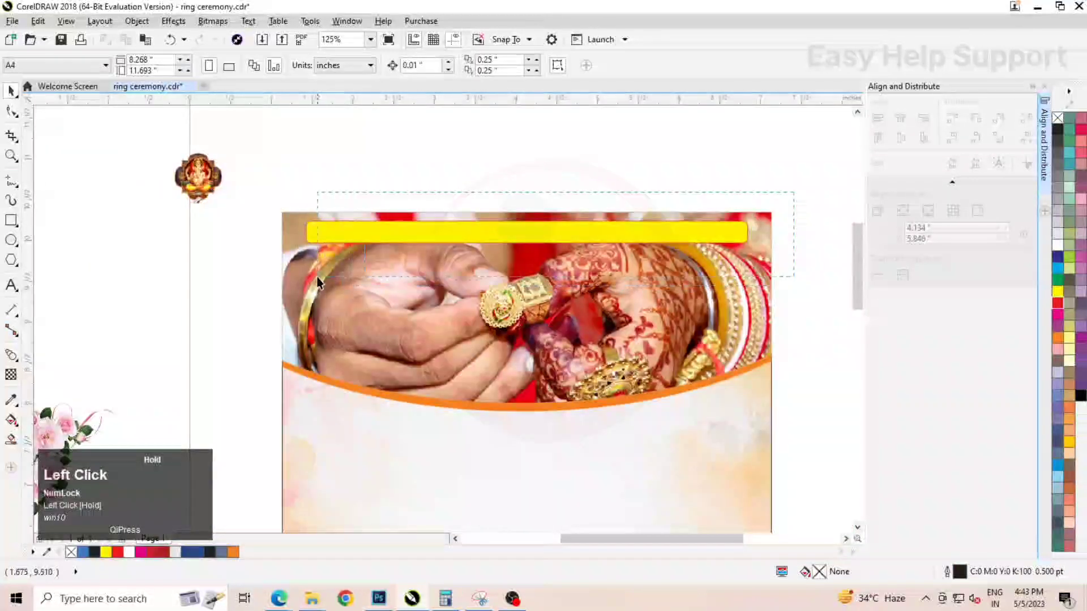
pyautogui.click(537, 235)
pyautogui.rightClick(528, 229)
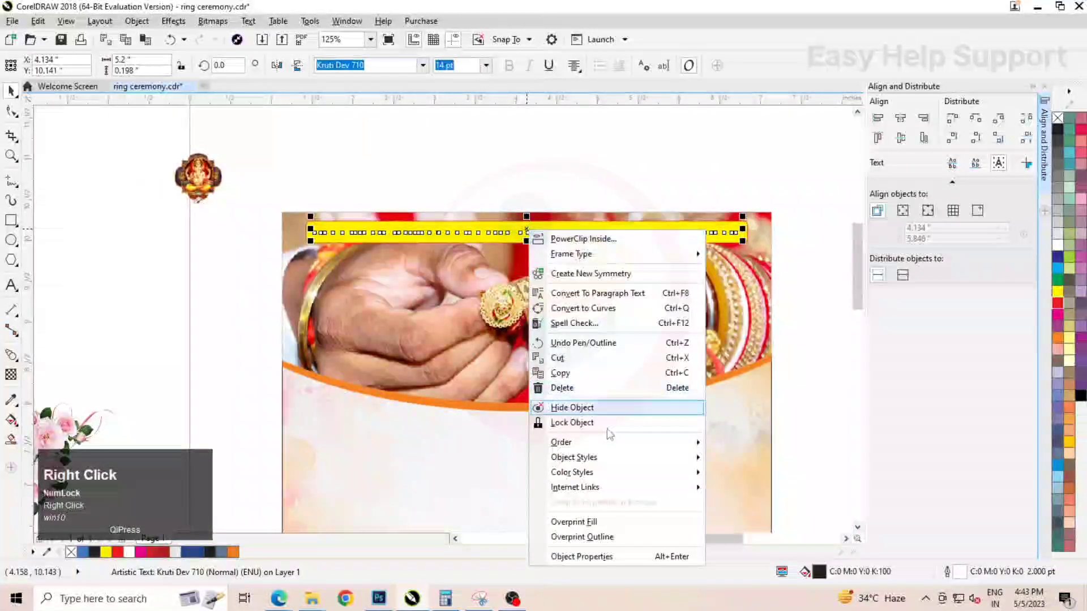
pyautogui.click(601, 442)
pyautogui.click(818, 475)
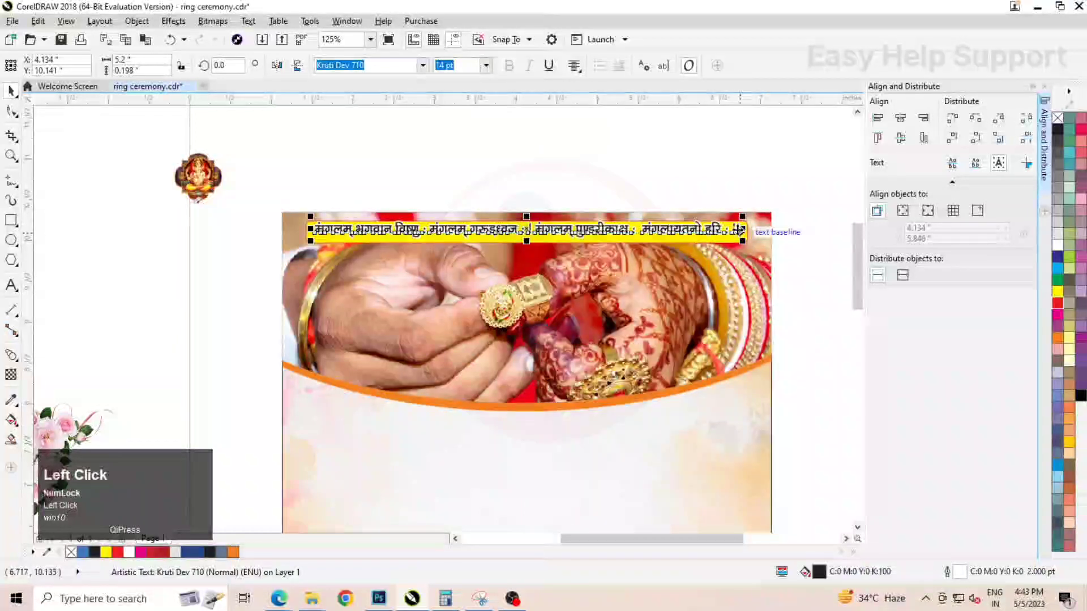
# Center the mantra text vertically on the yellow bar
pyautogui.scroll(1, 738, 230)
pyautogui.keyDown('shift'); pyautogui.click(752, 234); pyautogui.keyUp('shift')
pyautogui.click(900, 138)
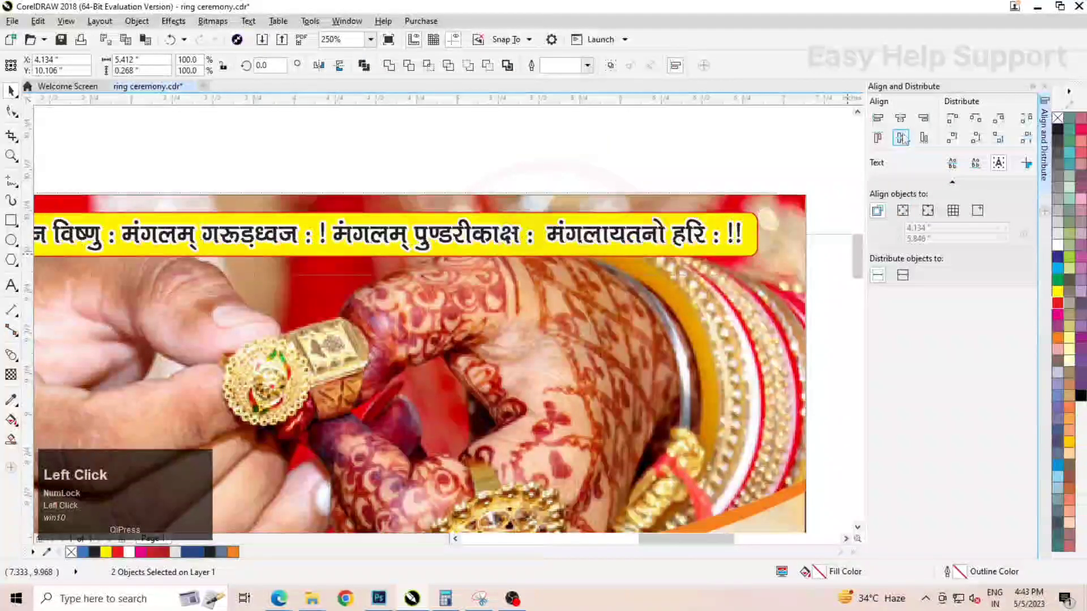
# Remove the white outline from the mantra text and color the text red
pyautogui.scroll(2, 662, 240)
pyautogui.click(663, 238)
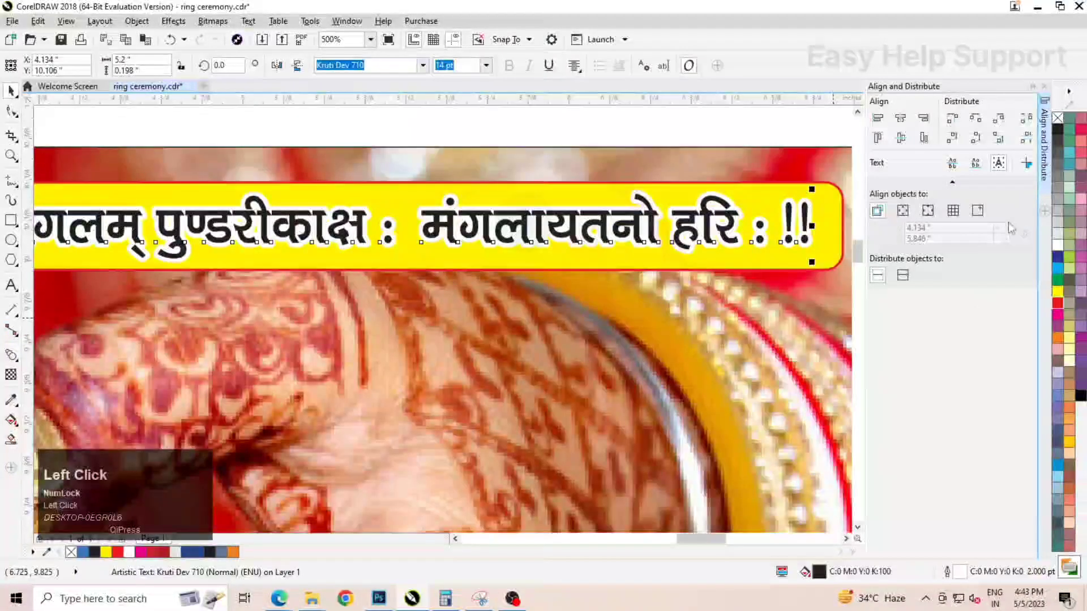
pyautogui.rightClick(1058, 119)
# Shrink the mantra text and its yellow bar together from the left end to leave room for the Ganesh image
pyautogui.scroll(-4, 689, 234)
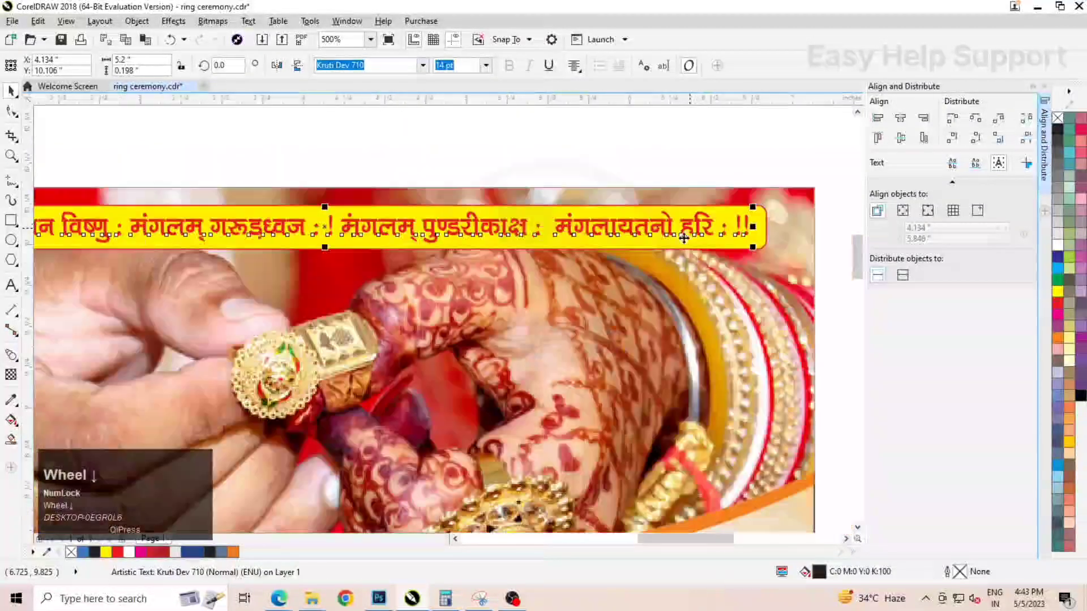
pyautogui.click(174, 176)
pyautogui.scroll(1, 174, 176)
pyautogui.scroll(-1, 183, 194)
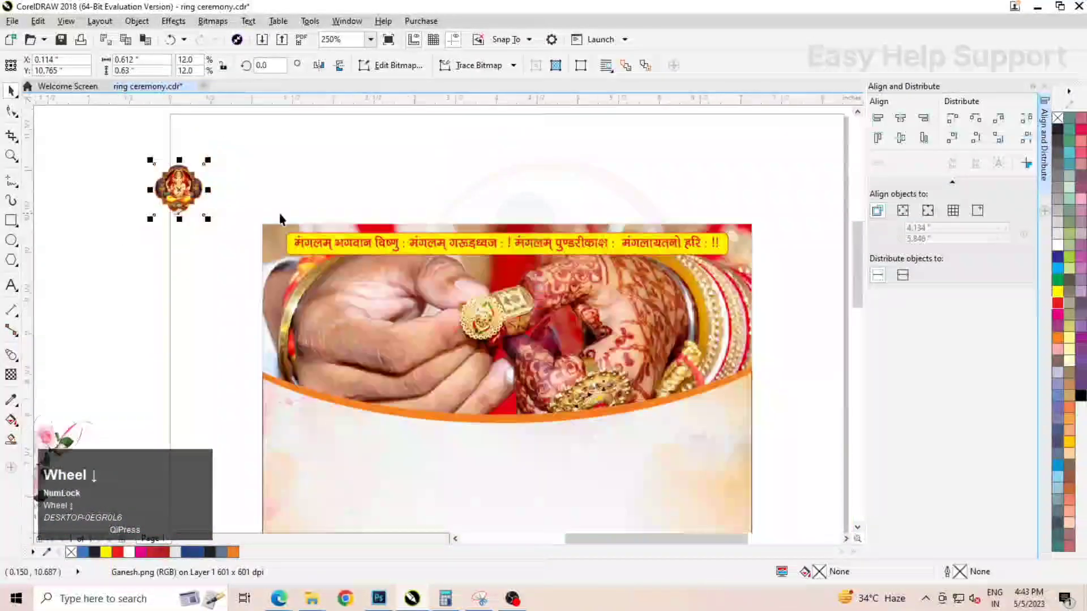
pyautogui.moveTo(268, 195); pyautogui.dragTo(742, 294)
pyautogui.scroll(1, 272, 233)
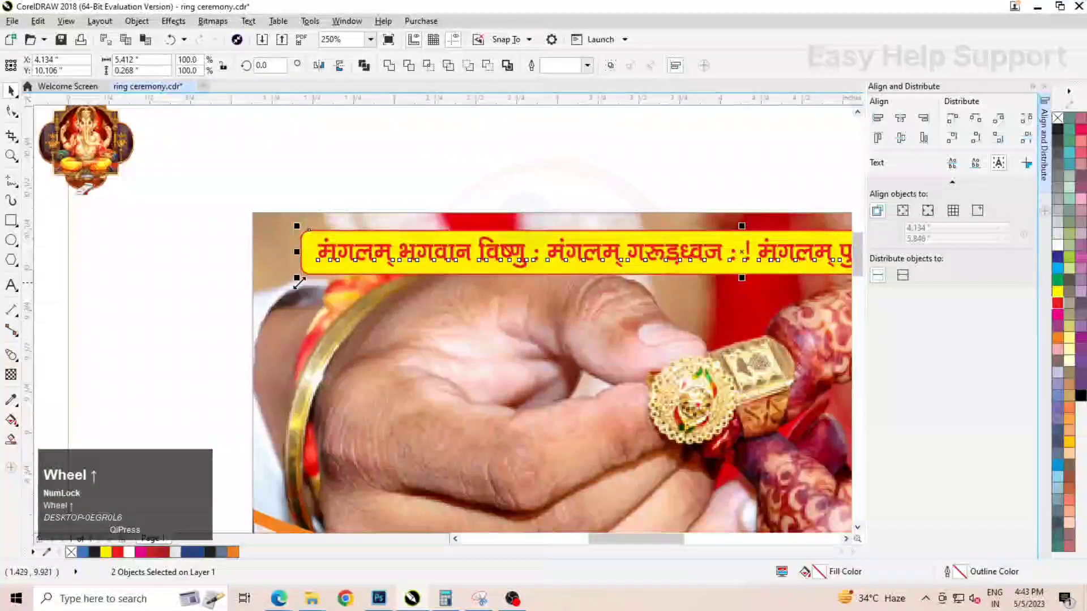
pyautogui.moveTo(297, 277); pyautogui.dragTo(425, 262)
# Place the Ganesh image at the left end of the mantra banner, in the card's upper-left corner
pyautogui.moveTo(96, 153); pyautogui.dragTo(322, 273)
pyautogui.scroll(1, 378, 351)
pyautogui.scroll(-3, 351, 205)
pyautogui.click(583, 238)
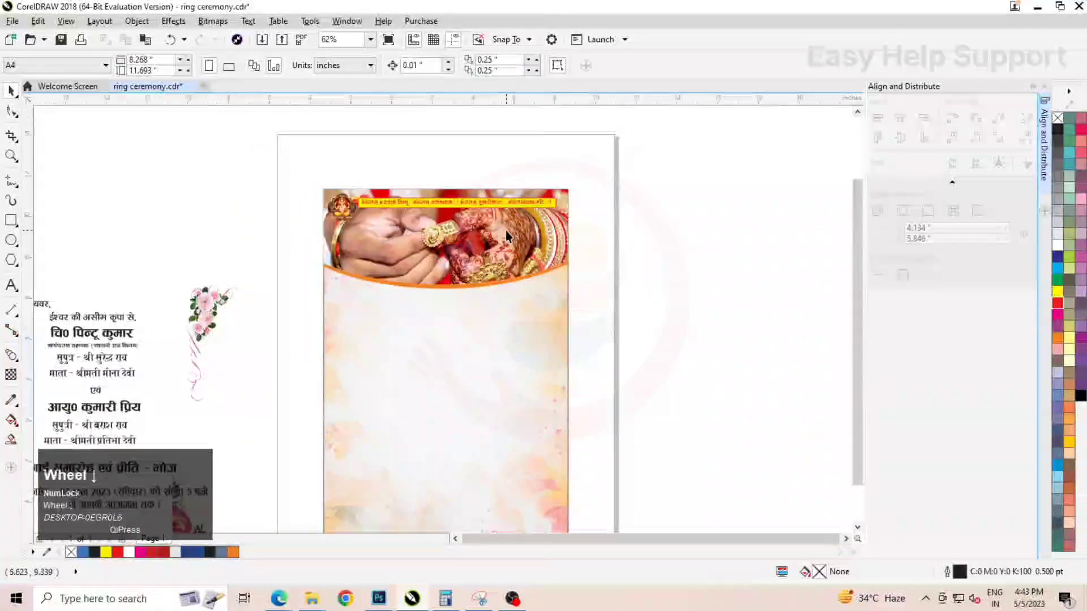
# Bring all the invitation text and decorations lying beside the card to the front of the layer
pyautogui.scroll(-1, 505, 230)
pyautogui.scroll(1, 309, 269)
pyautogui.scroll(-1, 386, 193)
pyautogui.moveTo(253, 180); pyautogui.dragTo(466, 422)
pyautogui.rightClick(383, 222)
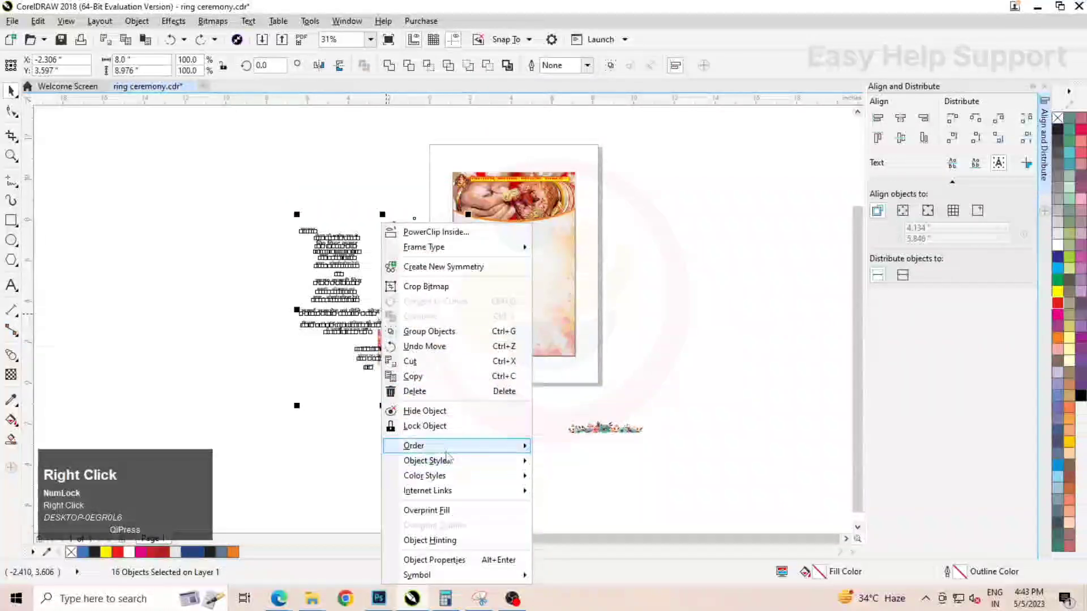
pyautogui.moveTo(450, 447)
pyautogui.click(640, 478)
# Bring the floral border strip below the page to the front of the layer
pyautogui.click(624, 433)
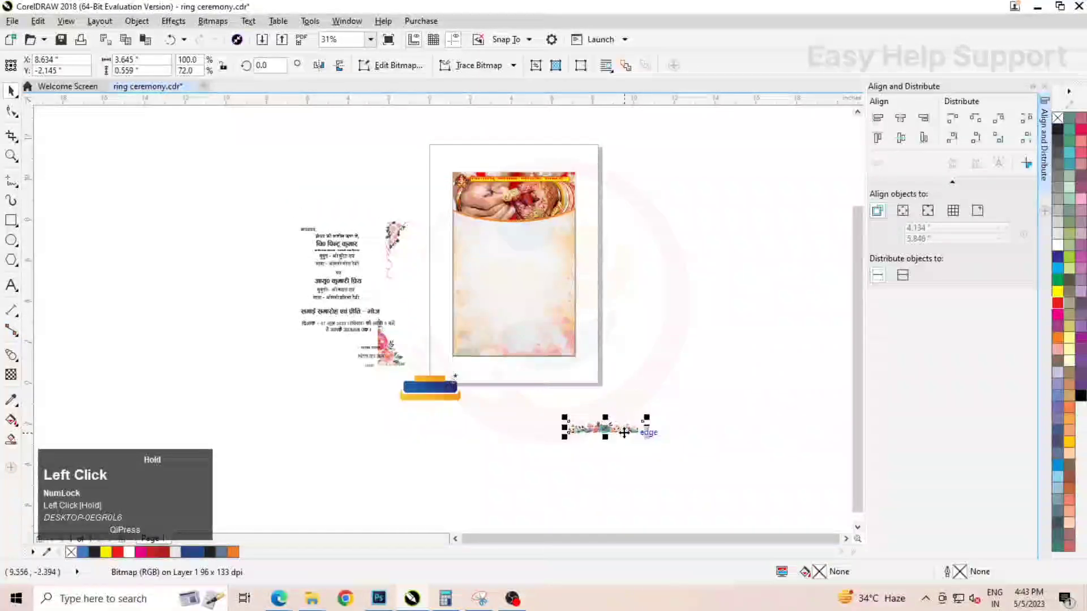
pyautogui.rightClick(617, 434)
pyautogui.click(651, 290)
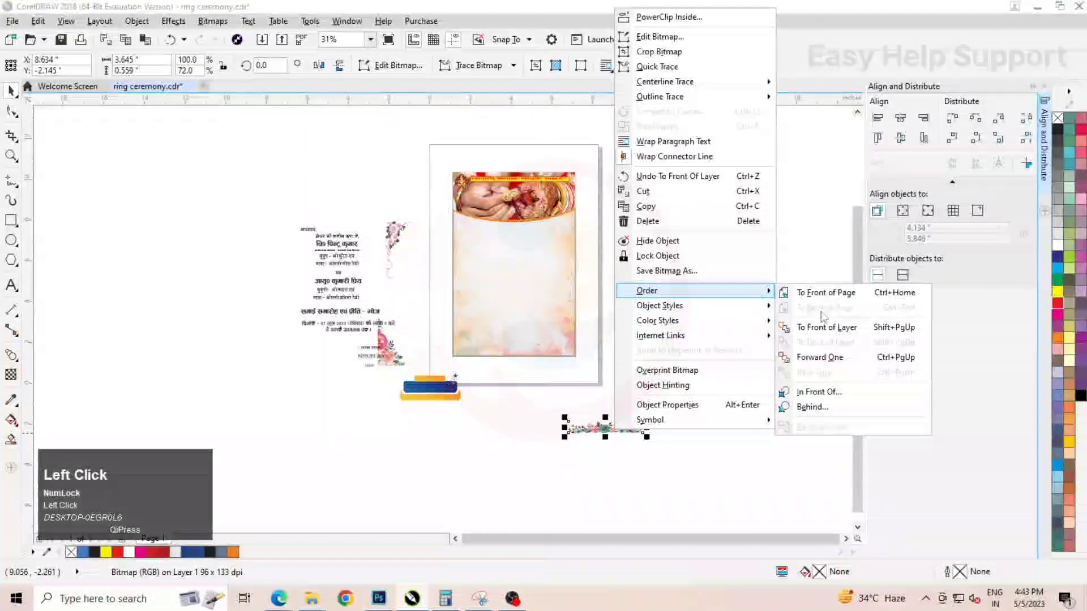
pyautogui.click(728, 337)
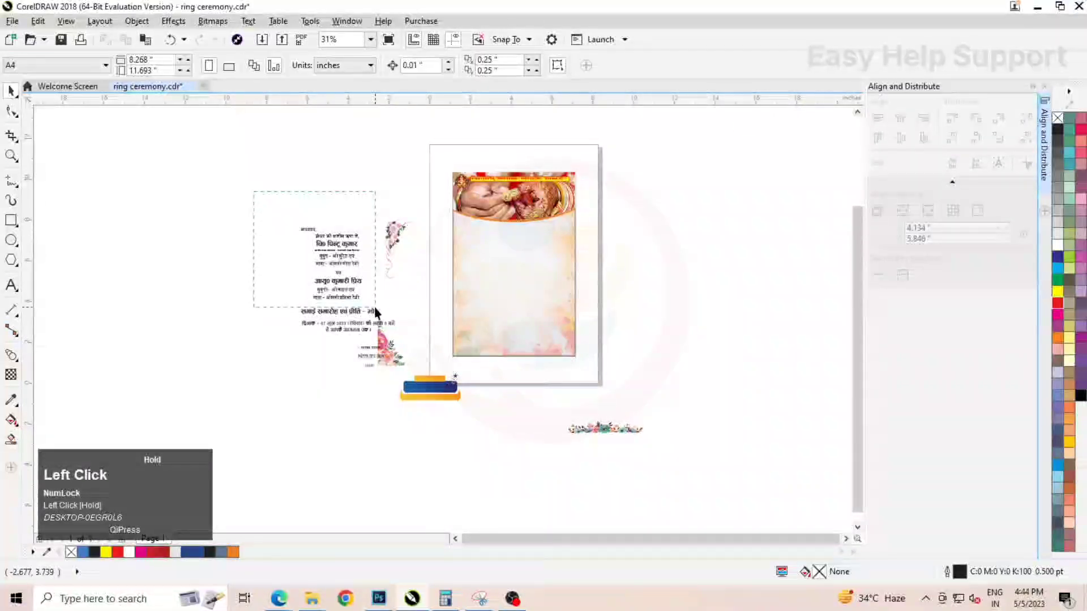
# Move the greeting and family names text block onto the card below the header photo and adjust its horizontal position
pyautogui.moveTo(375, 311); pyautogui.dragTo(595, 374)
pyautogui.scroll(3, 536, 292)
pyautogui.scroll(-2, 475, 342)
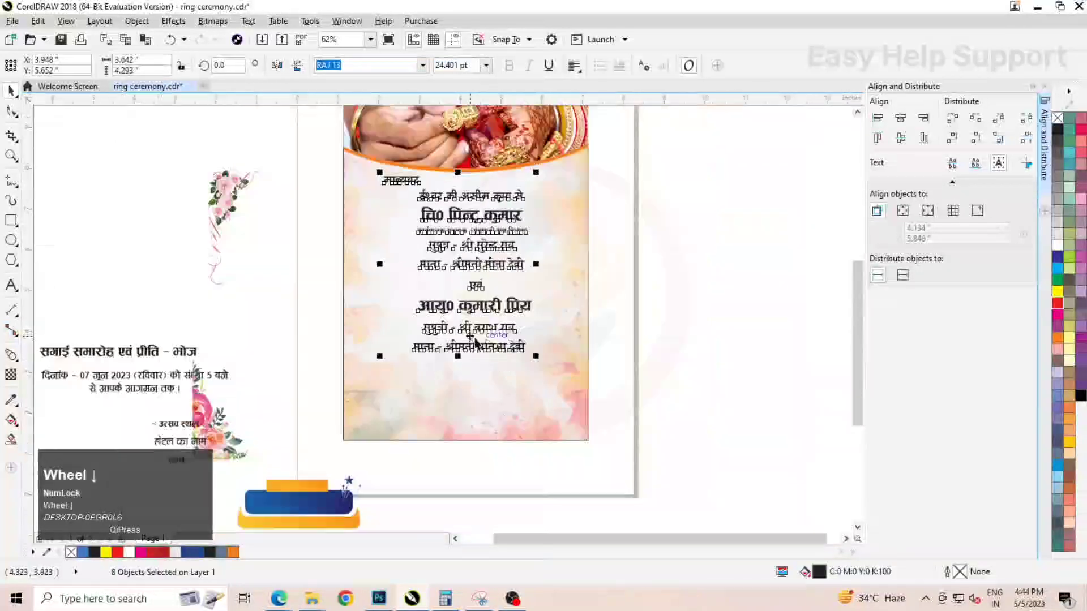
pyautogui.scroll(2, 465, 215)
pyautogui.moveTo(463, 213); pyautogui.dragTo(448, 214)
pyautogui.scroll(-2, 487, 244)
pyautogui.click(637, 291)
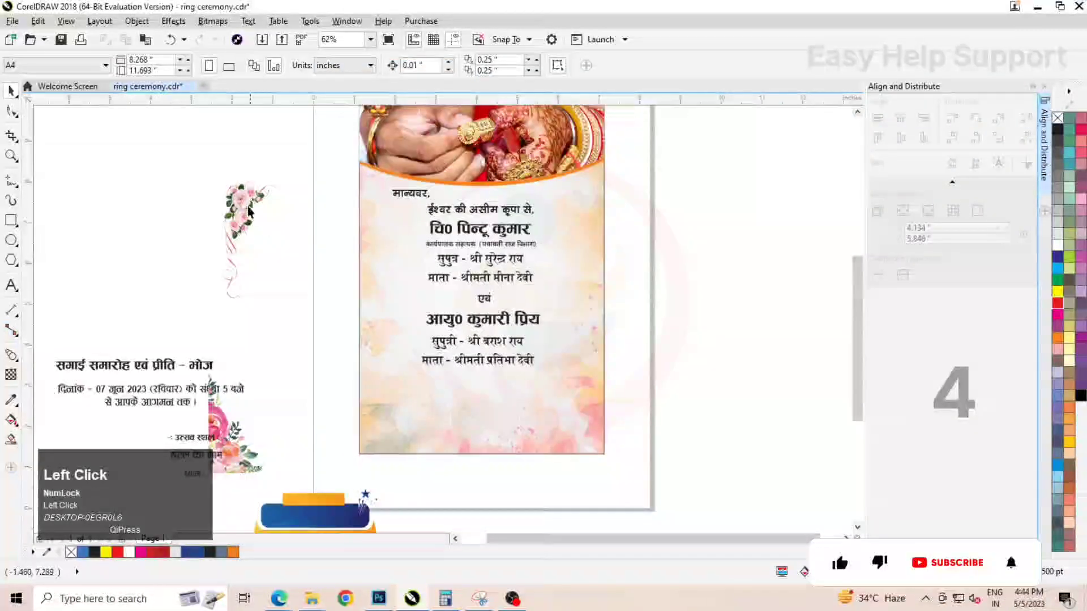
# Place the rose ornament under the photo curve, align it to the card's left edge, and lower it slightly
pyautogui.moveTo(240, 199); pyautogui.dragTo(376, 191)
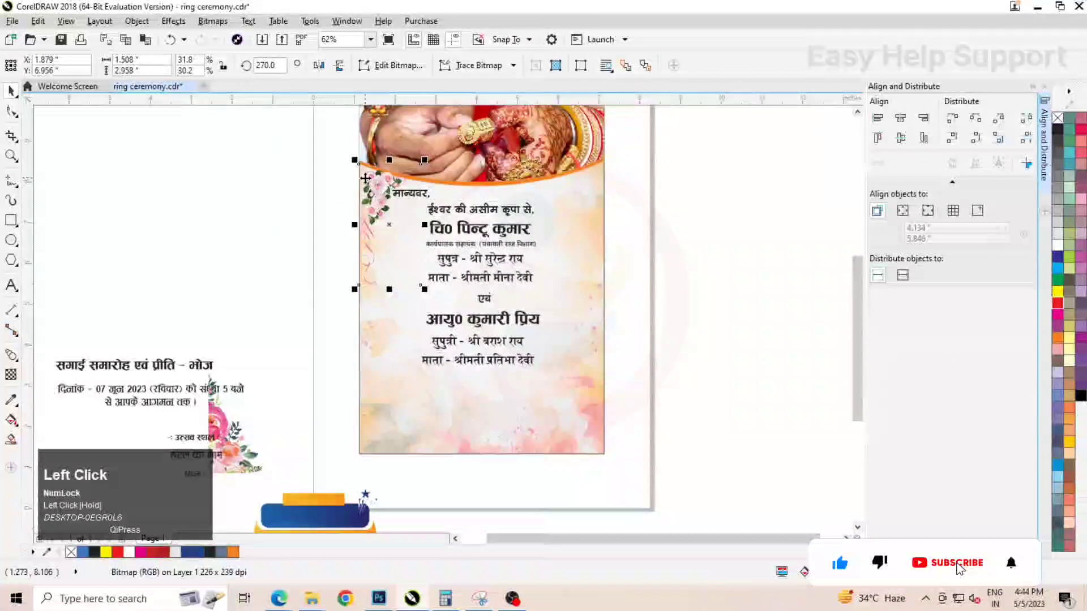
pyautogui.scroll(1, 366, 179)
pyautogui.click(325, 277)
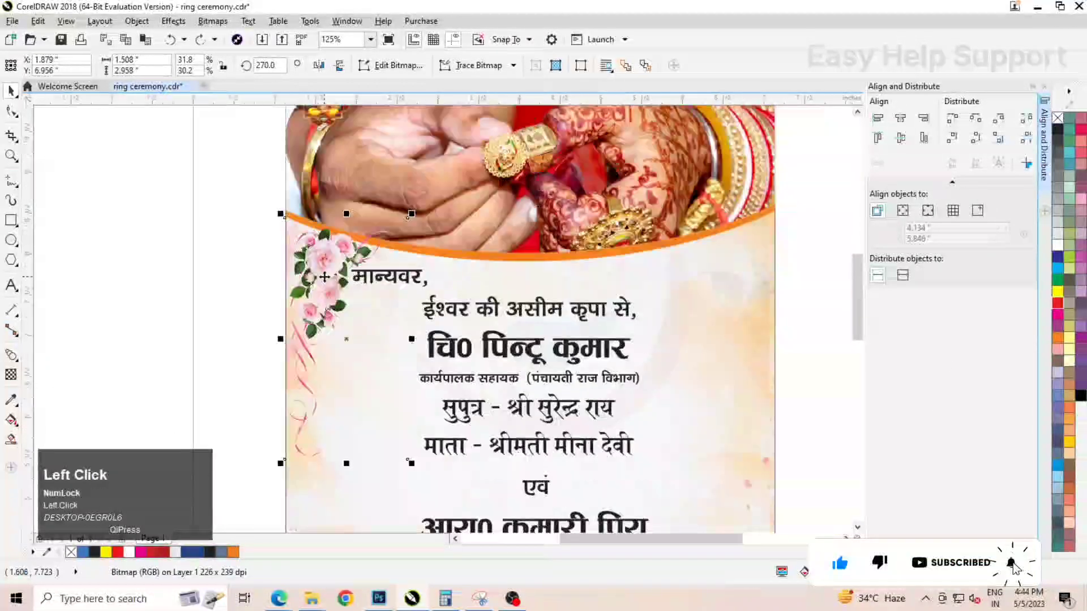
pyautogui.keyDown('shift'); pyautogui.click(748, 330); pyautogui.keyUp('shift')
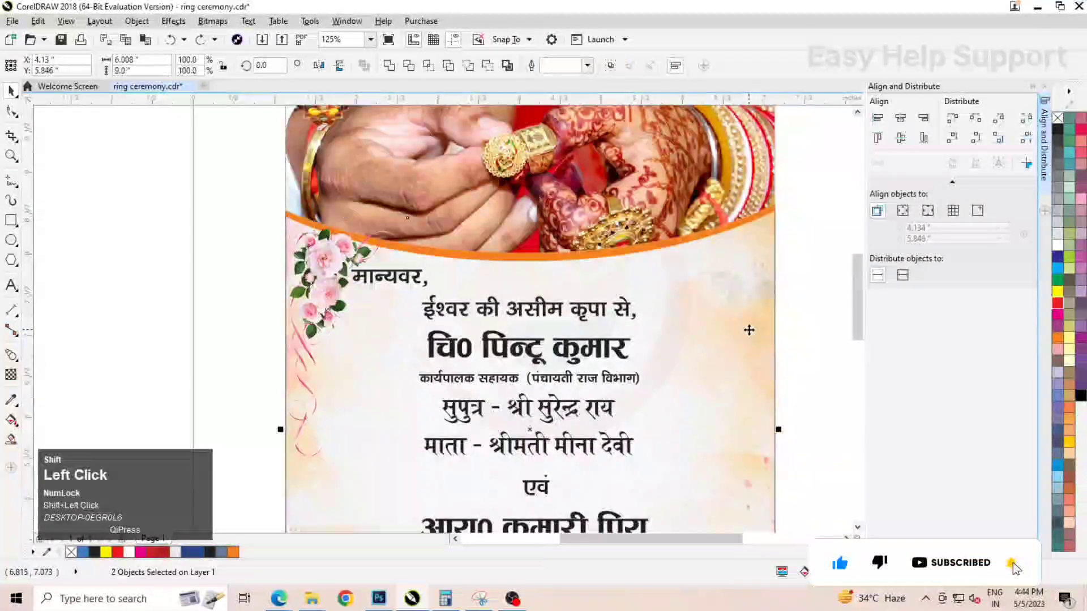
pyautogui.click(328, 252)
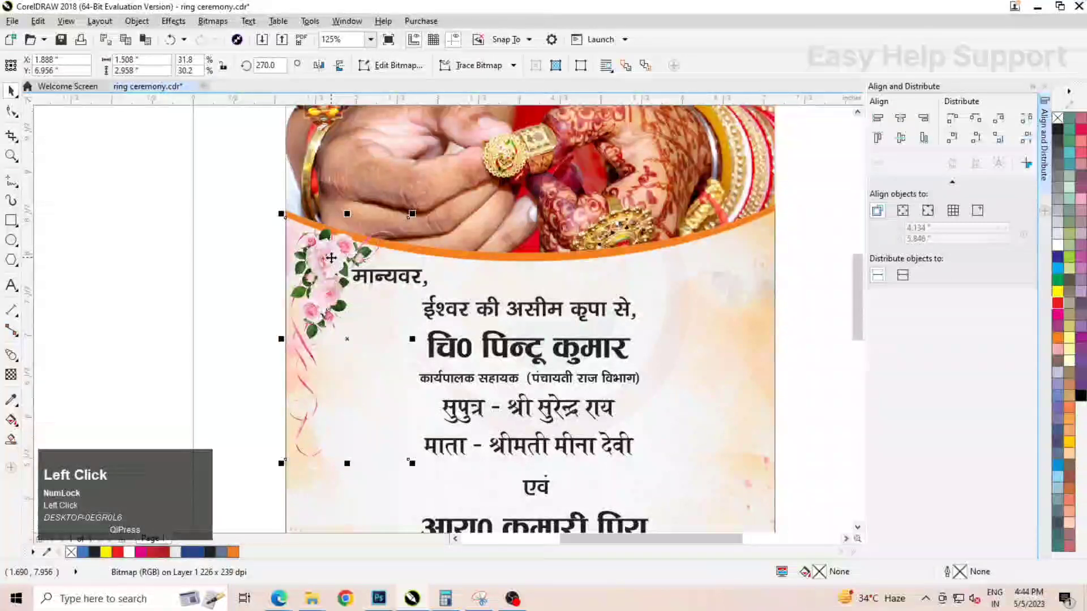
pyautogui.moveTo(328, 252); pyautogui.dragTo(328, 267)
# Duplicate the rose ornament by copying and pasting it
pyautogui.rightClick(329, 267)
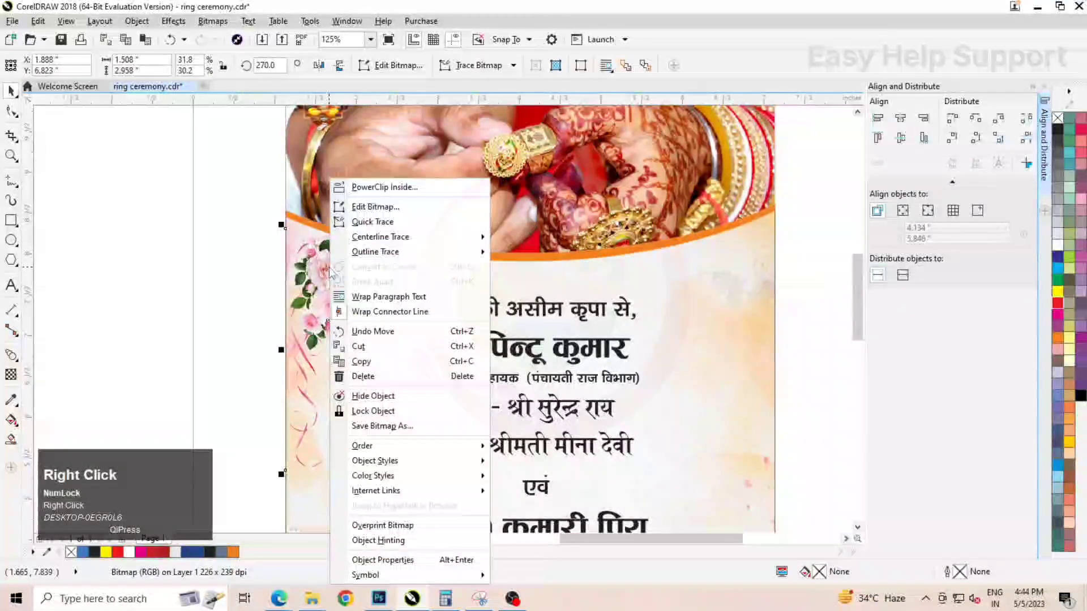
pyautogui.click(362, 360)
pyautogui.click(194, 250)
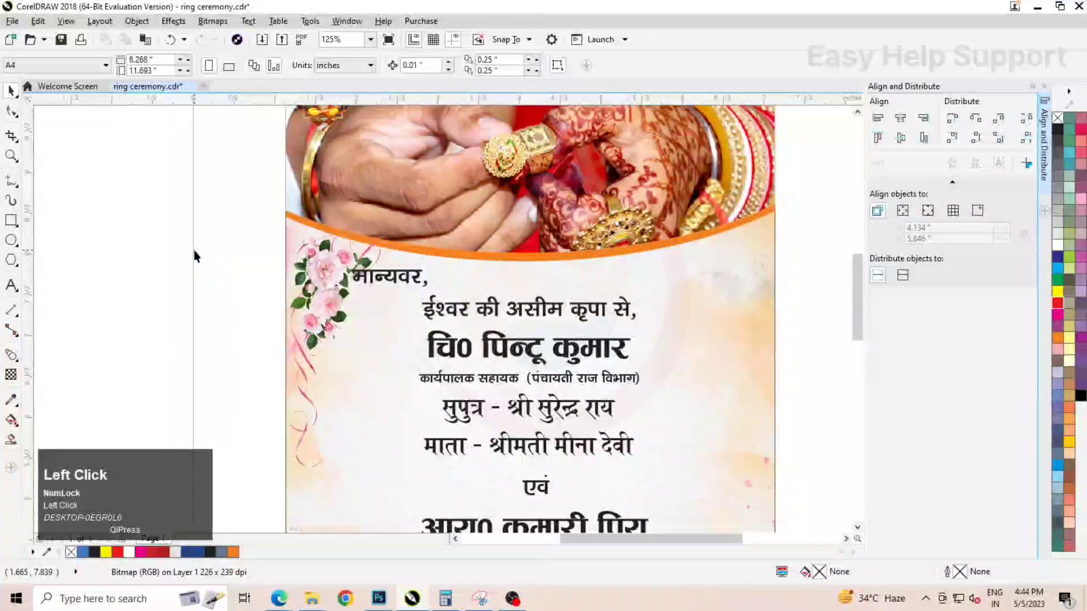
pyautogui.rightClick(193, 250)
pyautogui.click(203, 253)
pyautogui.rightClick(182, 222)
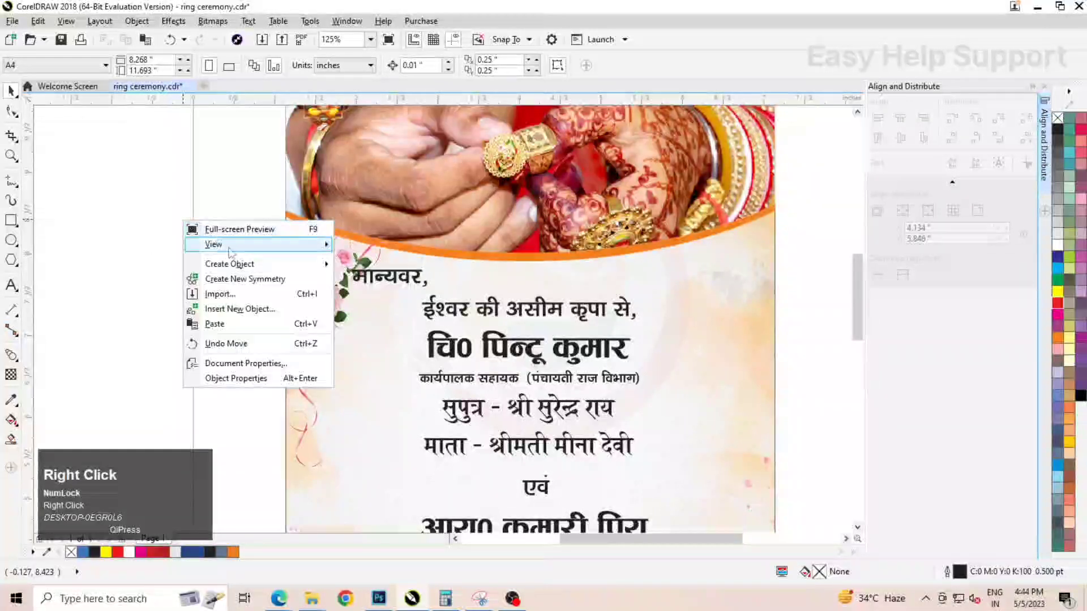
pyautogui.click(226, 323)
# Align the duplicate rose ornament to the card's right edge and mirror it horizontally
pyautogui.keyDown('shift'); pyautogui.click(630, 349); pyautogui.keyUp('shift')
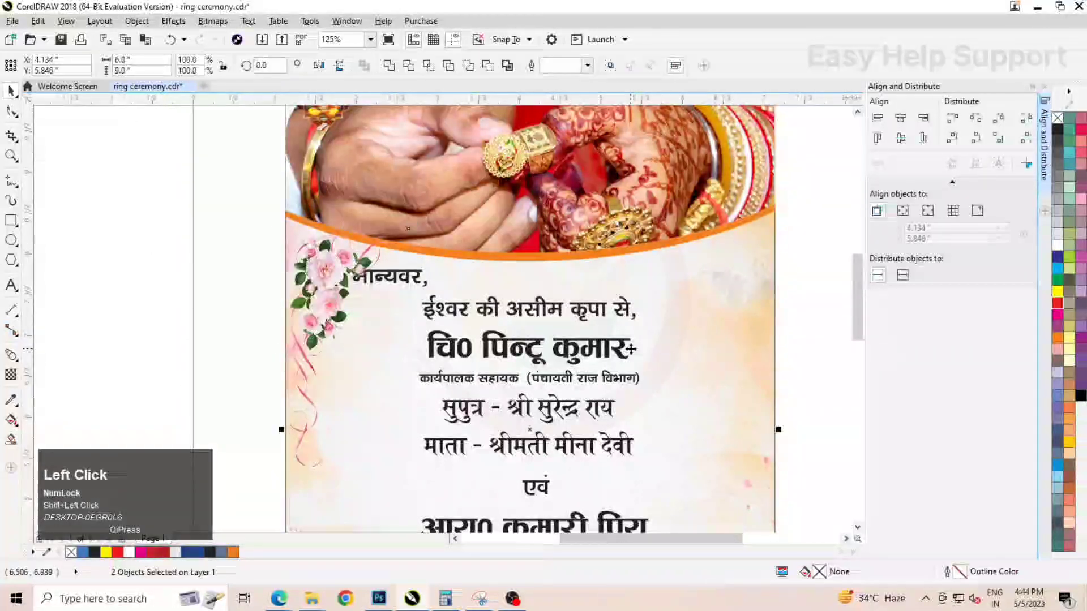
pyautogui.click(922, 118)
pyautogui.scroll(-2, 455, 229)
pyautogui.scroll(2, 581, 178)
pyautogui.click(583, 238)
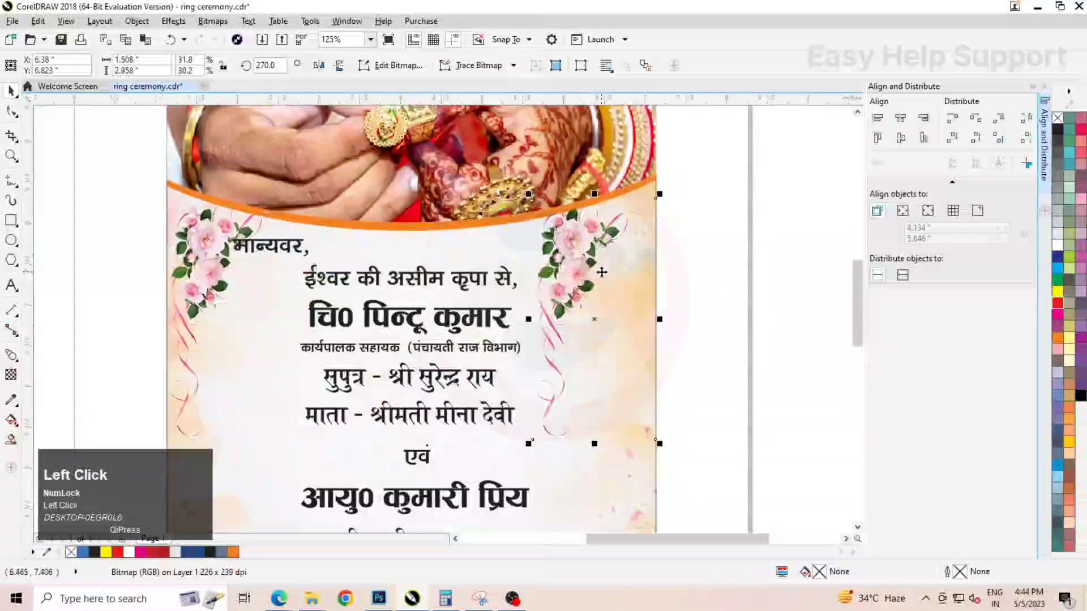
pyautogui.click(318, 65)
# Shift the greeting "मान्यवर," to the right, clear of the left rose ornament
pyautogui.hscroll(-3, 556, 247)
pyautogui.click(404, 242)
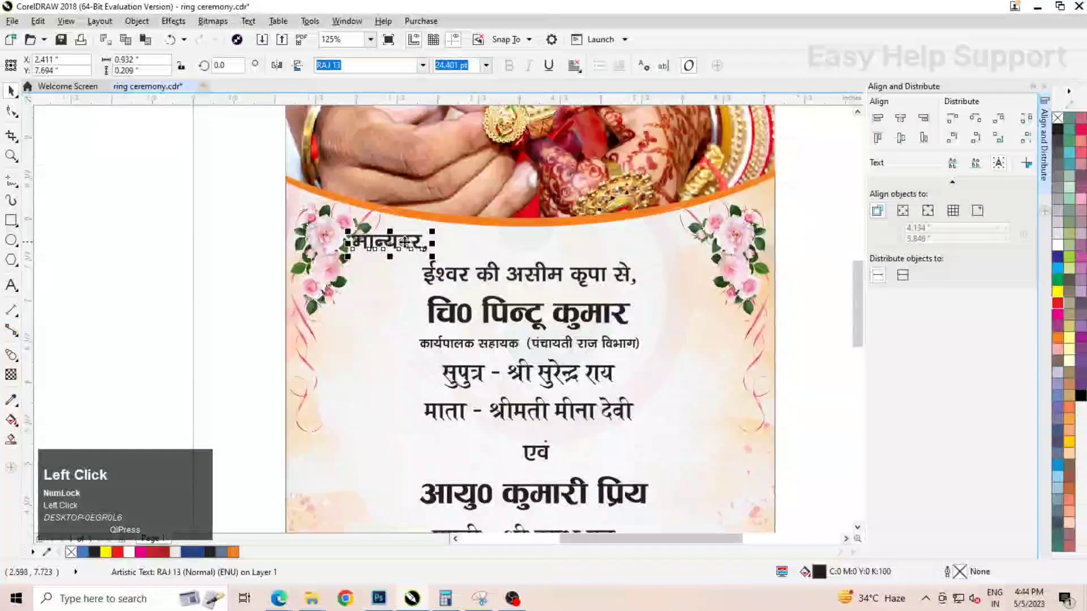
pyautogui.moveTo(406, 242); pyautogui.dragTo(434, 242)
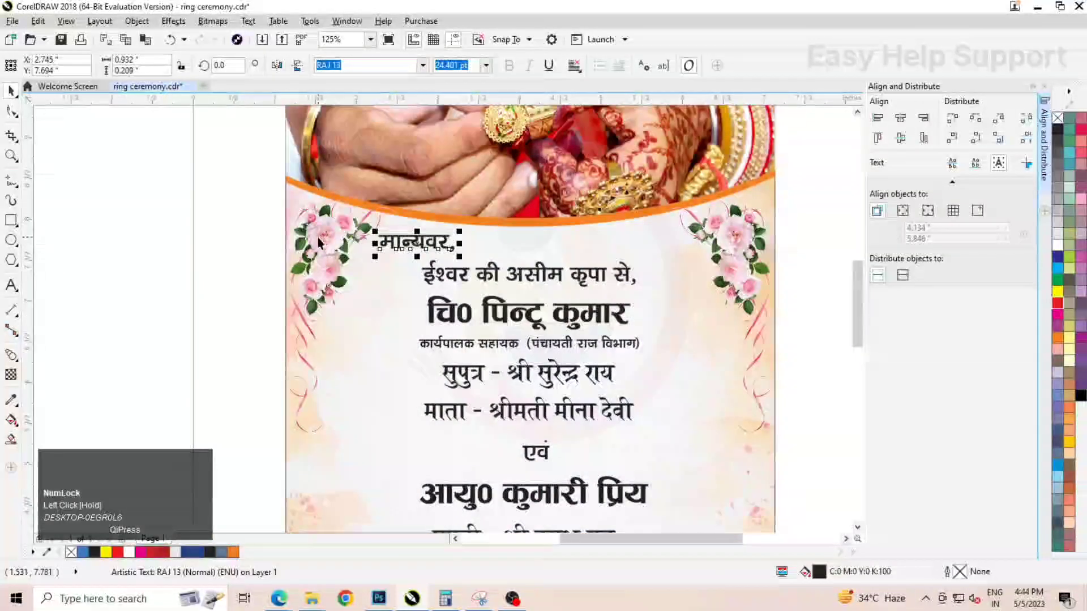
# Select both rose ornaments and group them
pyautogui.click(318, 240)
pyautogui.keyDown('shift'); pyautogui.click(765, 262); pyautogui.keyUp('shift')
pyautogui.scroll(-2, 553, 217)
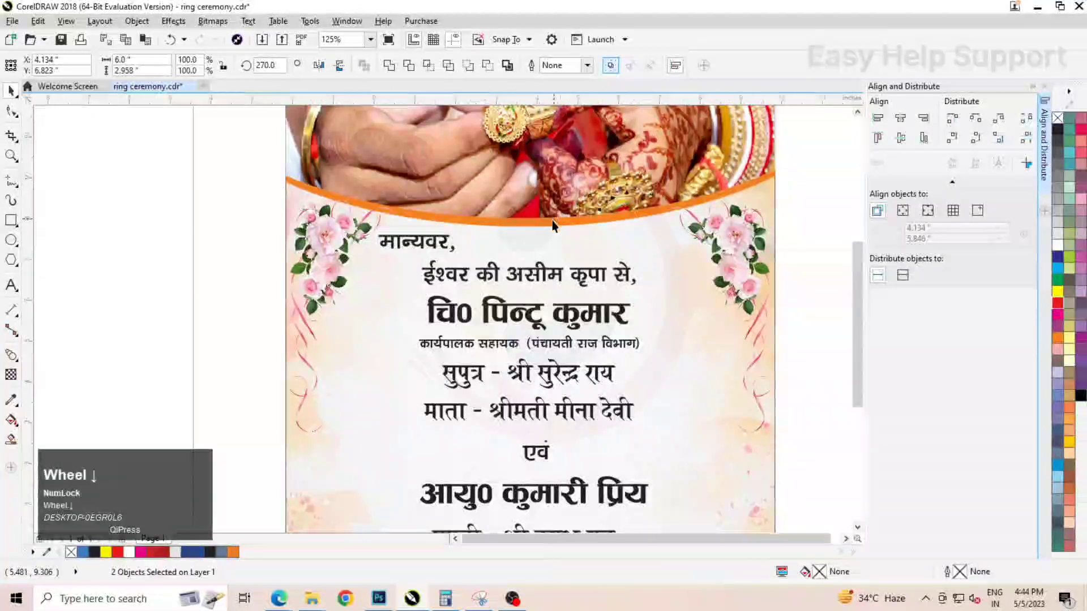
# Bring the header photo, orange curve, Ganesh image and mantra banner to the front of the layer
pyautogui.click(451, 138)
pyautogui.moveTo(685, 230); pyautogui.dragTo(686, 229)
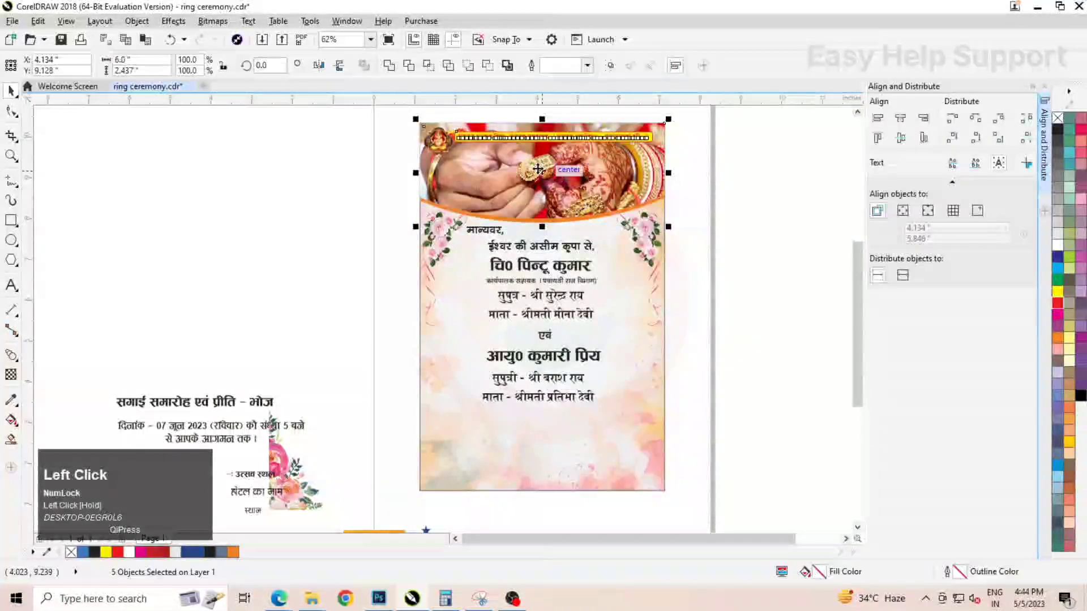
pyautogui.rightClick(537, 168)
pyautogui.moveTo(641, 381)
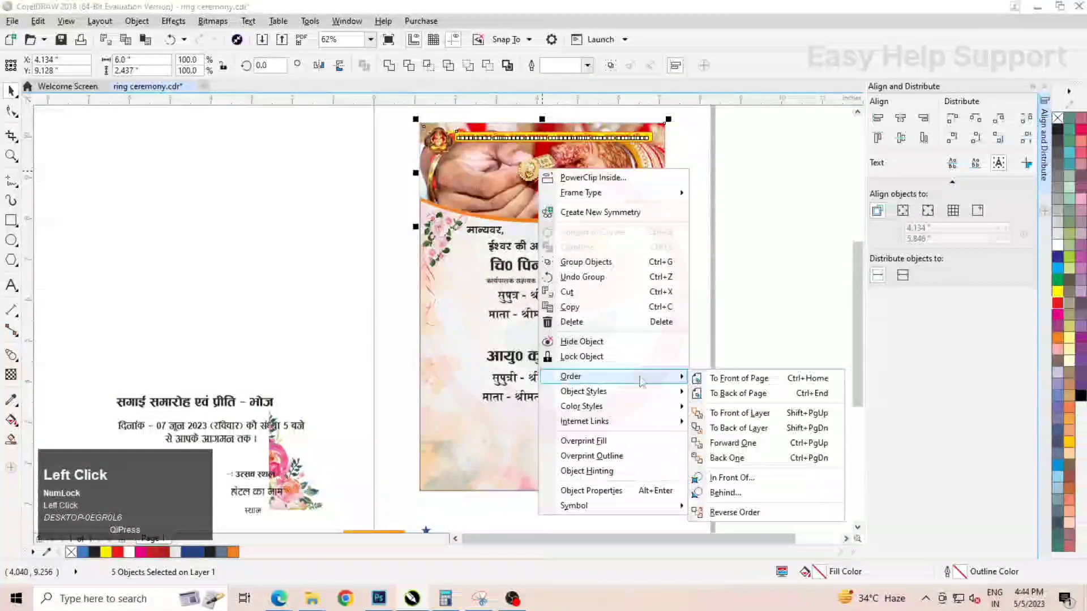
pyautogui.click(794, 414)
pyautogui.click(801, 348)
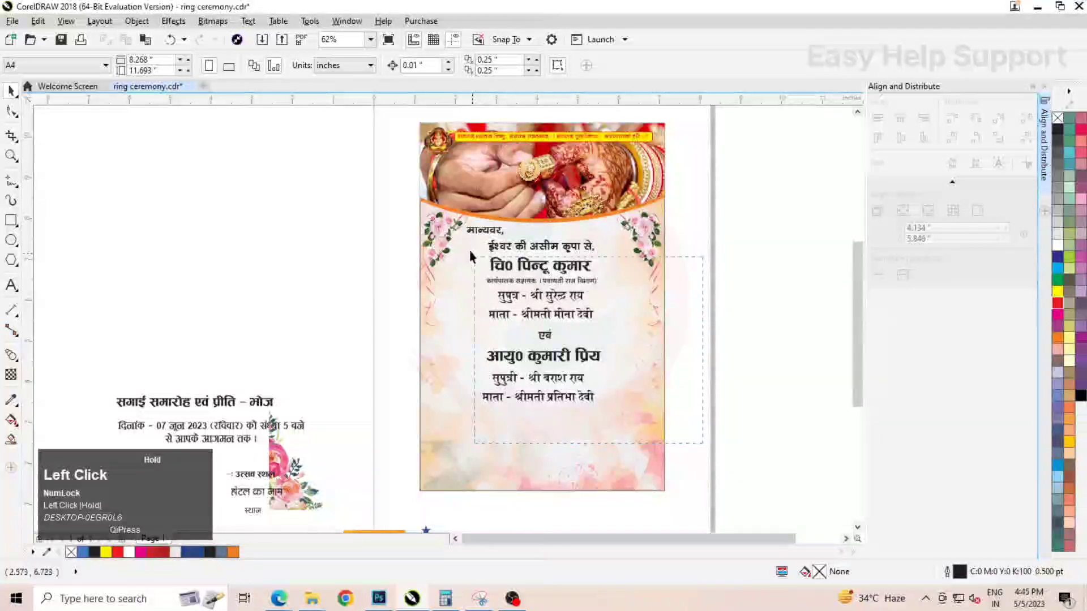
# Color the whole greeting and family names text block red
pyautogui.moveTo(458, 222); pyautogui.dragTo(458, 223)
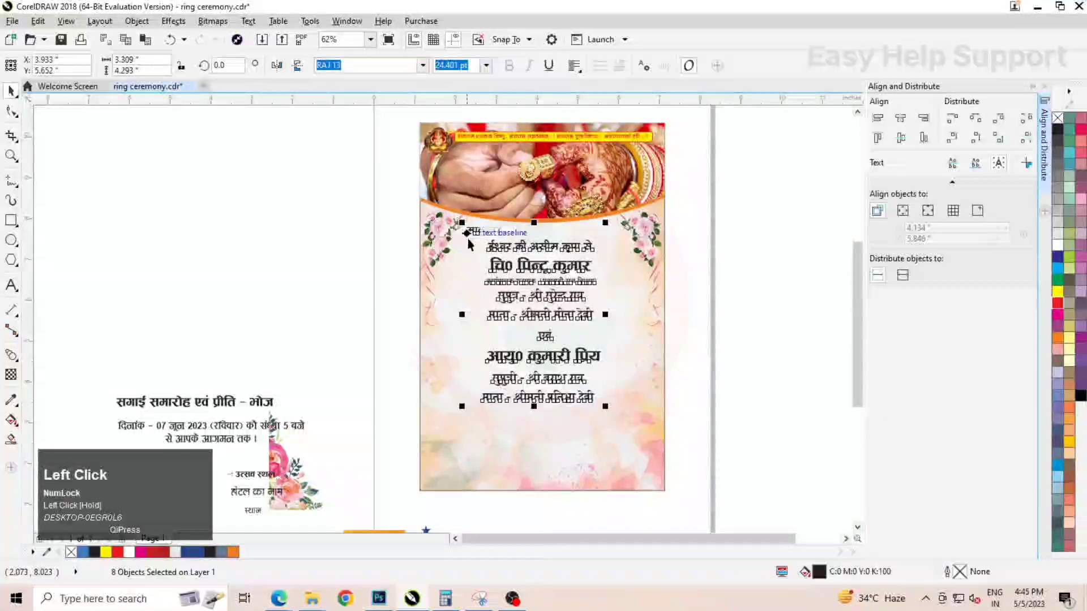
pyautogui.click(1057, 307)
pyautogui.click(737, 362)
# Draw a 13-sided polygon about 0.39 in wide beside the word "एवं"
pyautogui.scroll(5, 456, 308)
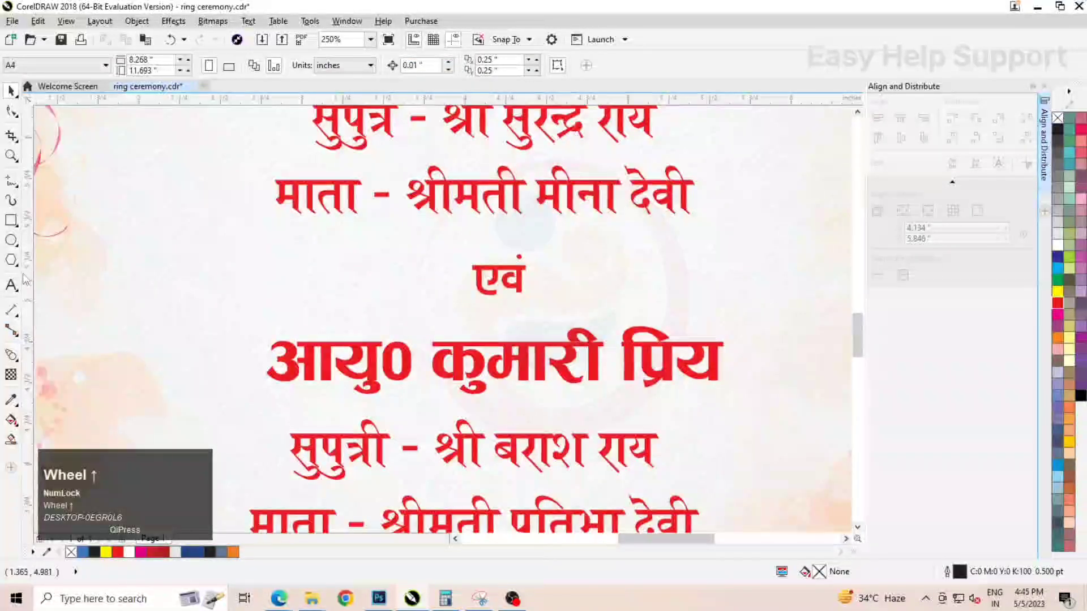
pyautogui.click(12, 259)
pyautogui.keyDown('ctrl'); pyautogui.moveTo(260, 242); pyautogui.dragTo(331, 309); pyautogui.keyUp('ctrl')
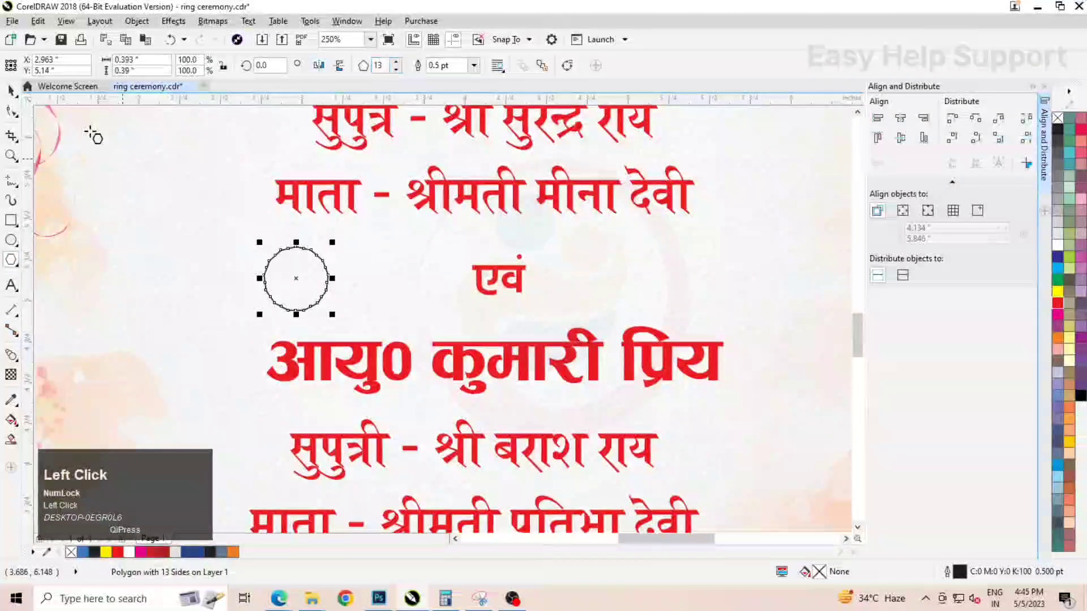
# Pull the polygon's side midpoints inward to turn it into a shallow 13-pointed star
pyautogui.click(11, 112)
pyautogui.scroll(5, 282, 263)
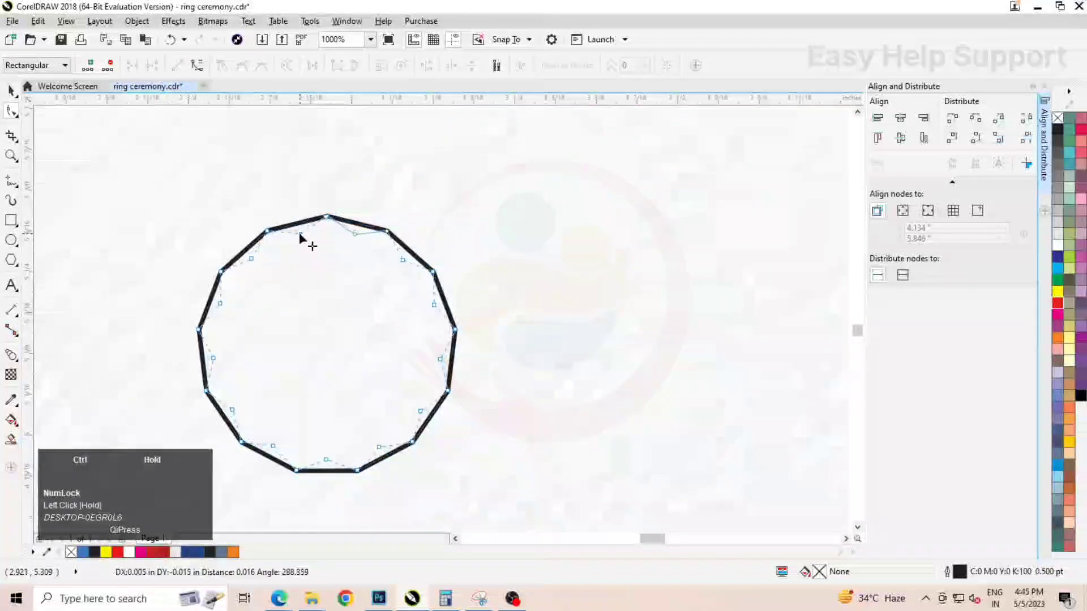
pyautogui.moveTo(299, 224); pyautogui.dragTo(301, 235)
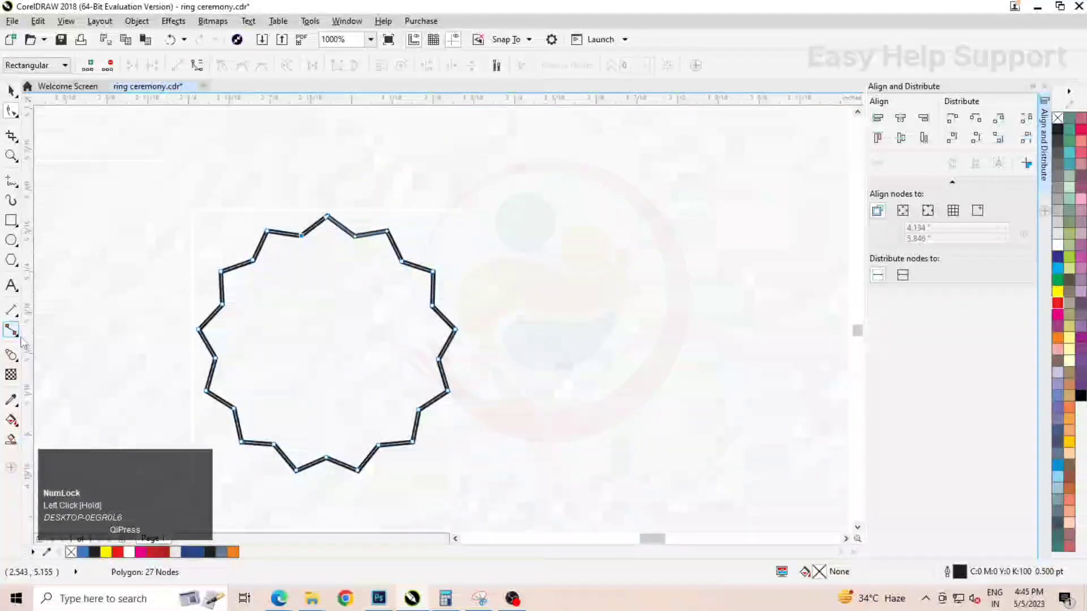
# Apply a push and pull distortion with an amplitude of 8 to the star to give it a scalloped edge
pyautogui.click(11, 90)
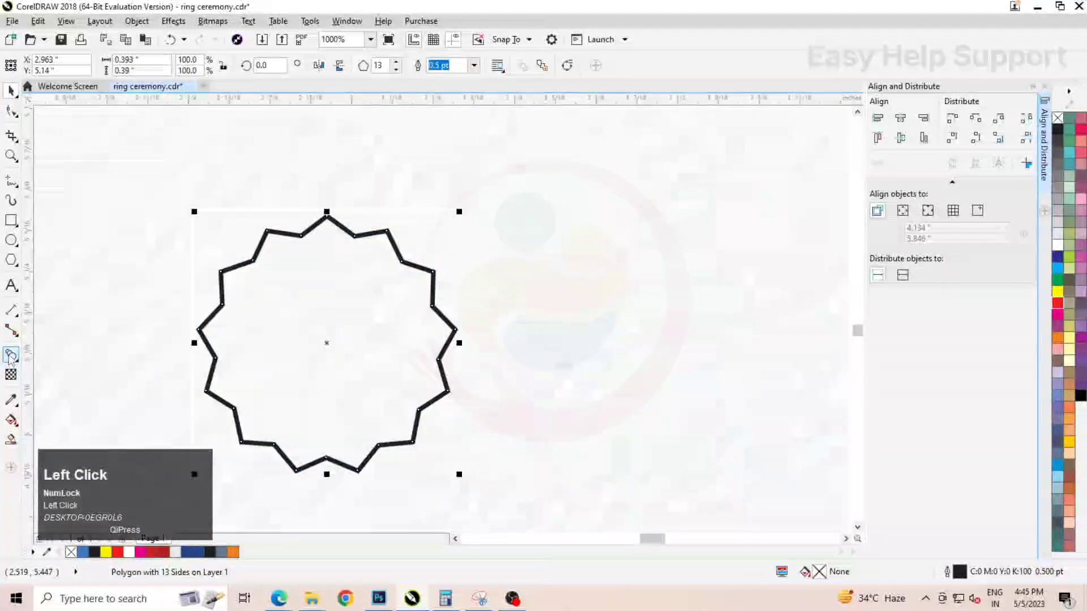
pyautogui.moveTo(11, 356); pyautogui.dragTo(45, 402)
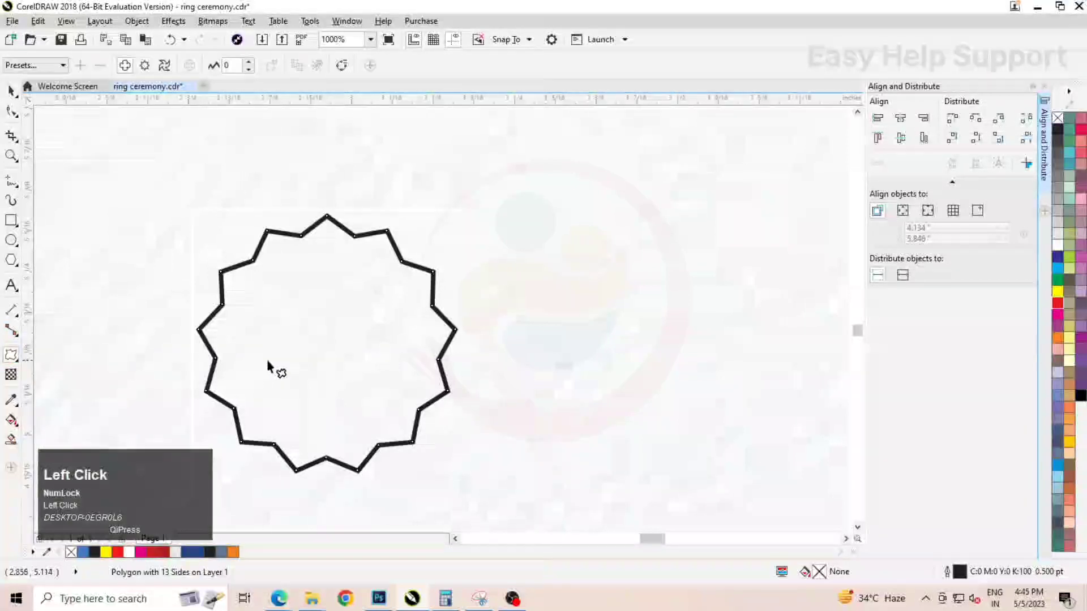
pyautogui.moveTo(326, 343); pyautogui.dragTo(417, 359)
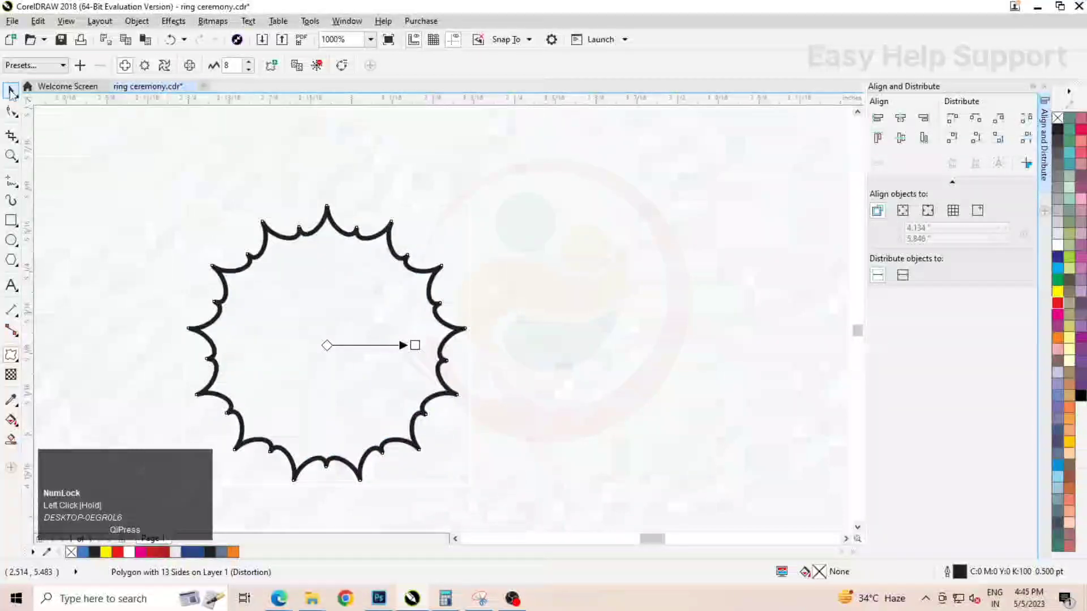
# Move the scalloped shape over the word "एवं" on the card
pyautogui.click(11, 91)
pyautogui.scroll(-4, 286, 274)
pyautogui.moveTo(309, 294); pyautogui.dragTo(515, 291)
# Enlarge the scalloped shape to about 0.53 in wide and give it a red fill with a blue outline
pyautogui.scroll(2, 518, 292)
pyautogui.moveTo(550, 370); pyautogui.dragTo(581, 370)
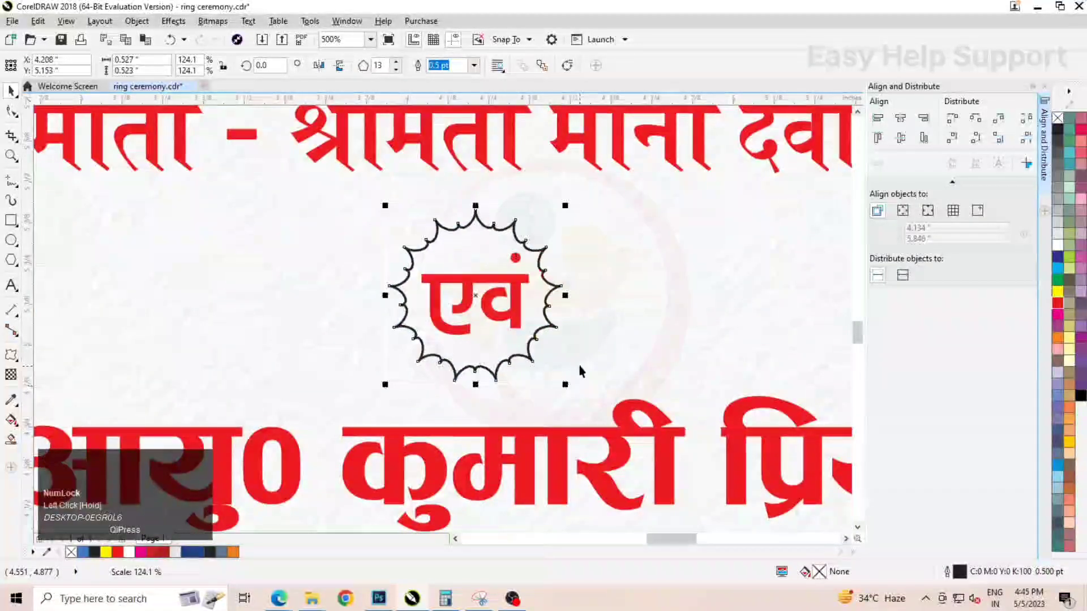
pyautogui.click(1060, 305)
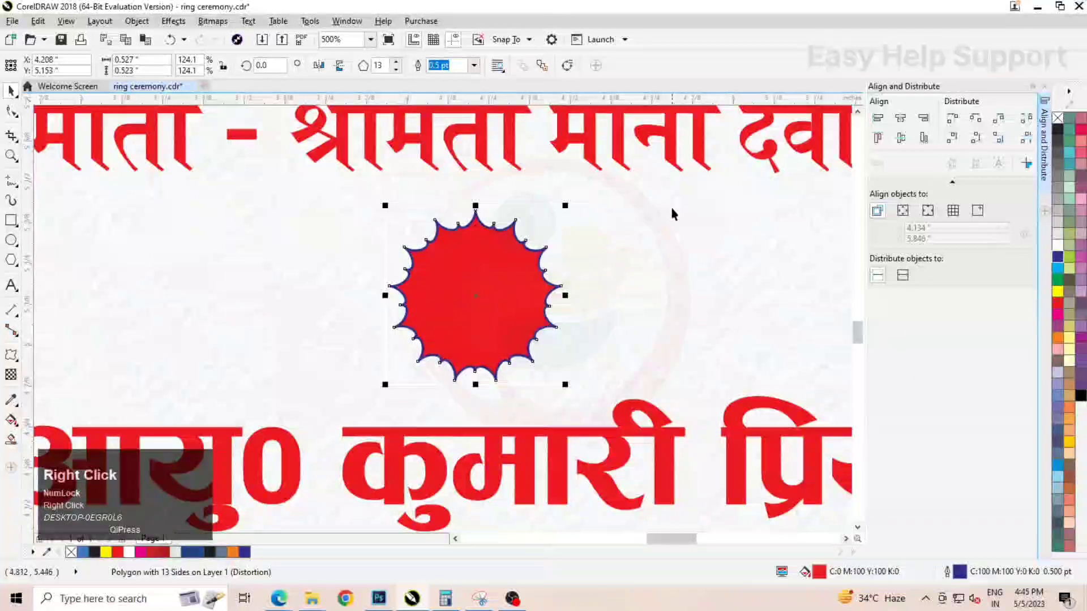
# Bring the word "एवं" in front of the red scalloped badge and fill it white
pyautogui.scroll(-3, 380, 256)
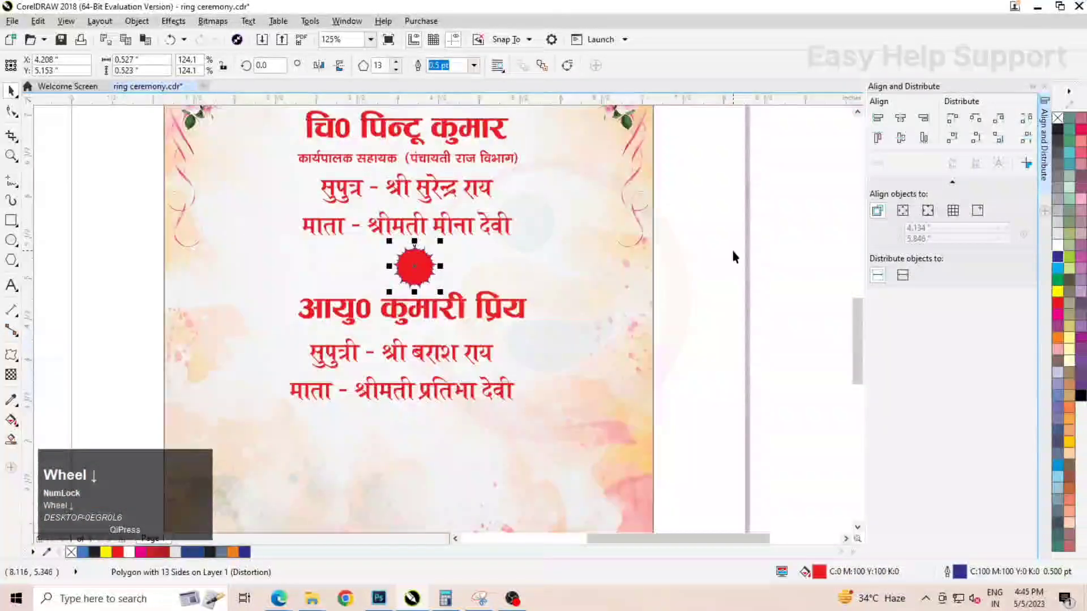
pyautogui.moveTo(711, 237); pyautogui.dragTo(459, 279)
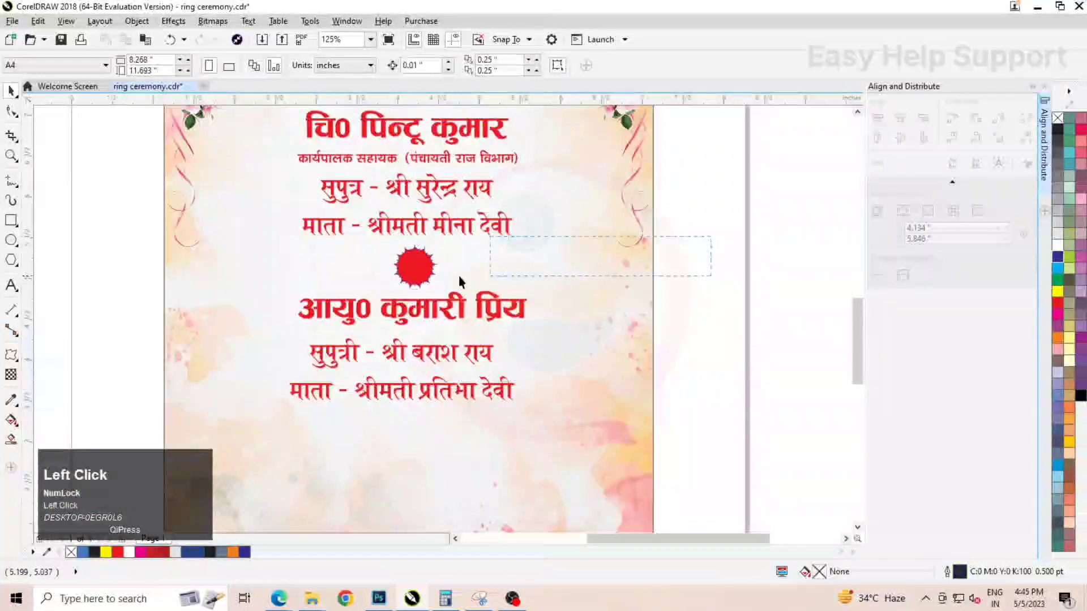
pyautogui.keyDown('alt'); pyautogui.click(416, 272); pyautogui.keyUp('alt')
pyautogui.scroll(2, 417, 269)
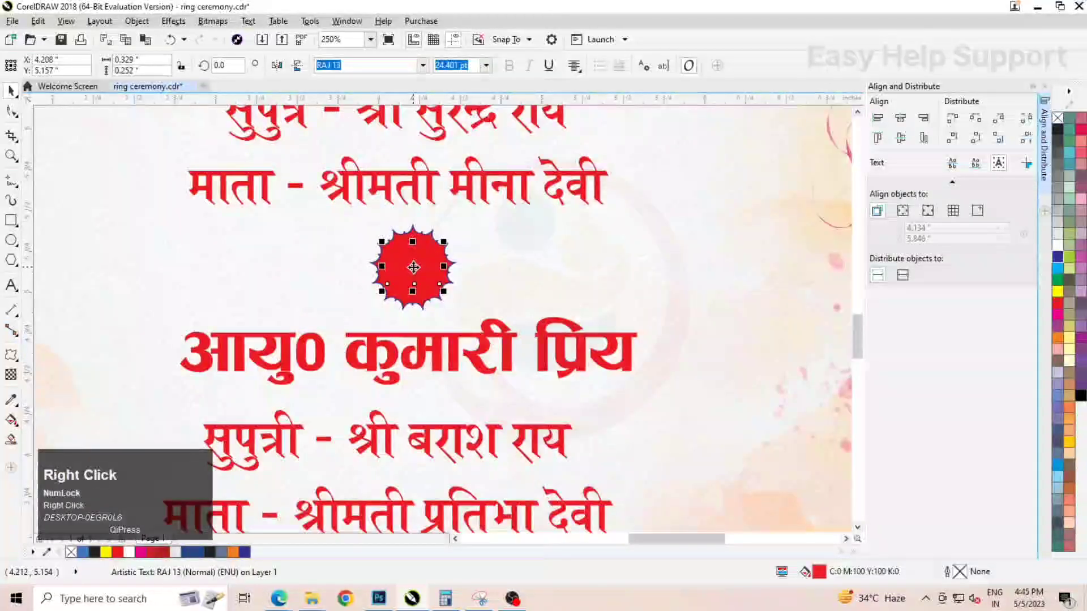
pyautogui.rightClick(413, 267)
pyautogui.click(498, 456)
pyautogui.click(654, 470)
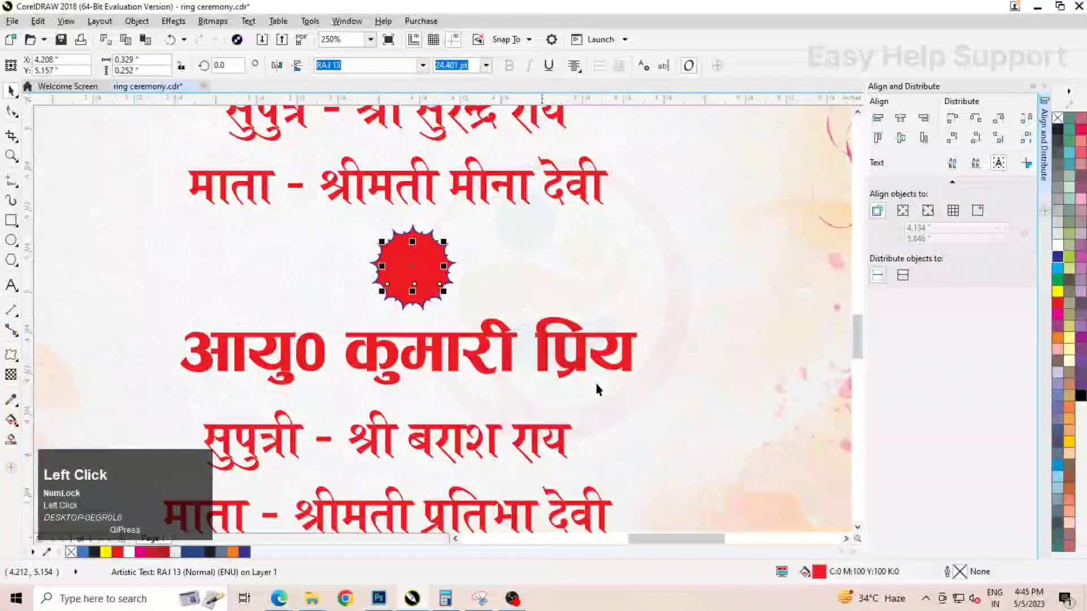
pyautogui.scroll(3, 423, 242)
# Center the word "एवं" and the scalloped badge on each other horizontally and vertically
pyautogui.keyDown('shift'); pyautogui.click(450, 261); pyautogui.keyUp('shift')
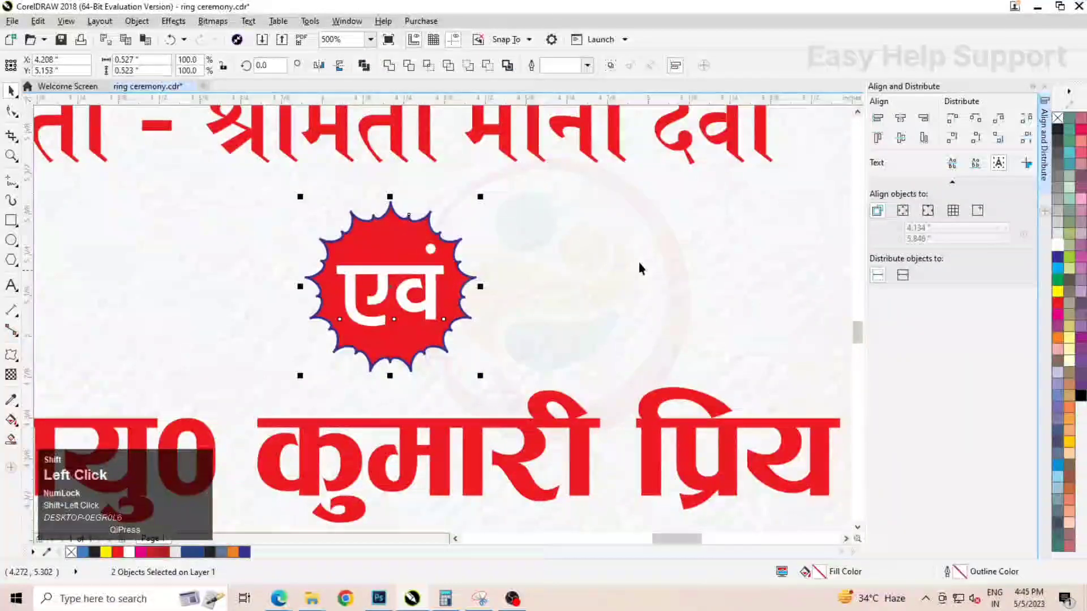
pyautogui.click(901, 138)
pyautogui.click(900, 118)
pyautogui.scroll(-2, 429, 238)
pyautogui.click(406, 230)
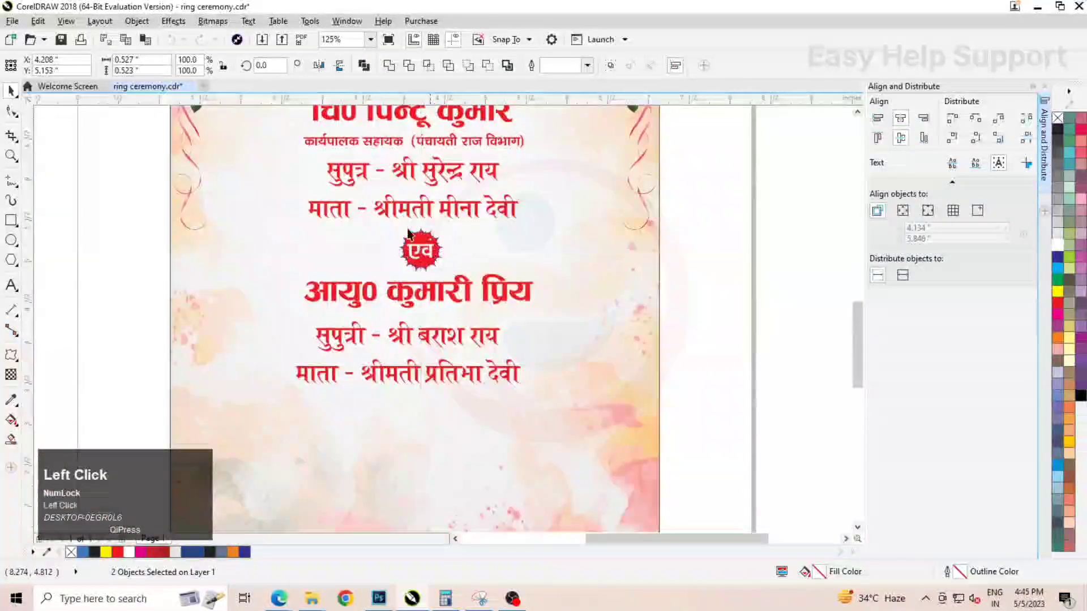
# Enlarge the scalloped badge around "एवं" from its center to about 0.56 in wide
pyautogui.scroll(1, 399, 228)
pyautogui.click(447, 244)
pyautogui.click(447, 243)
pyautogui.scroll(2, 447, 243)
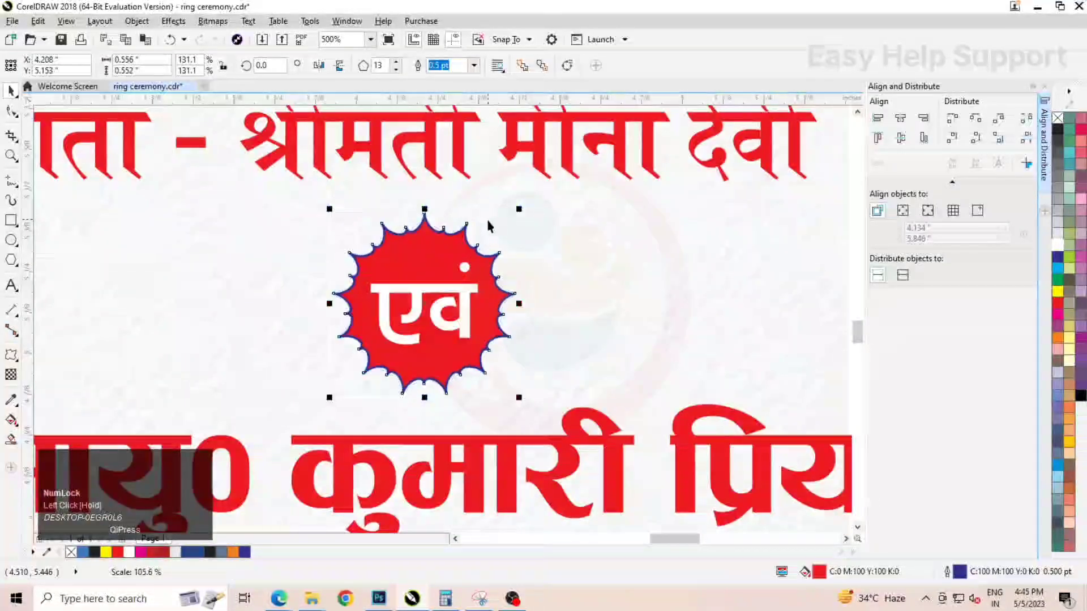
pyautogui.scroll(-4, 490, 228)
pyautogui.click(583, 270)
pyautogui.scroll(-2, 583, 271)
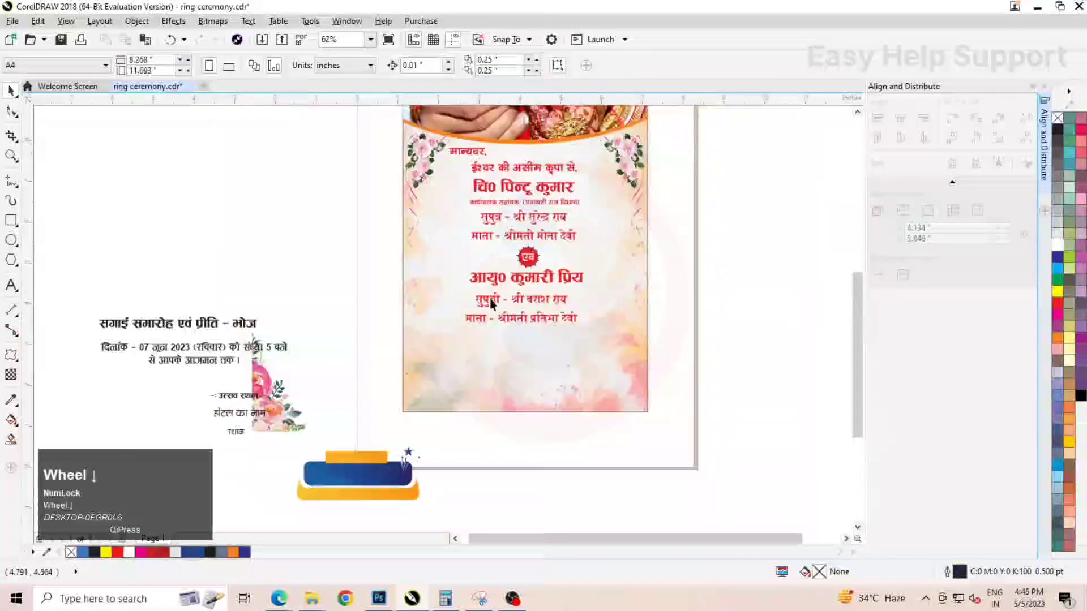
# Move the engagement heading and date text onto the card below the parents' names and center them horizontally on the card
pyautogui.click(210, 330)
pyautogui.keyDown('shift'); pyautogui.click(238, 348); pyautogui.keyUp('shift')
pyautogui.moveTo(238, 348); pyautogui.dragTo(505, 369)
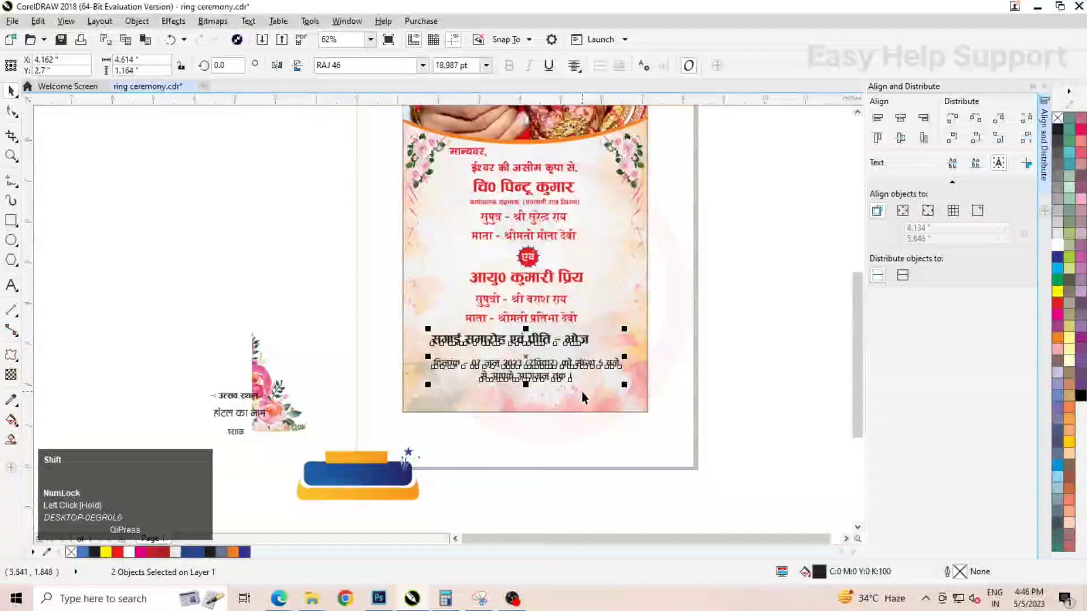
pyautogui.keyDown('shift'); pyautogui.click(630, 377); pyautogui.keyUp('shift')
pyautogui.click(901, 120)
pyautogui.click(679, 312)
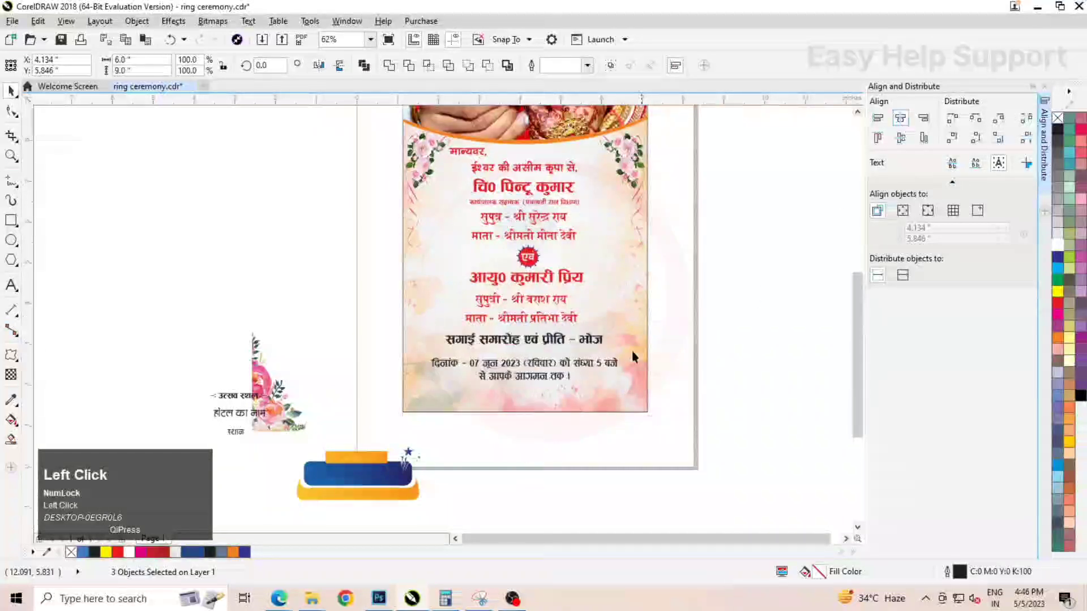
# Create a rectangle around the heading "सगाई समारोह एवं प्रीति - भोज" and enlarge it to about 4.17 by 0.42 in
pyautogui.click(547, 338)
pyautogui.scroll(2, 570, 352)
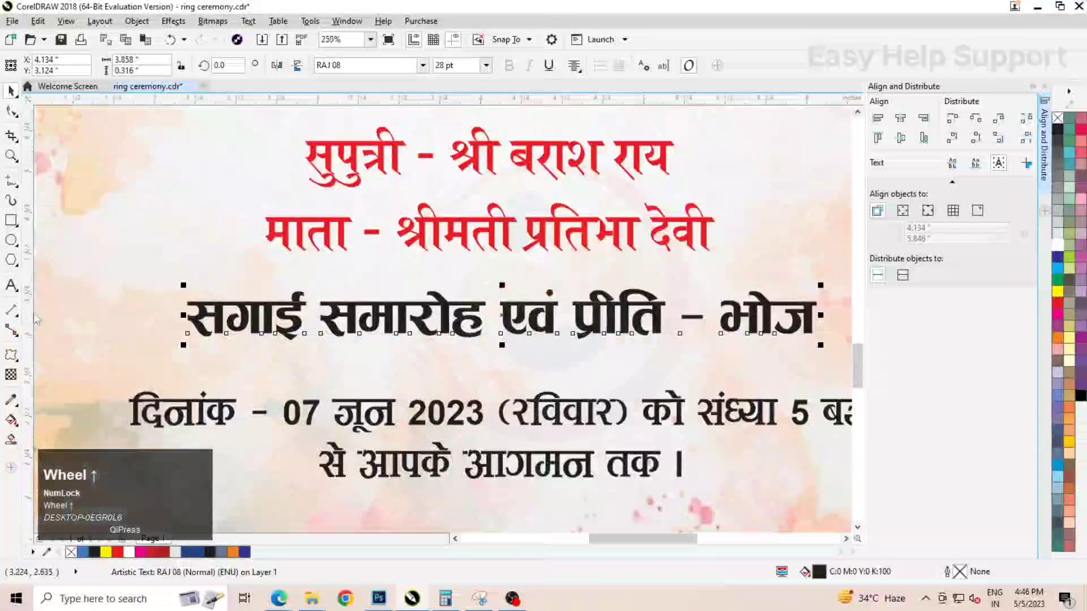
pyautogui.keyDown('shift'); pyautogui.doubleClick(11, 220); pyautogui.keyUp('shift')
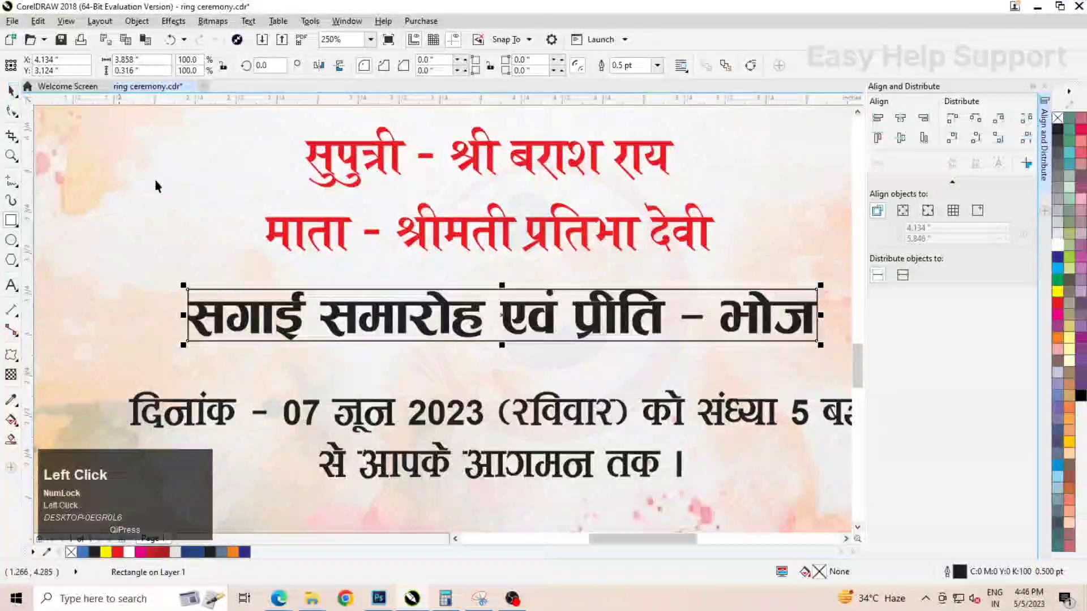
pyautogui.scroll(2, 498, 289)
pyautogui.moveTo(491, 290); pyautogui.dragTo(427, 283)
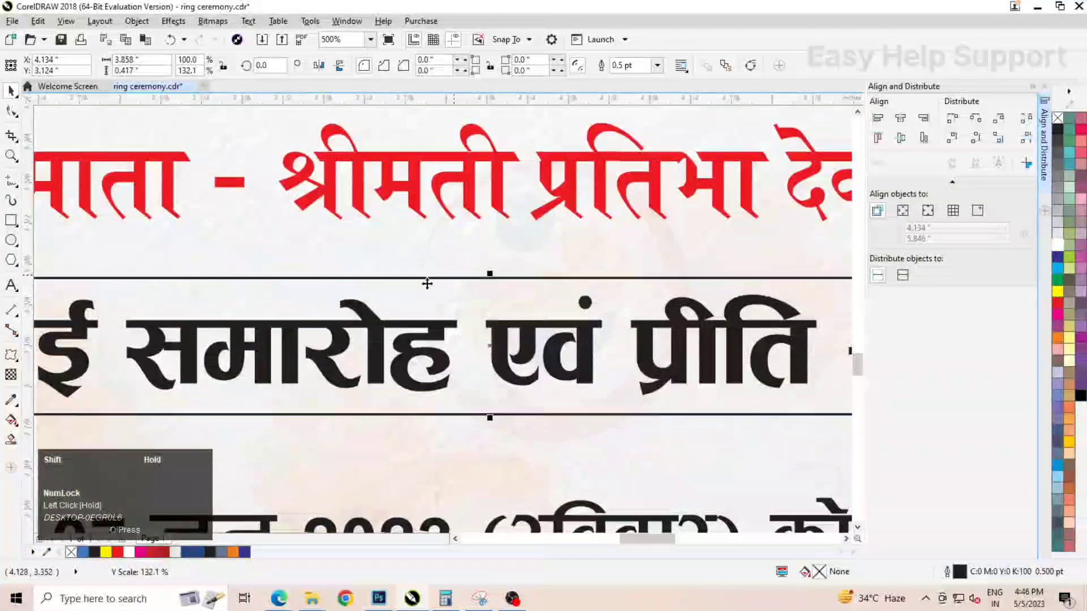
pyautogui.scroll(-4, 426, 283)
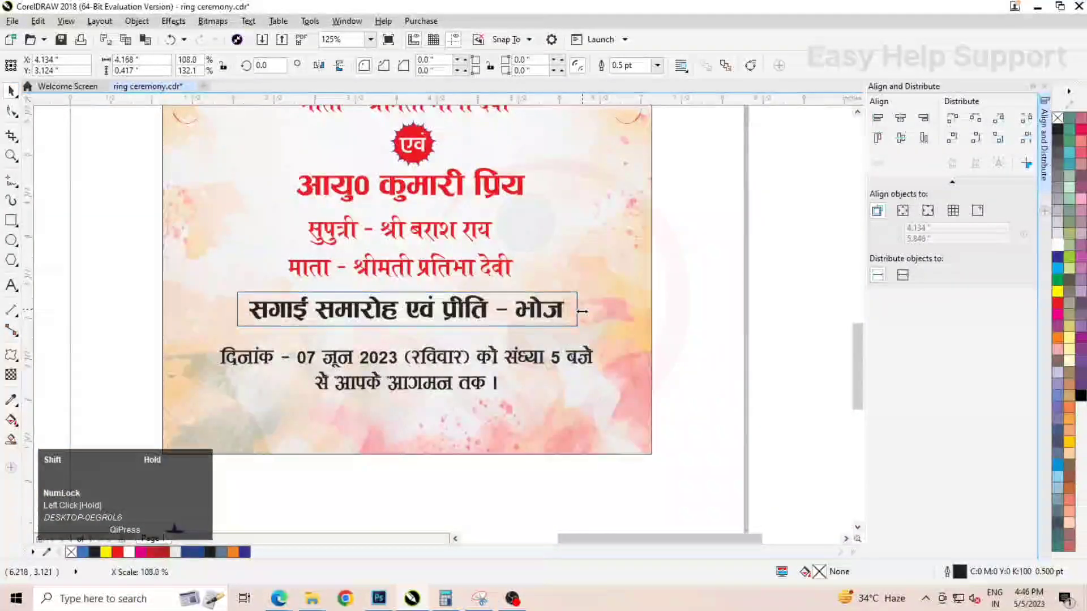
pyautogui.scroll(2, 453, 322)
pyautogui.scroll(-2, 272, 254)
pyautogui.scroll(2, 170, 255)
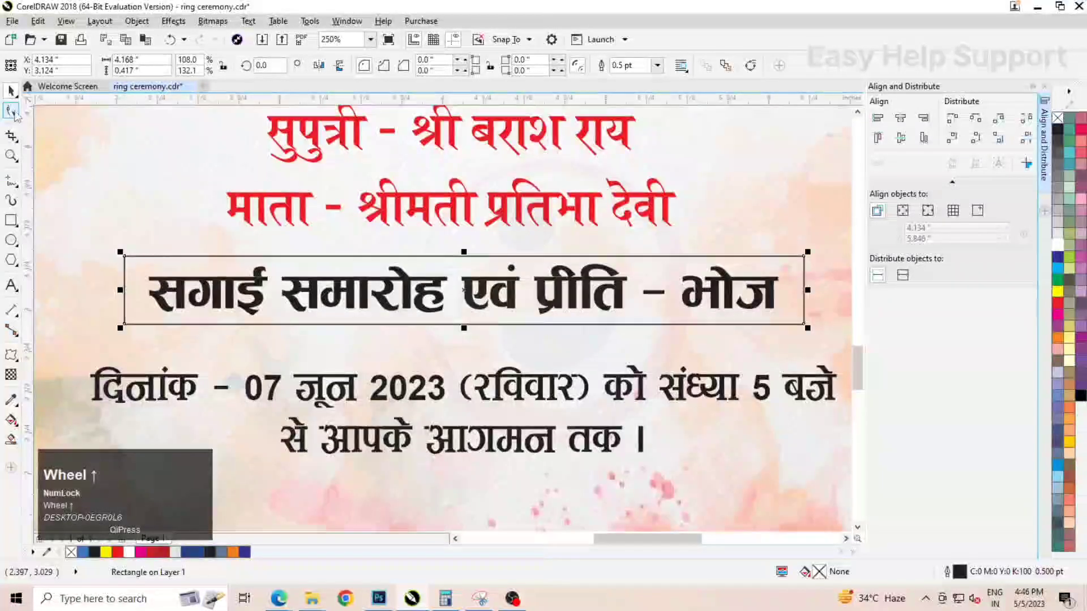
# Round the heading rectangle's corners to about 0.064 in and give it a red fill without an outline
pyautogui.scroll(2, 109, 247)
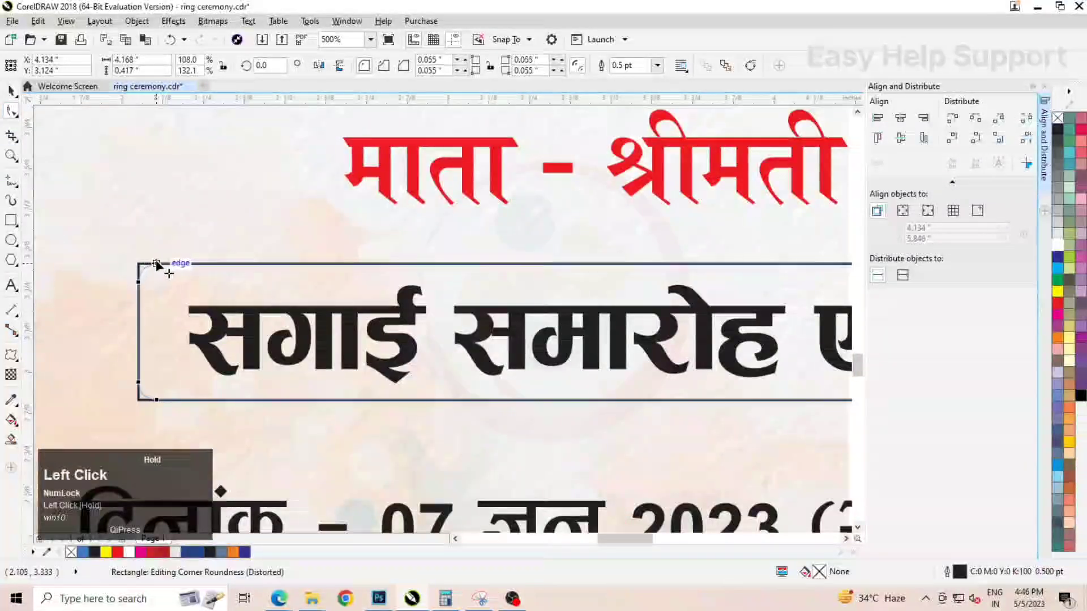
pyautogui.click(11, 90)
pyautogui.scroll(-1, 356, 244)
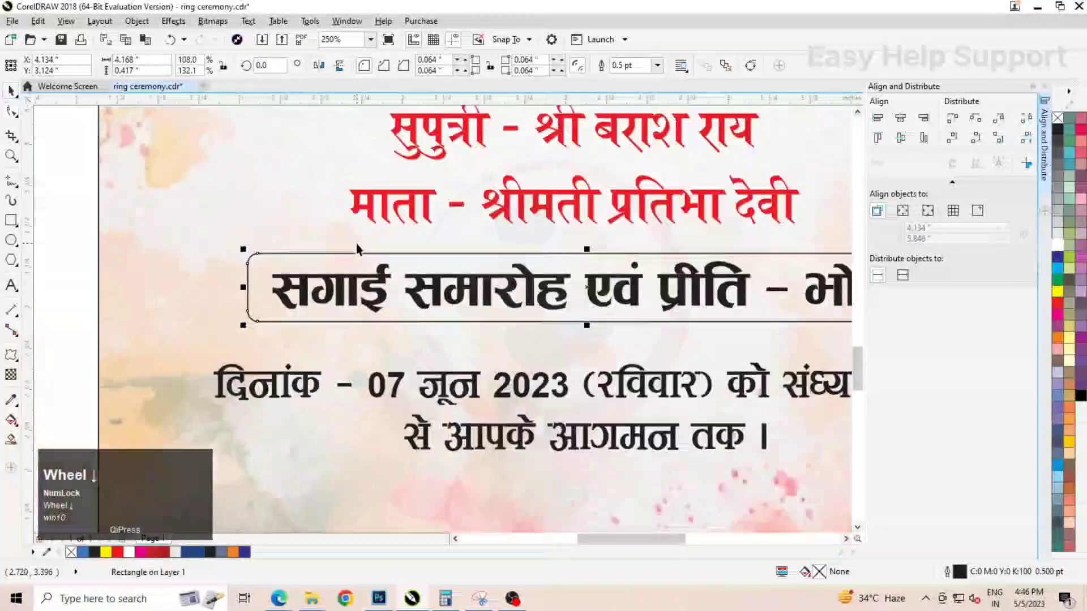
pyautogui.click(1056, 303)
pyautogui.rightClick(1058, 118)
pyautogui.scroll(-2, 432, 279)
pyautogui.scroll(2, 648, 378)
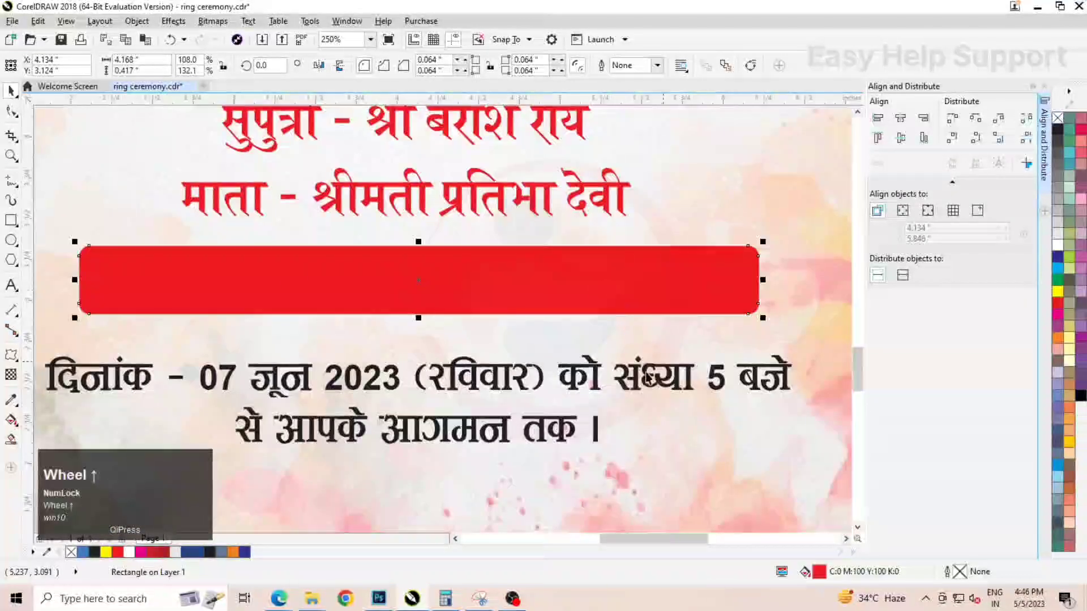
# Add a block shadow about 0.089 in deep to the red rectangle, toward its lower right
pyautogui.click(13, 360)
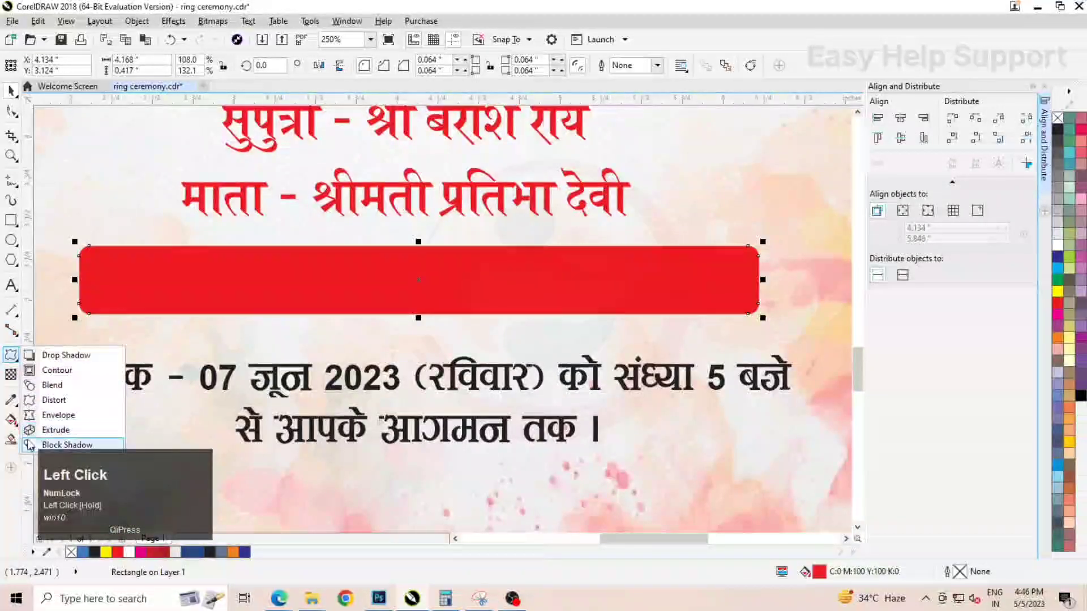
pyautogui.click(72, 444)
pyautogui.scroll(2, 719, 302)
pyautogui.moveTo(583, 298); pyautogui.dragTo(134, 288)
# Change the block shadow's color to a darker shade of the rectangle's red
pyautogui.click(383, 66)
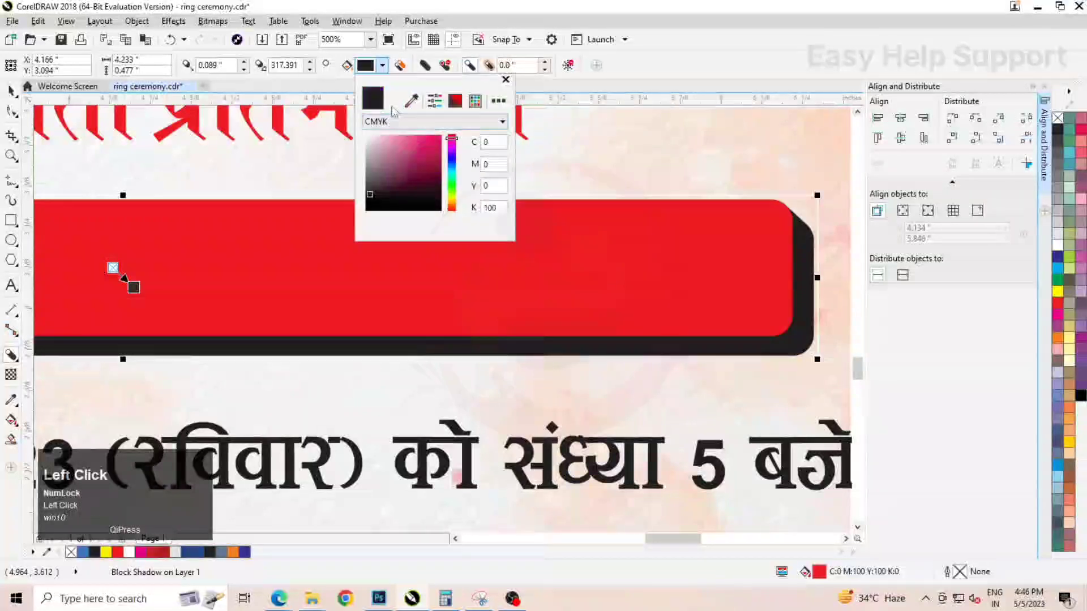
pyautogui.click(315, 205)
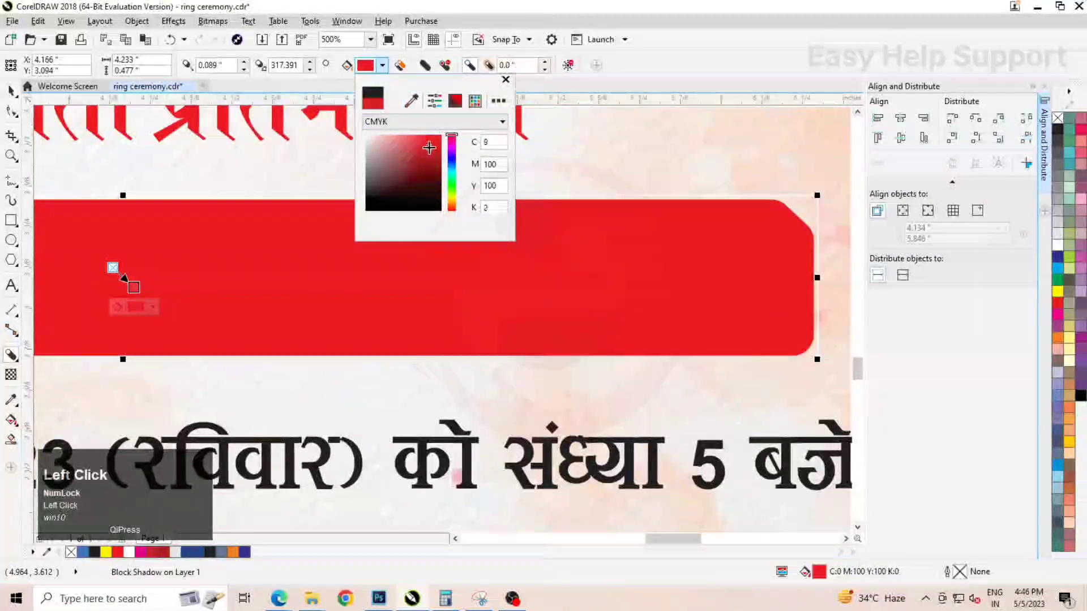
pyautogui.moveTo(429, 148); pyautogui.dragTo(447, 158)
pyautogui.click(12, 91)
pyautogui.scroll(-2, 472, 225)
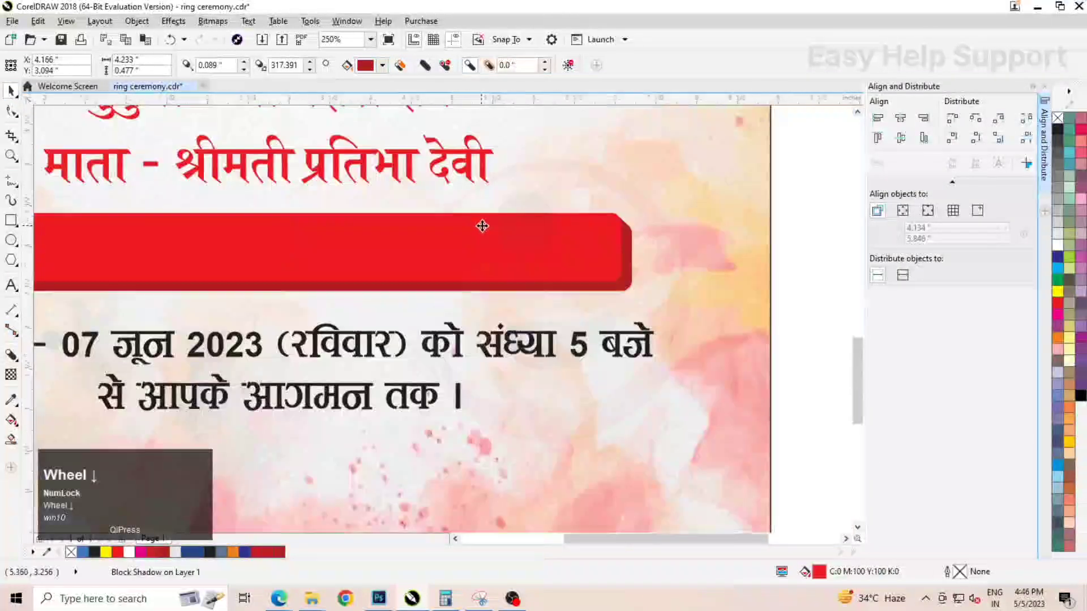
# Bring the hidden heading "सगाई समारोह एवं प्रीति - भोज" to the front of the layer
pyautogui.moveTo(694, 221); pyautogui.dragTo(221, 265)
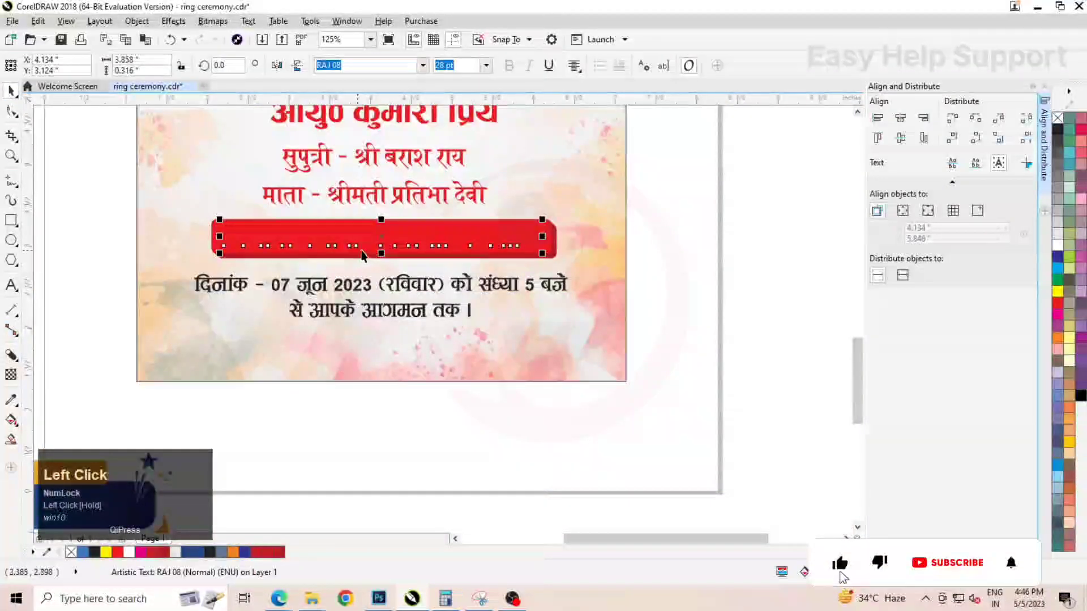
pyautogui.rightClick(381, 238)
pyautogui.moveTo(419, 448)
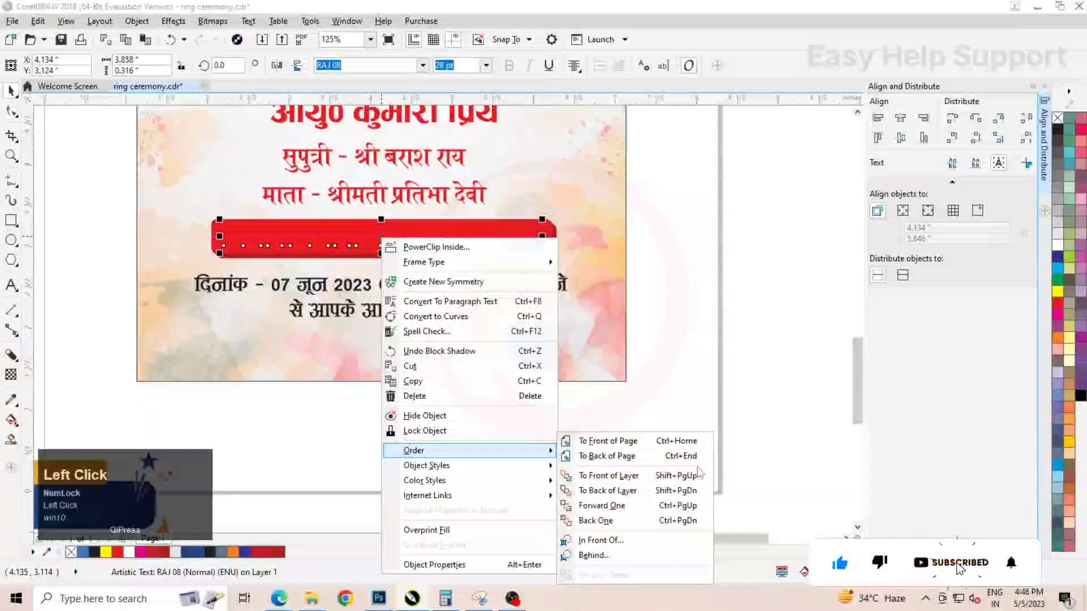
pyautogui.click(600, 477)
pyautogui.scroll(3, 491, 244)
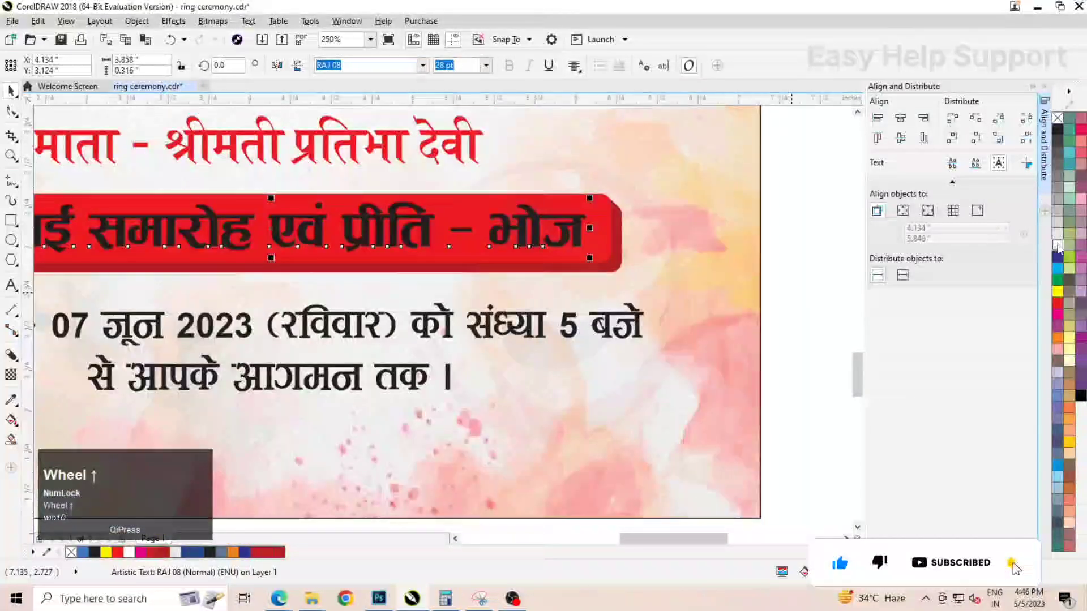
# Fill the heading with yellow and center it vertically on the red rectangle
pyautogui.click(1057, 292)
pyautogui.keyDown('shift'); pyautogui.click(614, 243); pyautogui.keyUp('shift')
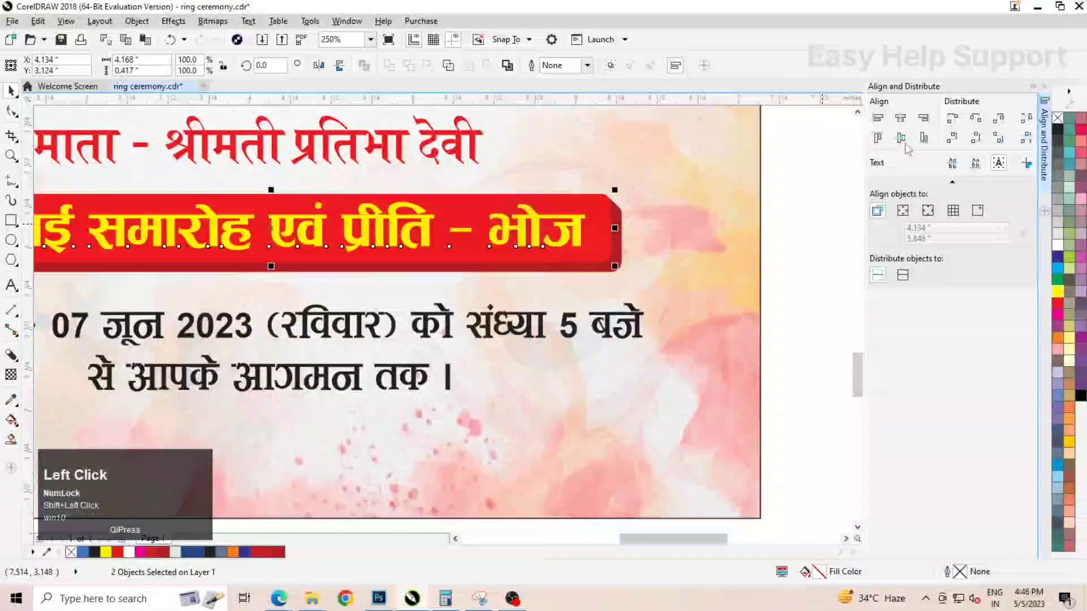
pyautogui.scroll(-3, 746, 227)
# Give the date and time text a 2.0 pt outline with rounded corners
pyautogui.click(521, 275)
pyautogui.scroll(3, 522, 275)
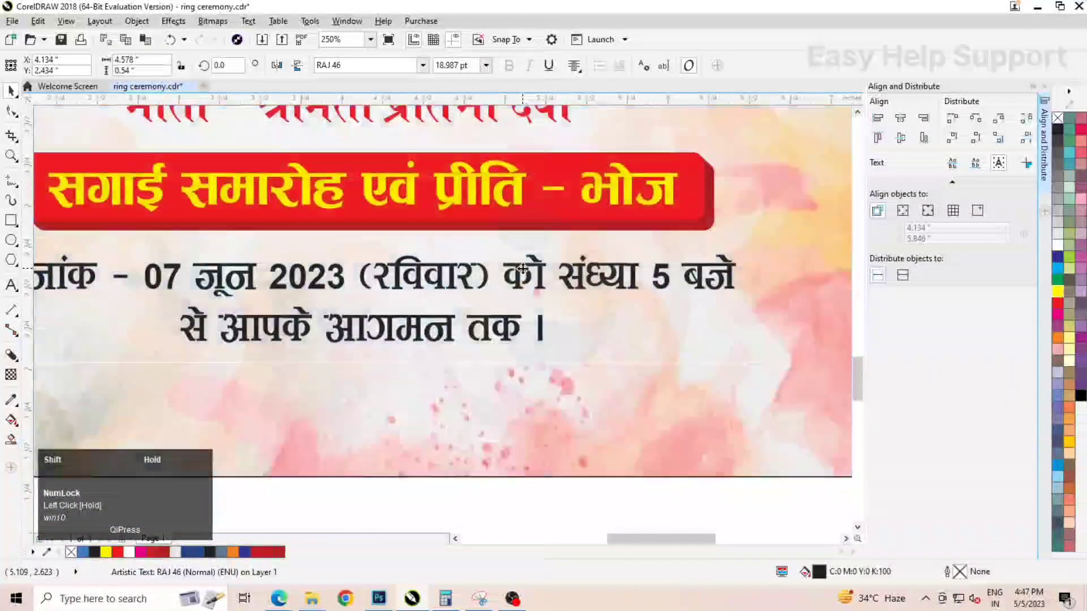
pyautogui.scroll(-3, 523, 273)
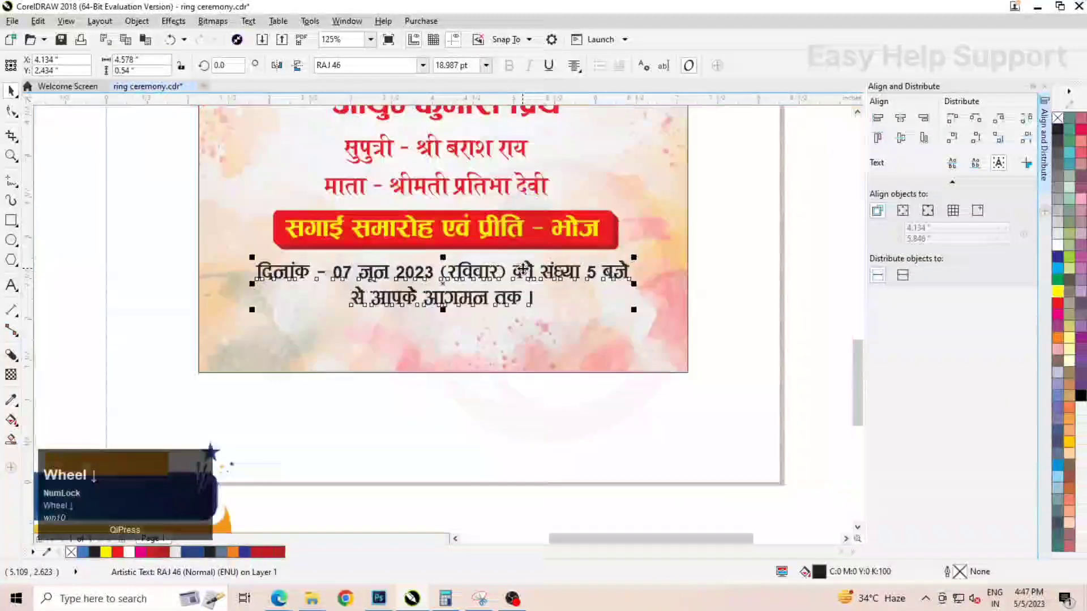
pyautogui.doubleClick(958, 577)
pyautogui.click(456, 207)
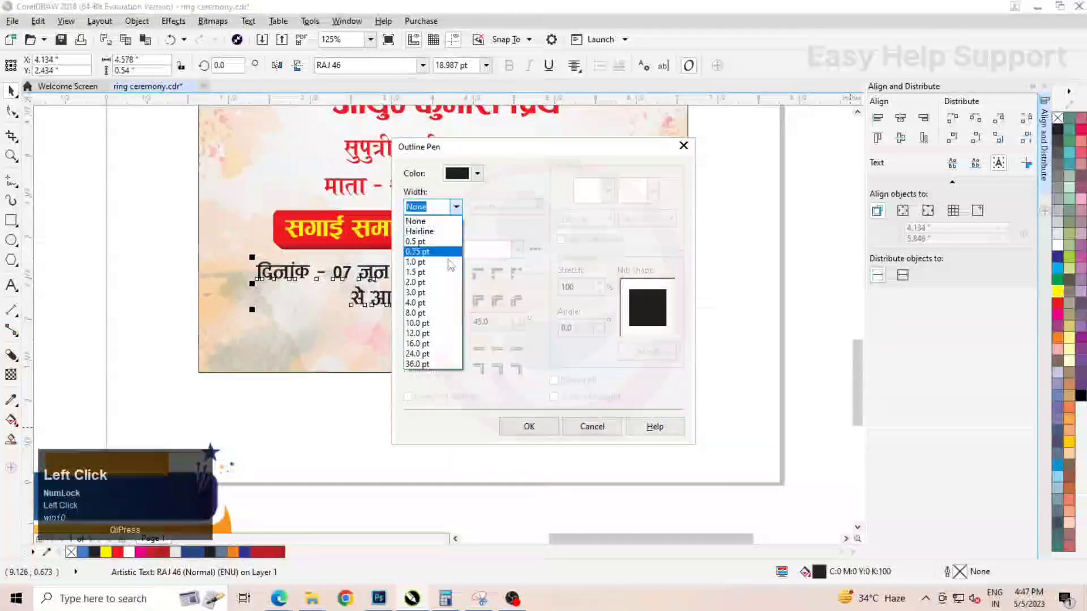
pyautogui.click(432, 286)
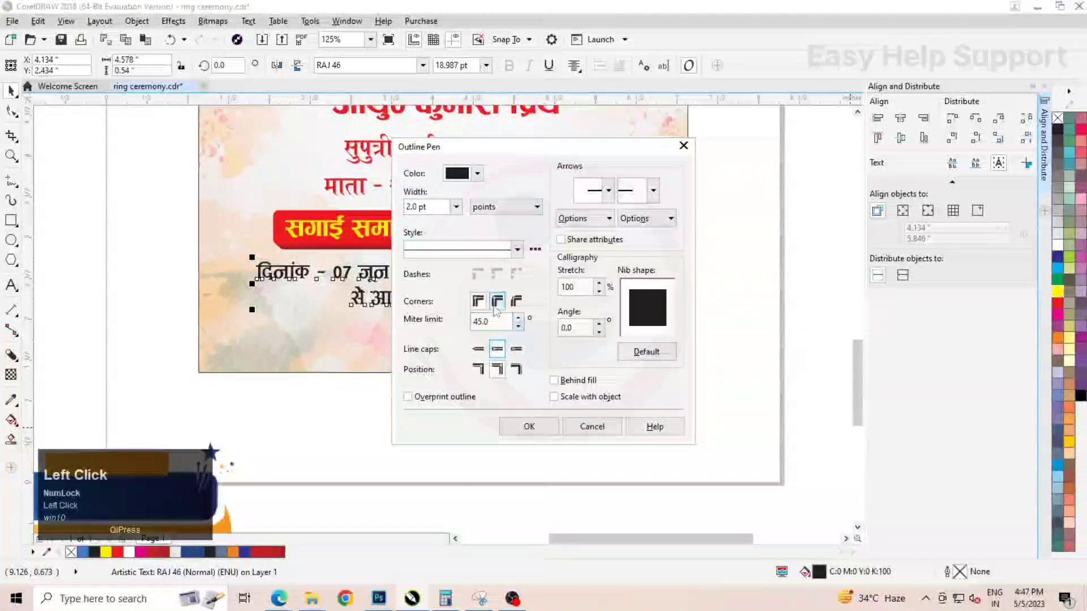
pyautogui.click(529, 426)
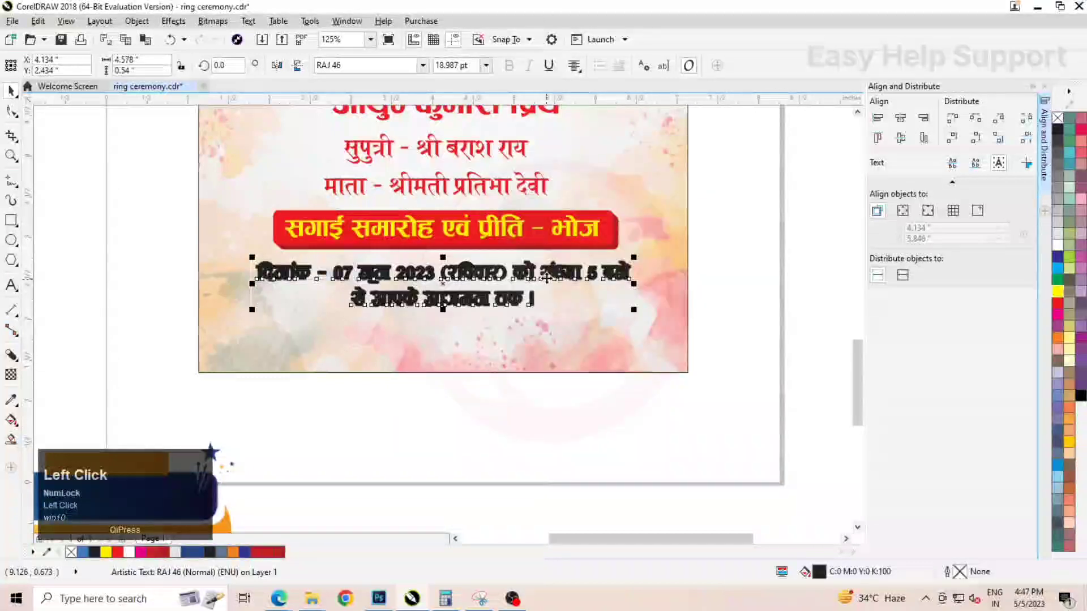
# Set the date text's outline color to white and its fill to blue
pyautogui.scroll(2, 544, 279)
pyautogui.rightClick(1057, 271)
pyautogui.click(1057, 269)
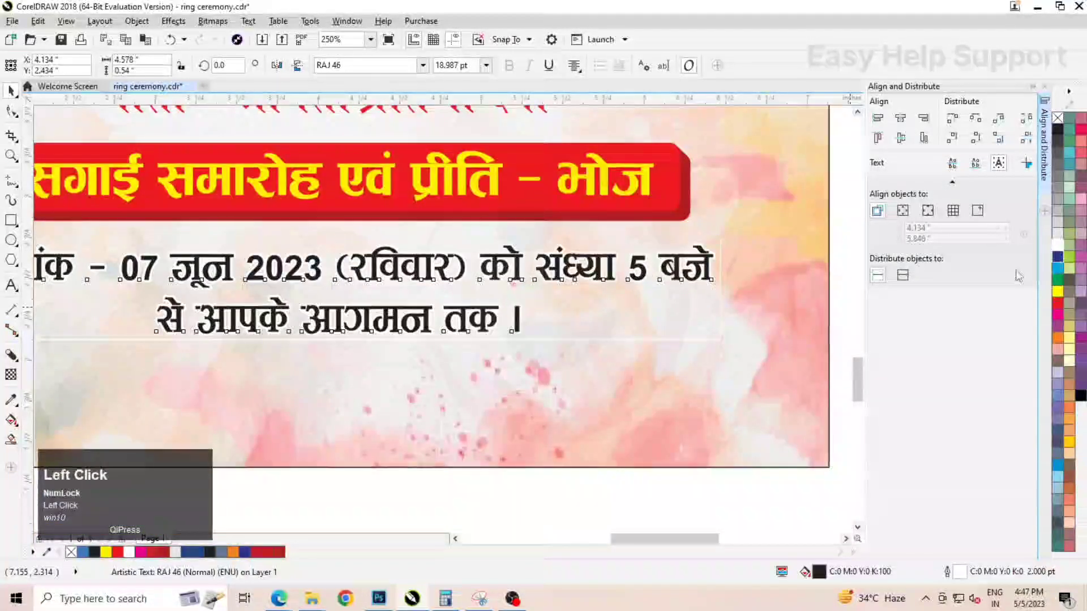
pyautogui.scroll(-4, 512, 314)
# Shrink the blue and orange banner graphic to about 1.60 in wide and place it below the page
pyautogui.click(508, 361)
pyautogui.moveTo(276, 359); pyautogui.dragTo(475, 285)
pyautogui.scroll(-1, 466, 349)
pyautogui.click(553, 318)
pyautogui.scroll(1, 442, 368)
pyautogui.scroll(1, 520, 250)
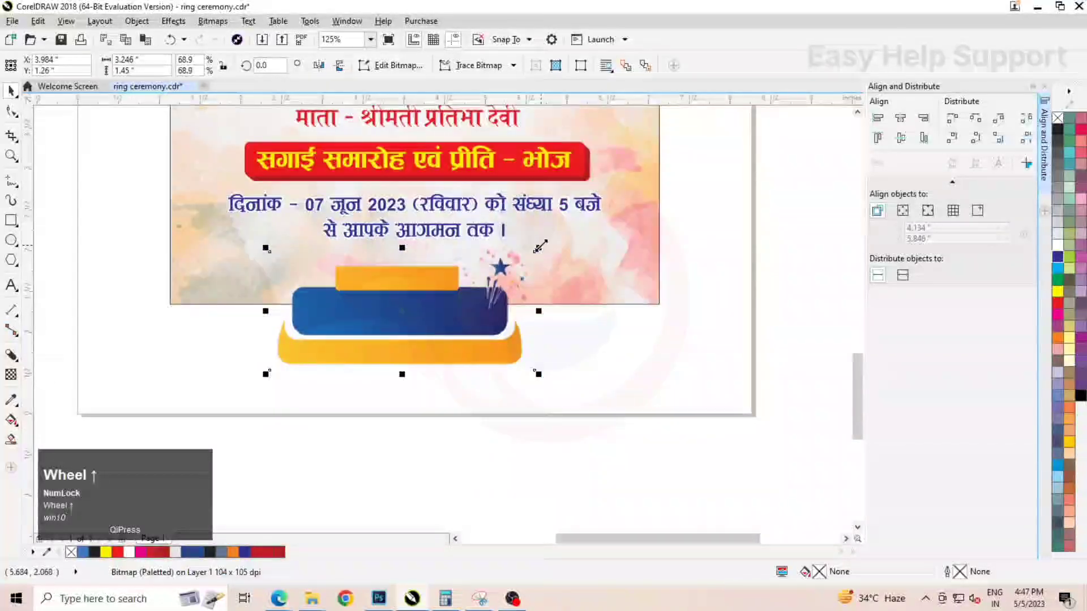
pyautogui.moveTo(539, 246); pyautogui.dragTo(529, 280)
pyautogui.moveTo(411, 303); pyautogui.dragTo(416, 379)
pyautogui.scroll(-1, 438, 300)
pyautogui.click(625, 266)
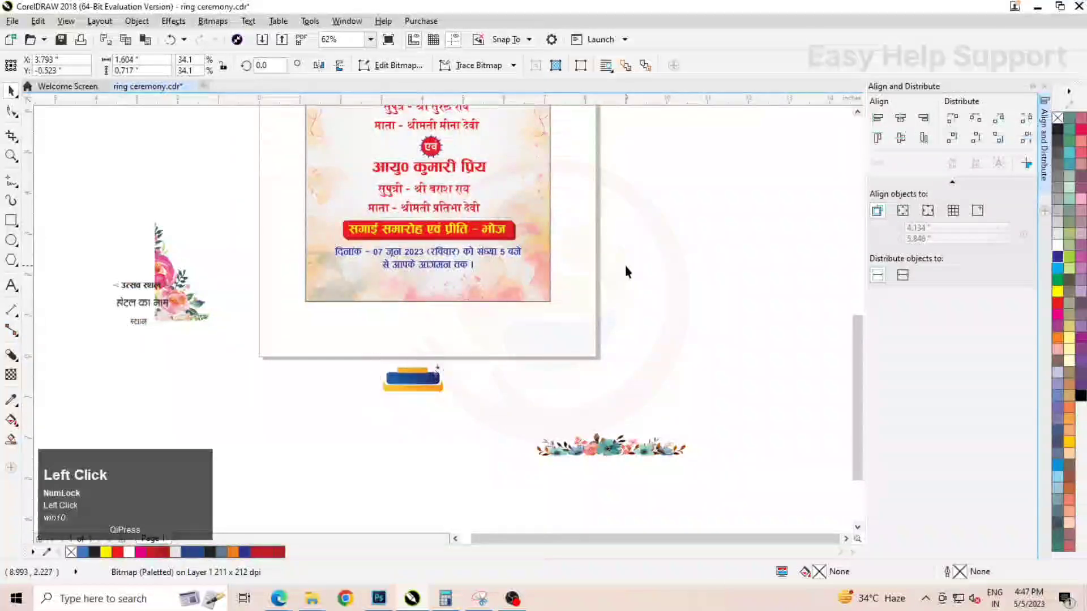
pyautogui.click(451, 189)
pyautogui.scroll(-2, 467, 243)
pyautogui.click(532, 245)
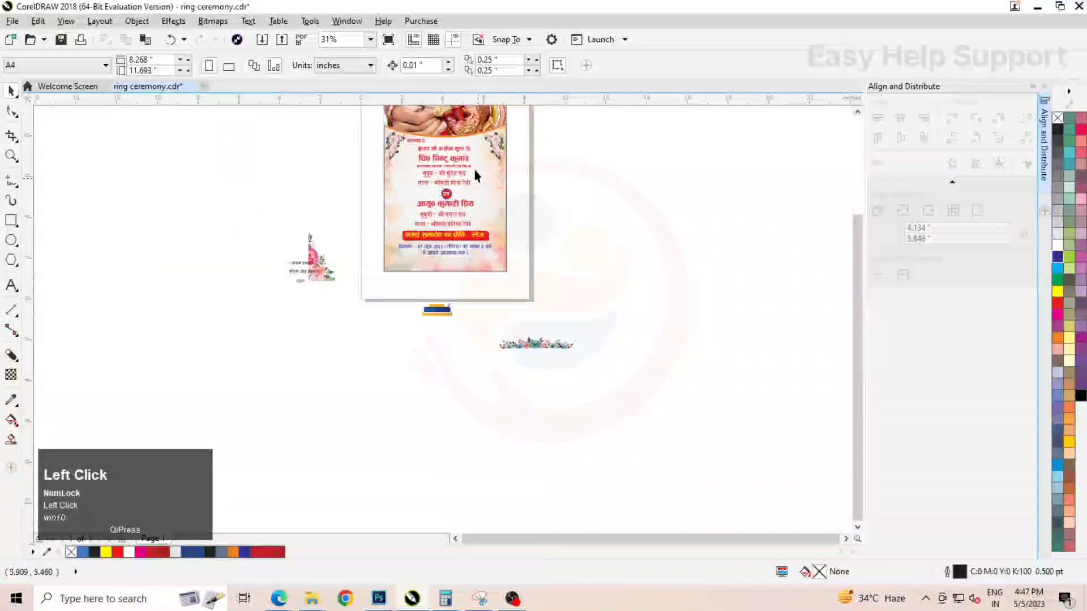
# Shrink the red invitation text block to about 3.15 x 4.09 in and move it to the middle of the card
pyautogui.scroll(2, 621, 323)
pyautogui.moveTo(350, 155); pyautogui.dragTo(349, 155)
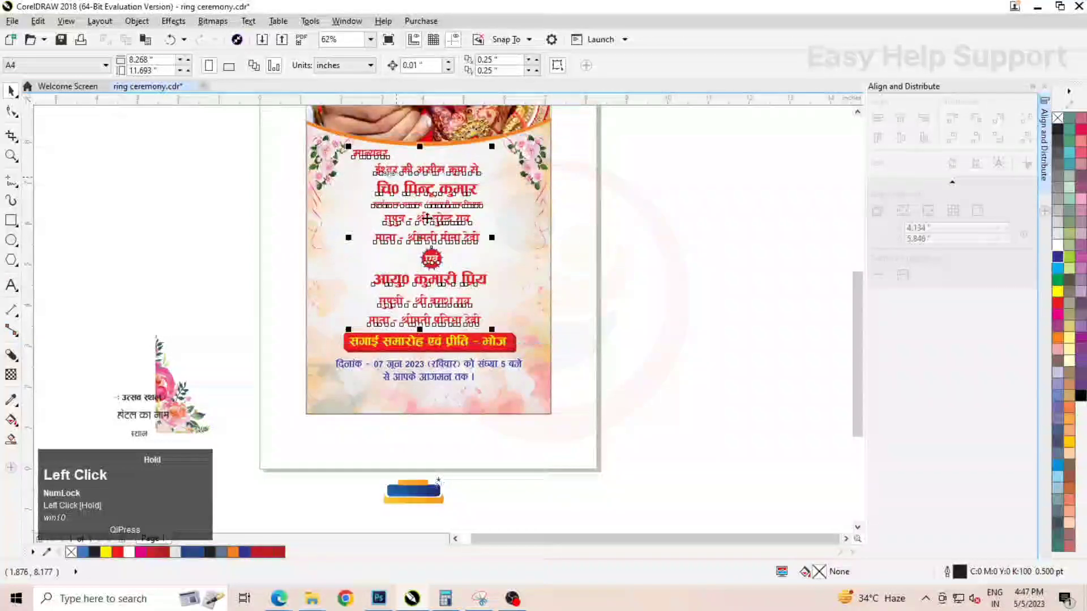
pyautogui.moveTo(490, 327); pyautogui.dragTo(491, 323)
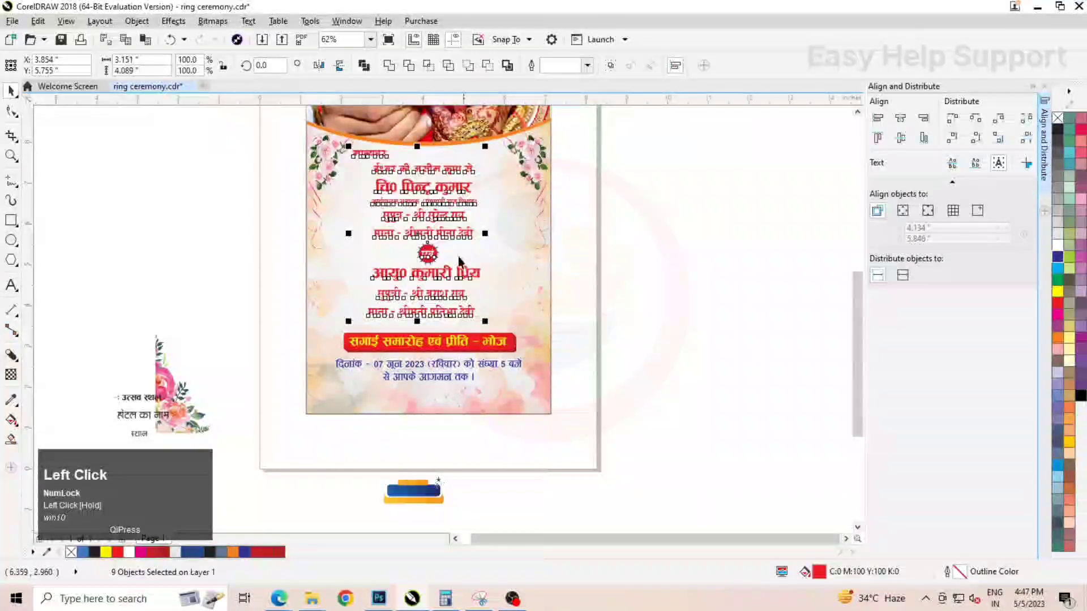
pyautogui.scroll(1, 446, 232)
pyautogui.moveTo(446, 232); pyautogui.dragTo(455, 218)
pyautogui.scroll(-1, 455, 217)
pyautogui.scroll(3, 645, 300)
# Scale the heading banner and date text together down to about 4.34 in wide and move them up below the parents' names
pyautogui.moveTo(675, 293); pyautogui.dragTo(232, 397)
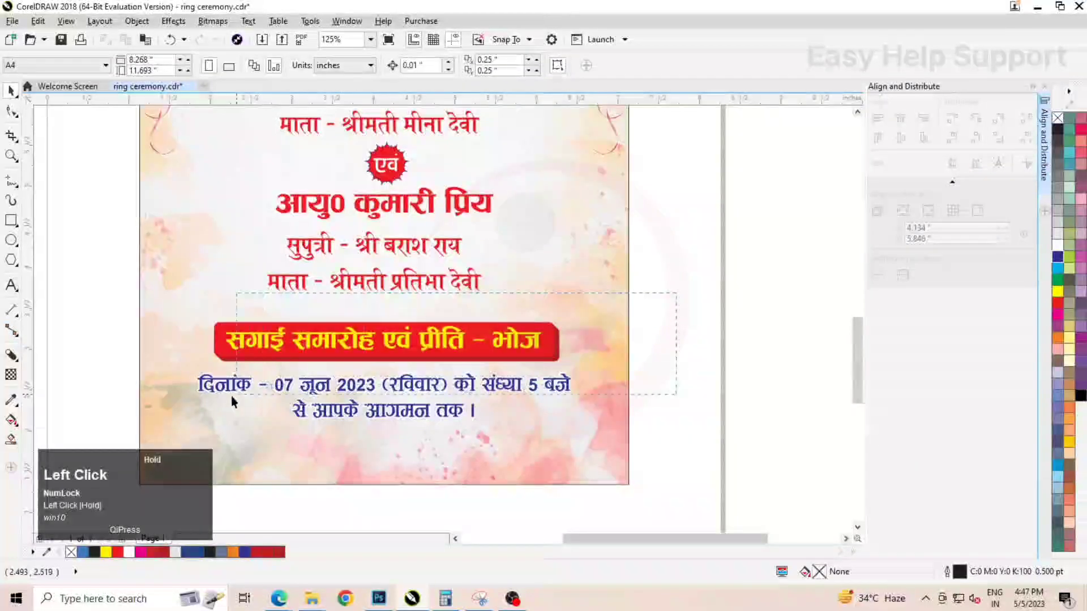
pyautogui.moveTo(166, 434); pyautogui.dragTo(166, 435)
pyautogui.moveTo(574, 424); pyautogui.dragTo(564, 422)
pyautogui.moveTo(434, 343); pyautogui.dragTo(485, 319)
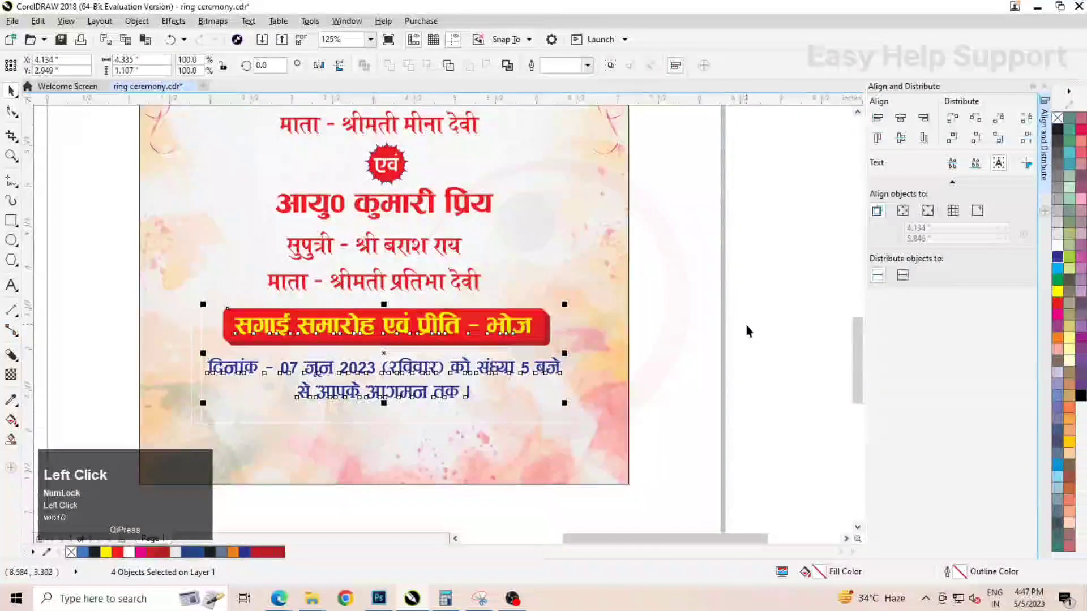
pyautogui.click(730, 327)
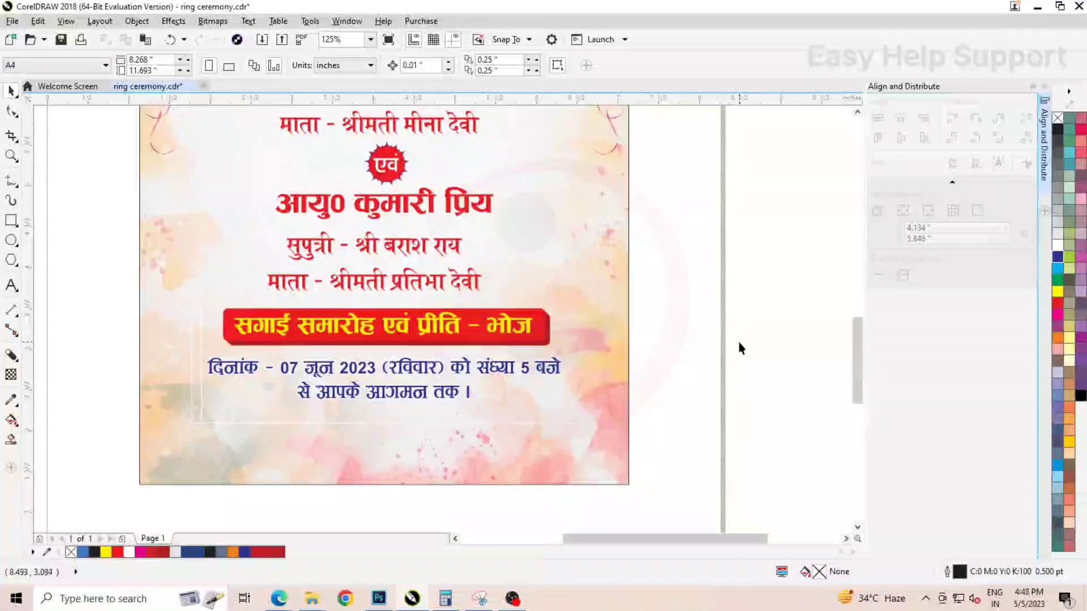
# Nudge the date text and the heading banner slightly upward to even out the line spacing
pyautogui.scroll(-2, 679, 327)
pyautogui.scroll(2, 541, 339)
pyautogui.click(541, 339)
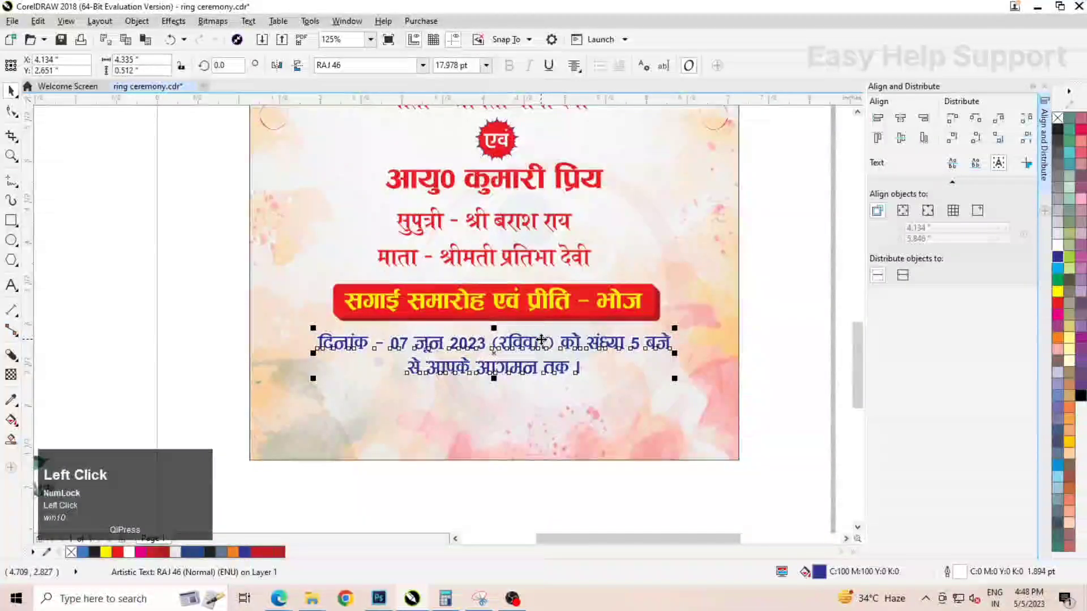
pyautogui.moveTo(542, 339); pyautogui.dragTo(541, 335)
pyautogui.click(706, 285)
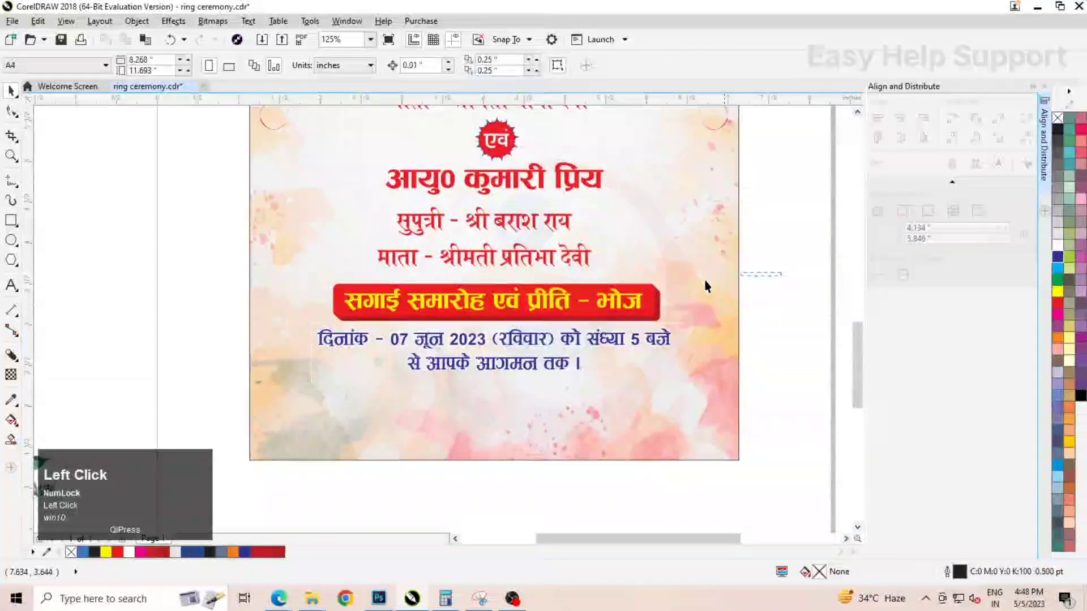
pyautogui.moveTo(294, 341); pyautogui.dragTo(292, 339)
pyautogui.scroll(2, 554, 295)
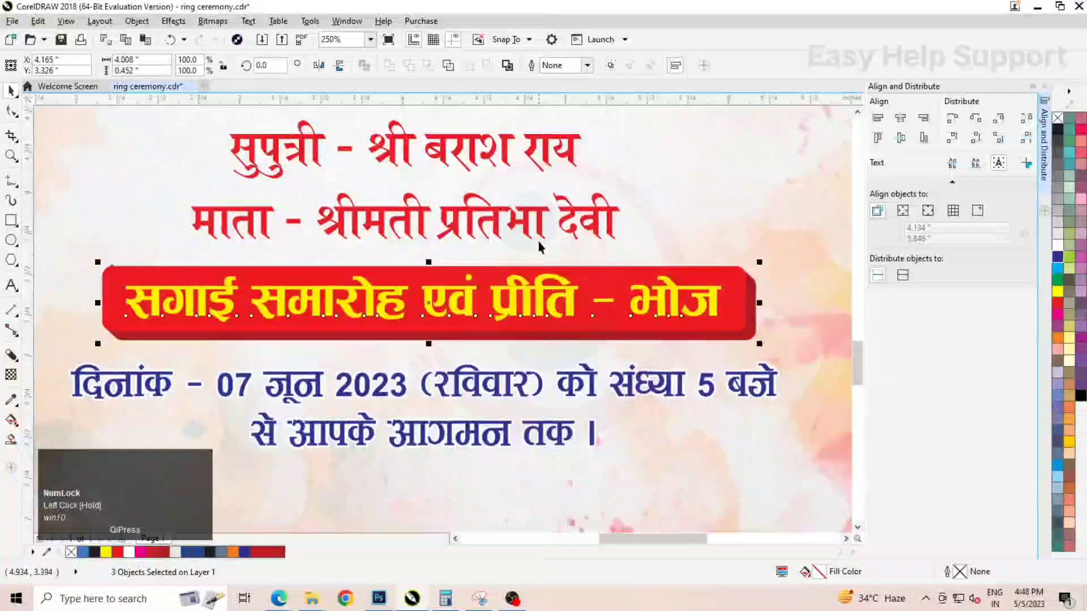
# Place the blue and orange banner graphic below the date text and centre it horizontally on the card
pyautogui.scroll(-4, 573, 399)
pyautogui.moveTo(518, 418); pyautogui.dragTo(521, 321)
pyautogui.scroll(2, 567, 304)
pyautogui.moveTo(571, 291); pyautogui.dragTo(607, 272)
pyautogui.keyDown('shift'); pyautogui.click(639, 310); pyautogui.keyUp('shift')
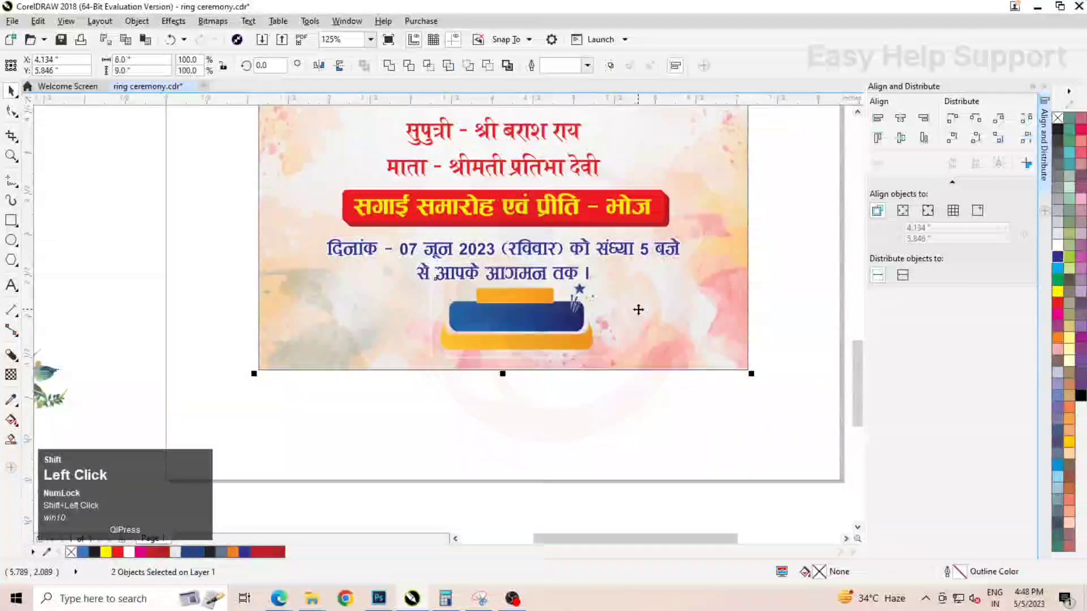
pyautogui.click(901, 118)
# Place the teal floral strip along the card's bottom edge, aligned to the bottom and centred horizontally
pyautogui.scroll(-2, 505, 346)
pyautogui.moveTo(627, 471); pyautogui.dragTo(441, 367)
pyautogui.keyDown('shift'); pyautogui.click(516, 313); pyautogui.keyUp('shift')
pyautogui.click(924, 139)
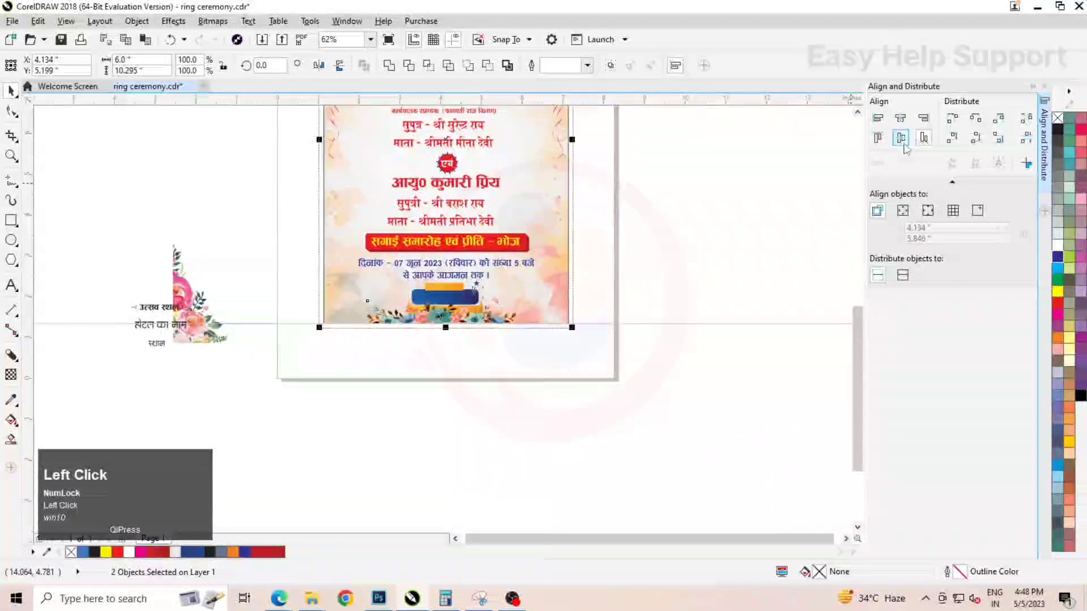
# Bring the blue and orange banner graphic in front of the floral strip
pyautogui.click(452, 295)
pyautogui.rightClick(463, 295)
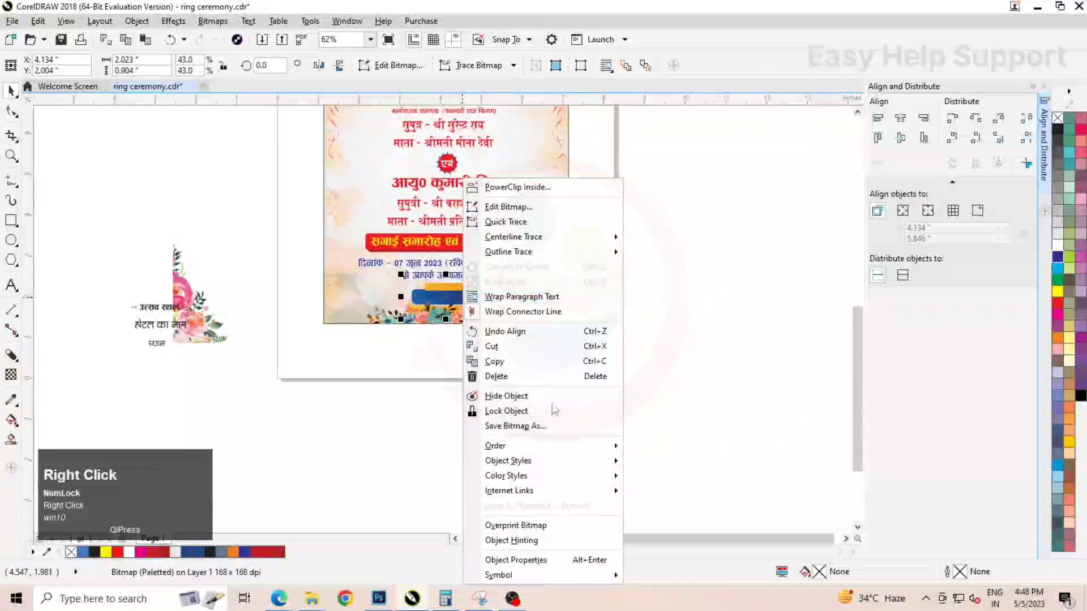
pyautogui.moveTo(538, 451)
pyautogui.click(730, 475)
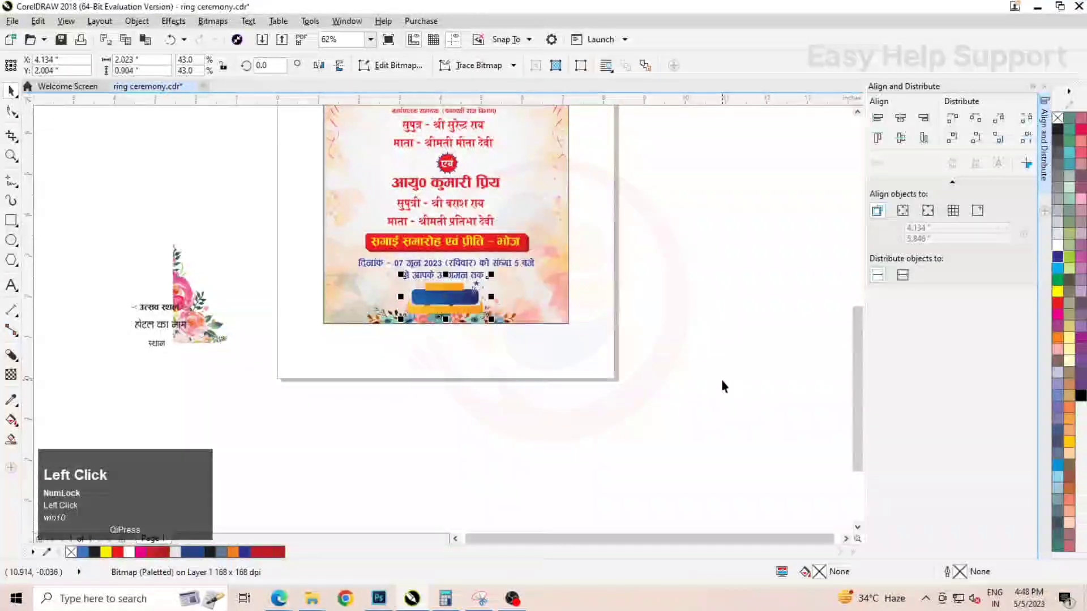
pyautogui.click(721, 379)
# Stretch the blue and orange banner graphic downward to about 1.00 in high
pyautogui.scroll(2, 463, 337)
pyautogui.click(484, 234)
pyautogui.scroll(2, 449, 244)
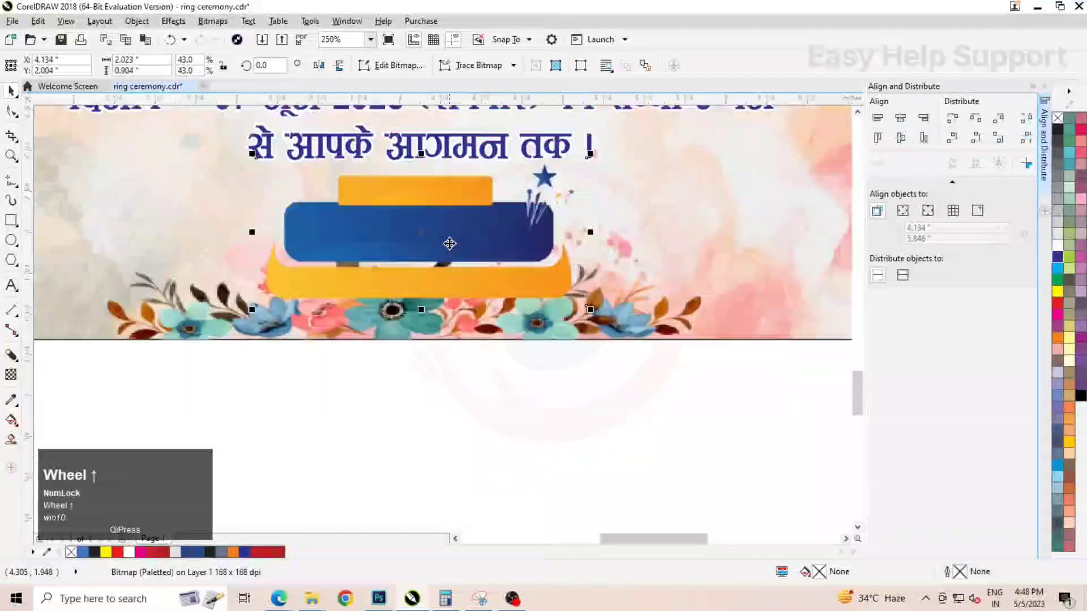
pyautogui.moveTo(420, 311); pyautogui.dragTo(413, 330)
pyautogui.scroll(-2, 523, 271)
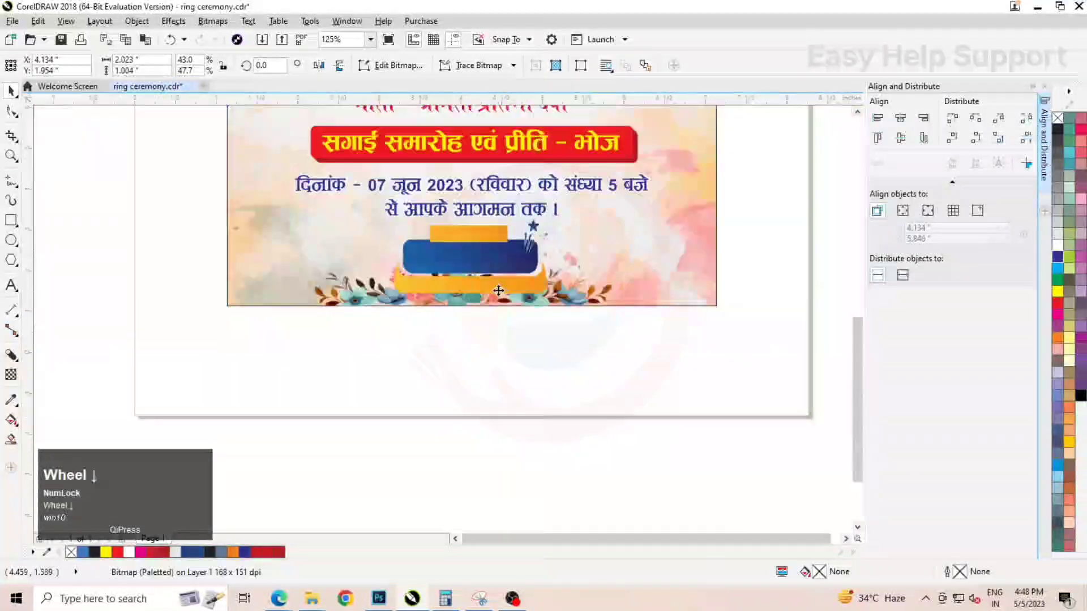
# Align the pink corner flowers to the card's left and bottom edges
pyautogui.click(224, 299)
pyautogui.click(237, 304)
pyautogui.keyDown('shift'); pyautogui.click(487, 255); pyautogui.keyUp('shift')
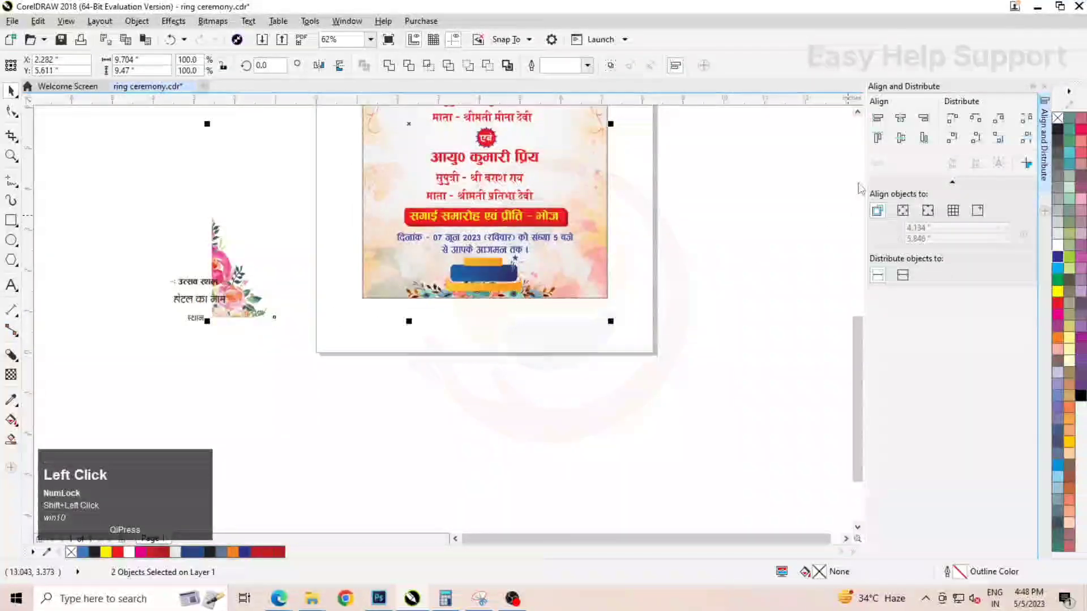
pyautogui.click(878, 119)
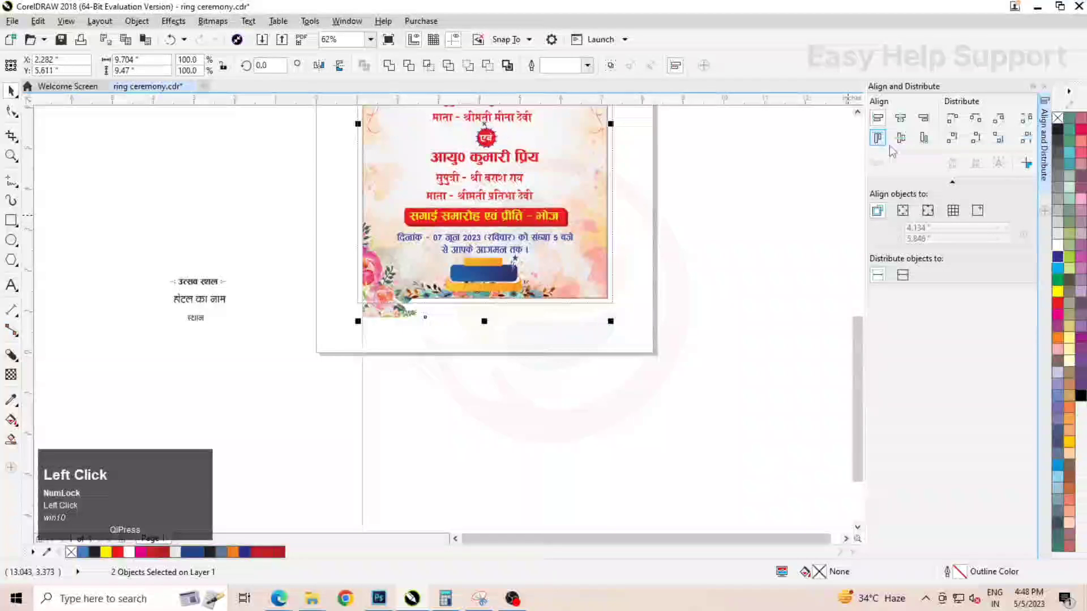
pyautogui.click(922, 140)
# Duplicate the pink corner flowers, align the copy to the card's right edge and mirror it horizontally
pyautogui.click(403, 273)
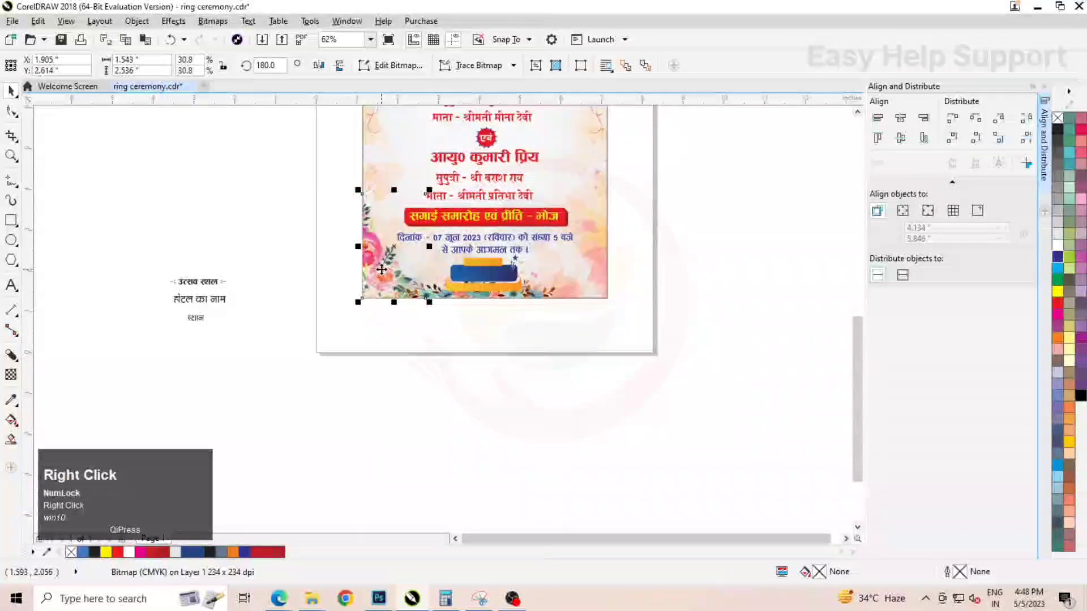
pyautogui.rightClick(382, 269)
pyautogui.click(425, 367)
pyautogui.rightClick(669, 280)
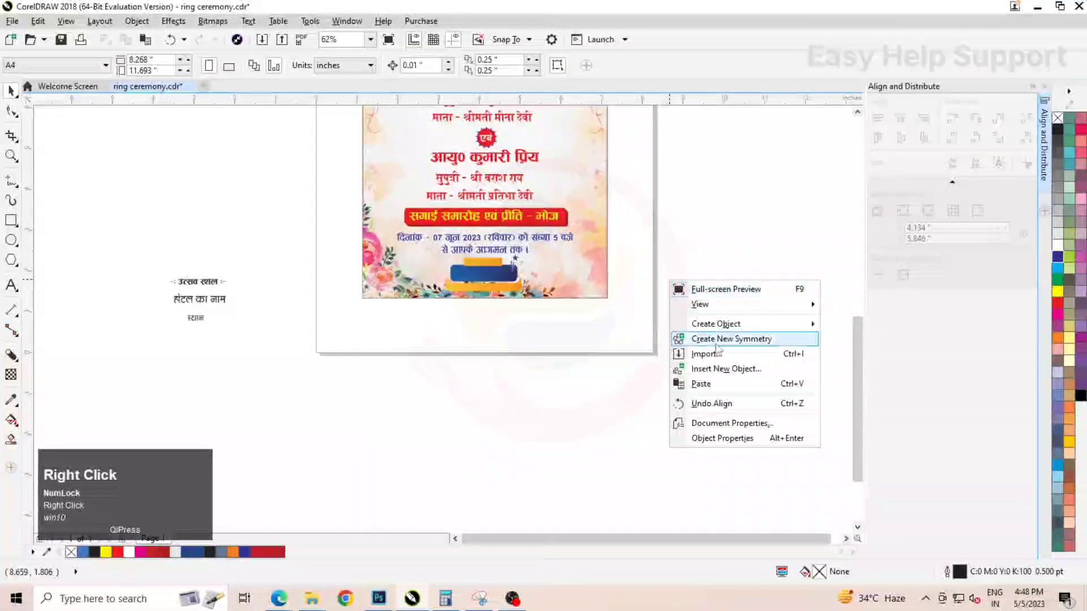
pyautogui.click(677, 381)
pyautogui.keyDown('shift'); pyautogui.click(584, 203); pyautogui.keyUp('shift')
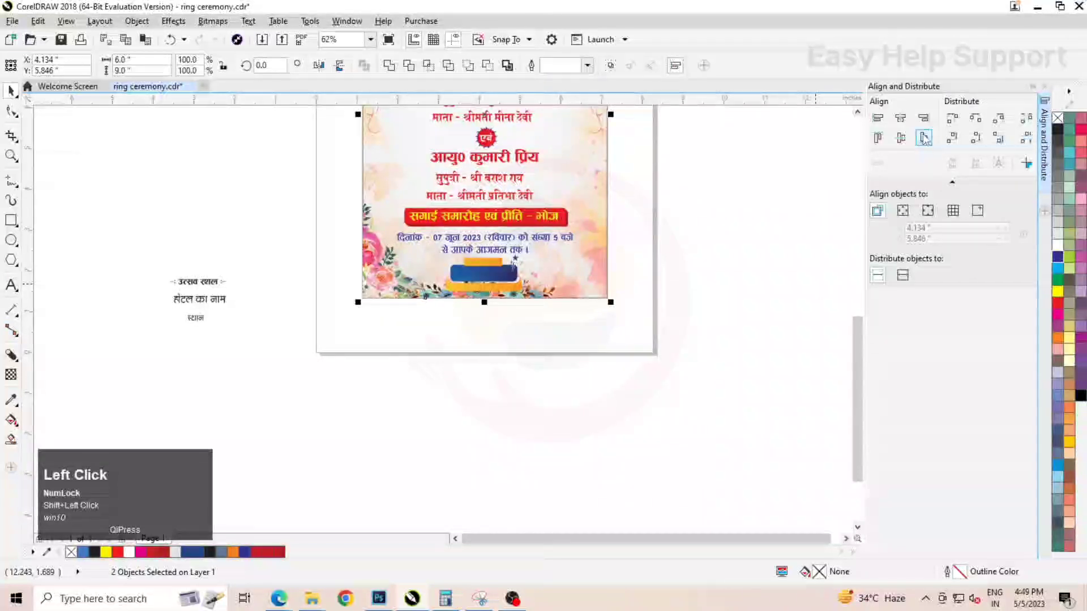
pyautogui.click(747, 300)
pyautogui.click(568, 282)
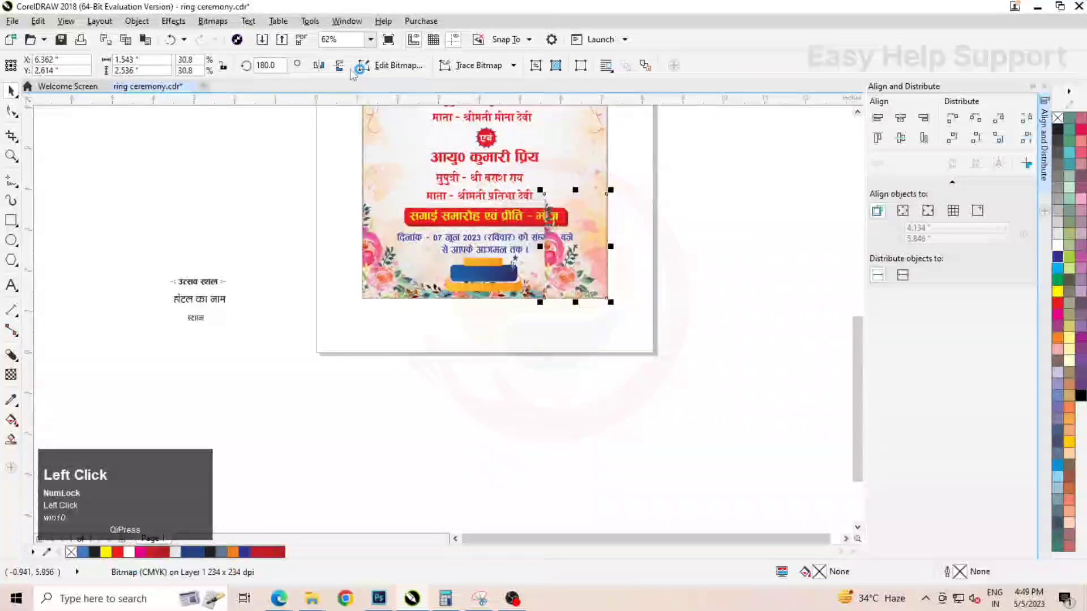
pyautogui.click(319, 65)
pyautogui.click(617, 369)
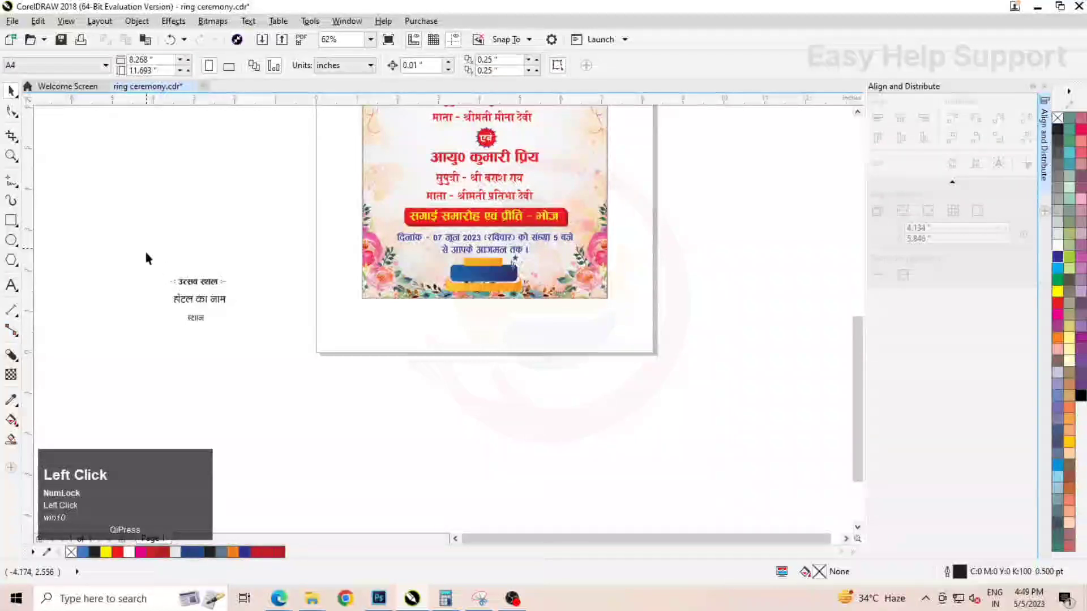
# Bring the three venue text lines to the front of the layer and move them just below the card
pyautogui.moveTo(146, 258); pyautogui.dragTo(238, 332)
pyautogui.rightClick(203, 300)
pyautogui.click(236, 446)
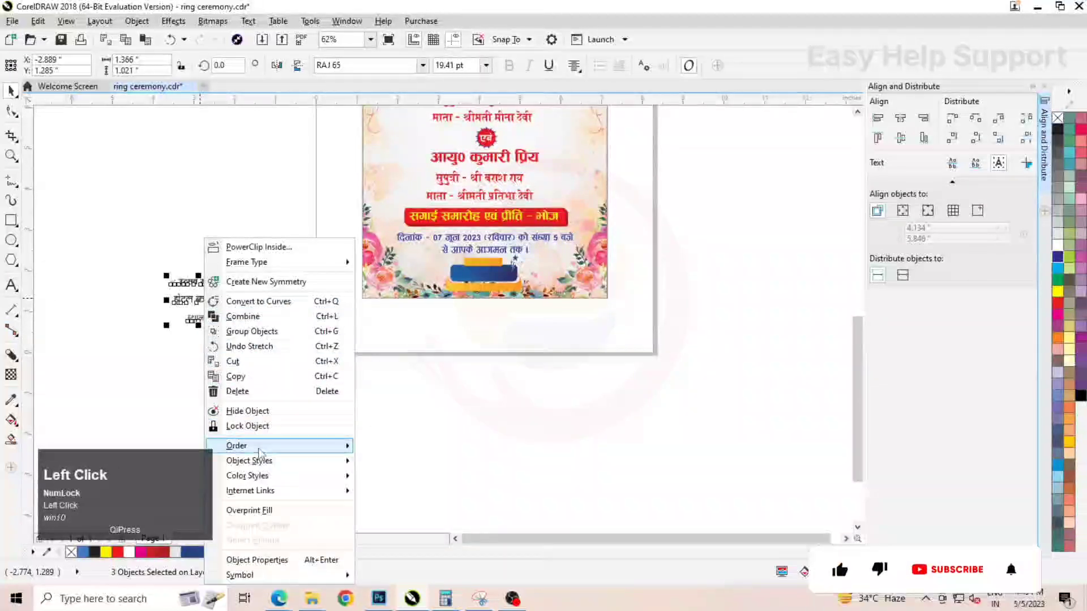
pyautogui.click(467, 481)
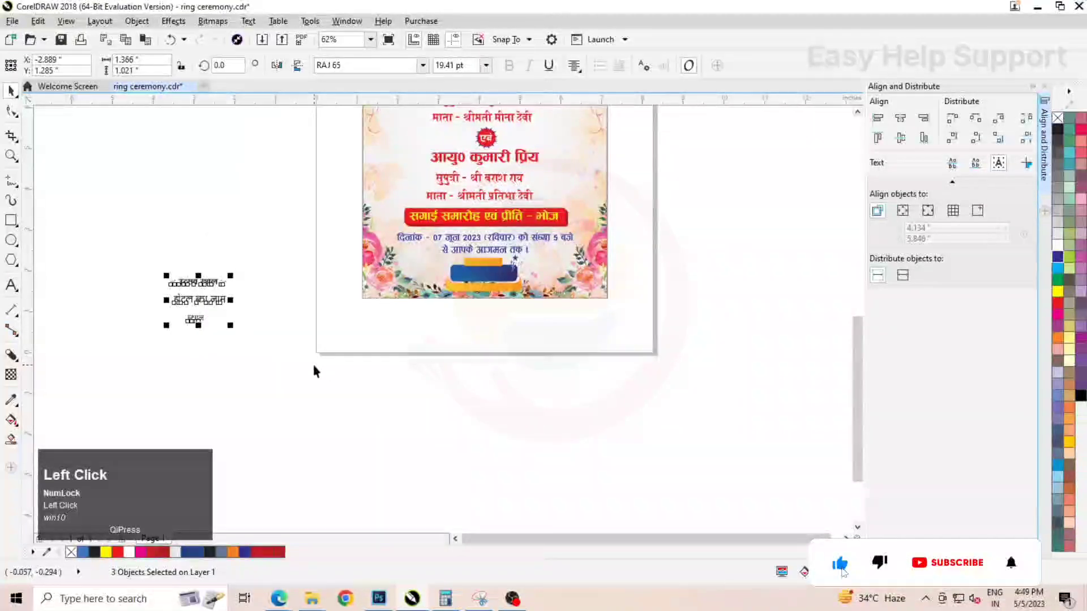
pyautogui.moveTo(488, 326); pyautogui.dragTo(488, 325)
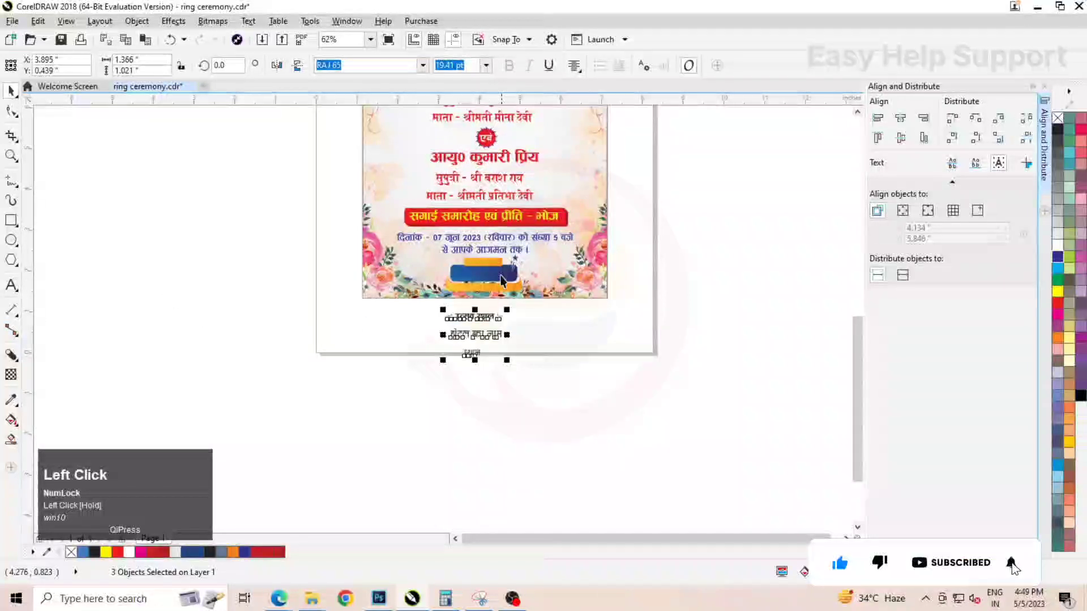
# Stretch the blue and orange banner graphic downward to about 1.11 in high, reaching the card's bottom edge
pyautogui.scroll(4, 487, 261)
pyautogui.click(487, 255)
pyautogui.click(486, 224)
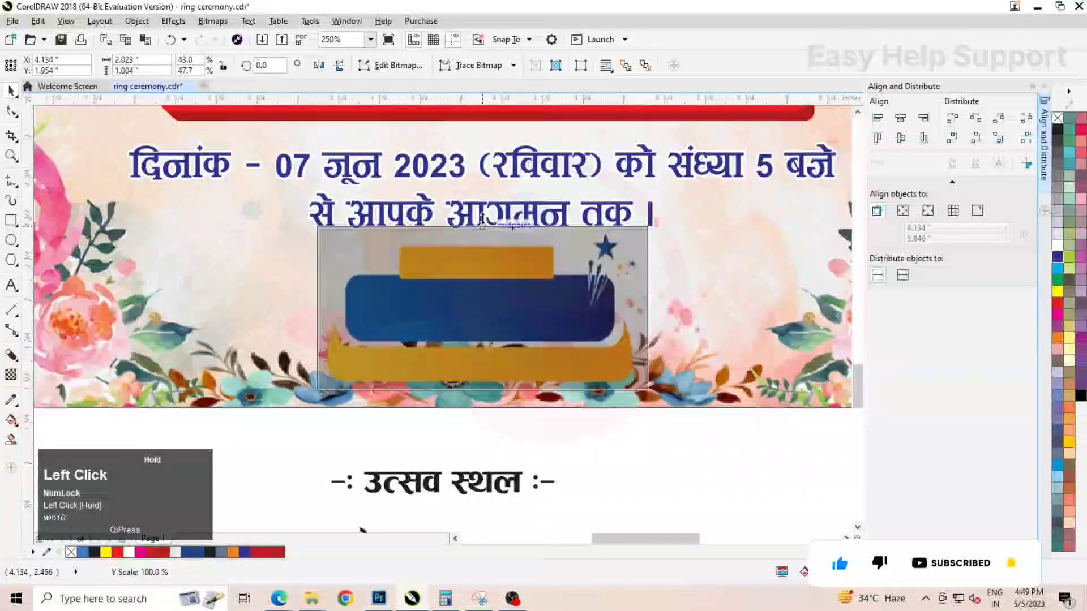
pyautogui.scroll(2, 485, 381)
pyautogui.moveTo(491, 405); pyautogui.dragTo(491, 416)
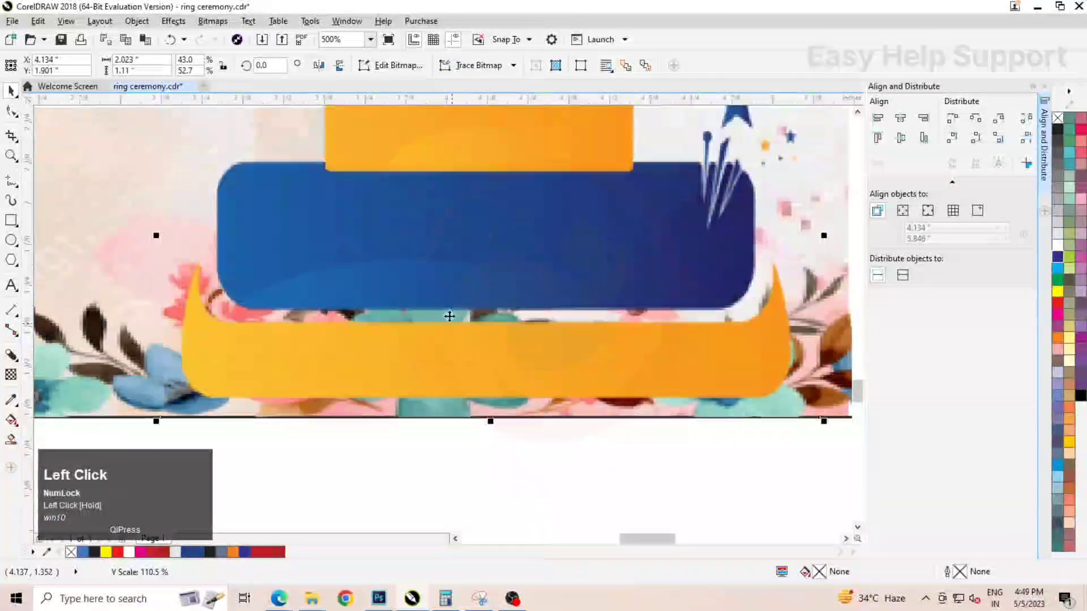
# Fit the text "-: उत्सव स्थल :-" inside the upper orange band at about 0.83 in wide and fill it with white
pyautogui.scroll(-4, 449, 313)
pyautogui.click(447, 363)
pyautogui.moveTo(456, 363); pyautogui.dragTo(469, 252)
pyautogui.scroll(2, 504, 263)
pyautogui.moveTo(559, 279); pyautogui.dragTo(448, 286)
pyautogui.moveTo(378, 253); pyautogui.dragTo(382, 243)
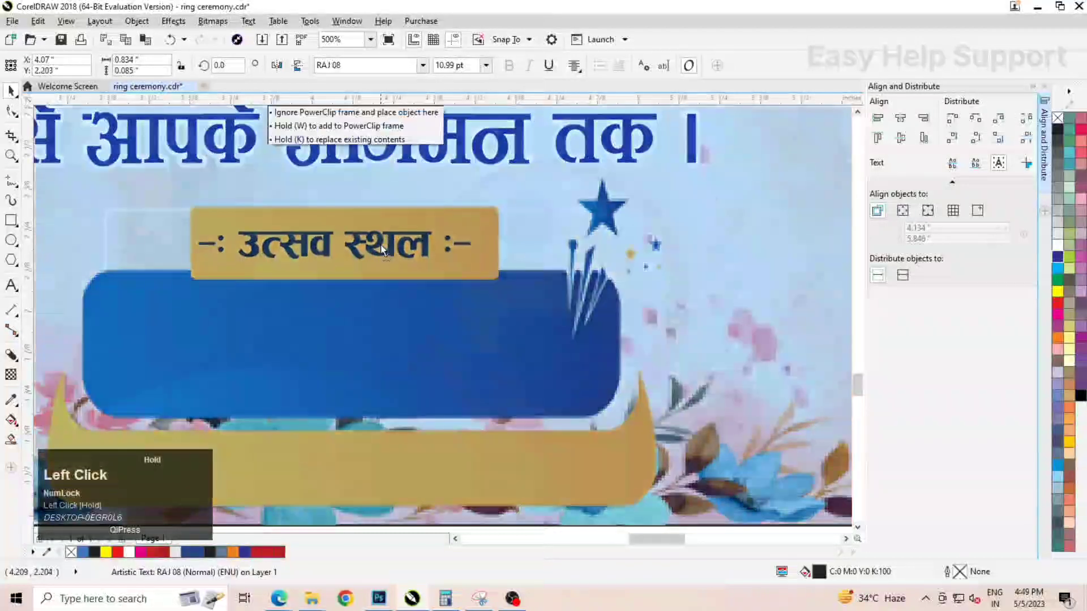
pyautogui.click(1057, 245)
# Move the text "होटल का नाम" onto the blue band and fill it with white
pyautogui.scroll(-2, 463, 300)
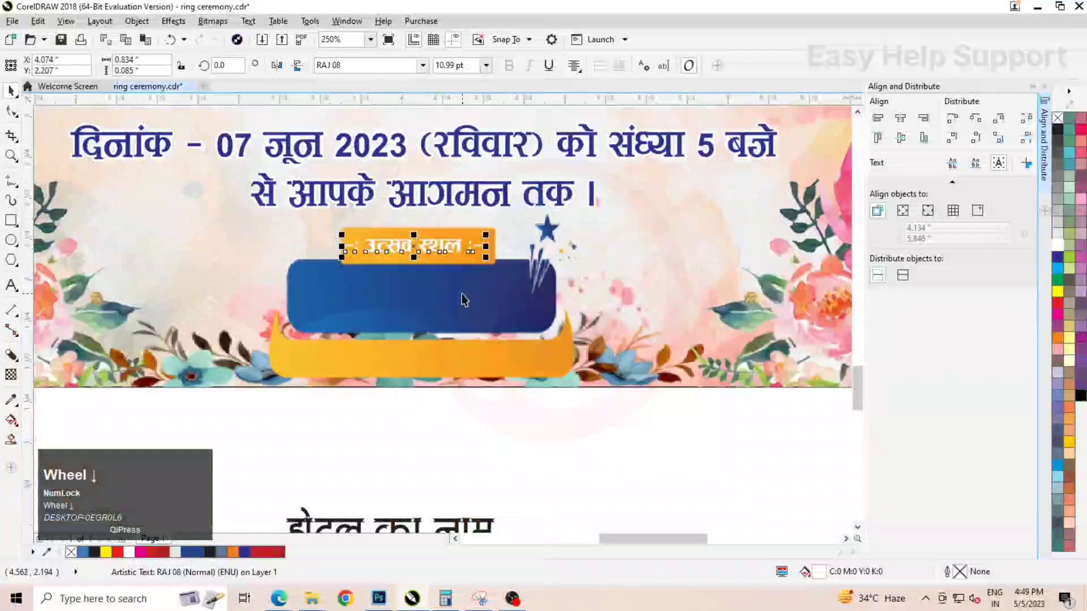
pyautogui.moveTo(408, 527); pyautogui.dragTo(435, 289)
pyautogui.click(1057, 245)
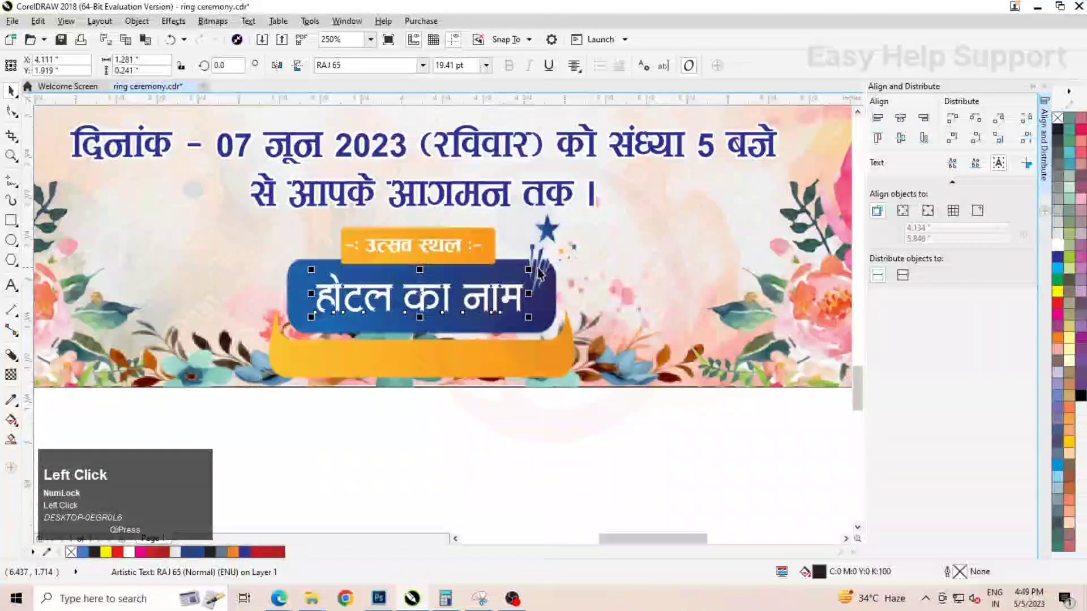
# Move the text "स्थान" onto the lower orange band and set its font size to 10 pt
pyautogui.scroll(-1, 503, 383)
pyautogui.moveTo(455, 437); pyautogui.dragTo(485, 317)
pyautogui.scroll(2, 484, 318)
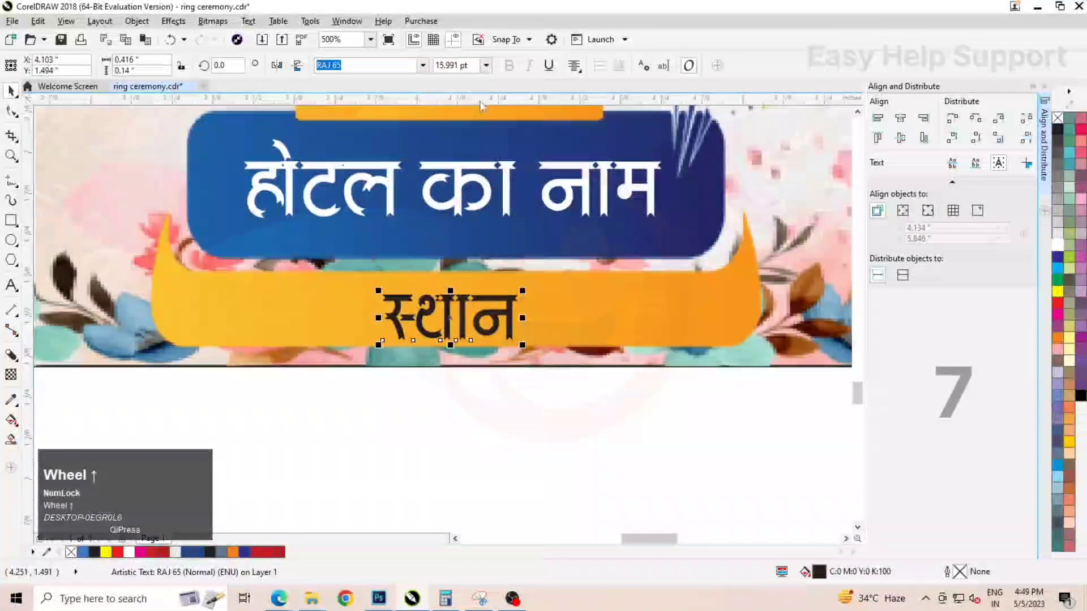
pyautogui.hotkey('ctrl', 'a')
pyautogui.write('10')
pyautogui.press('Return')
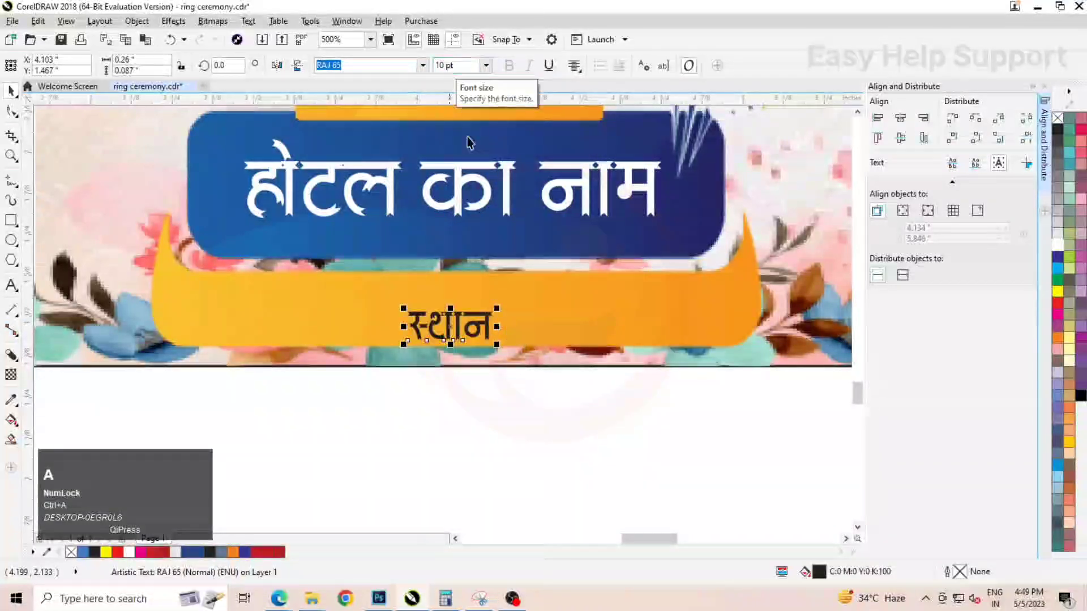
pyautogui.scroll(1, 453, 301)
pyautogui.moveTo(453, 301); pyautogui.dragTo(419, 270)
# Centre the text "स्थान" horizontally with the date text and fill it with white
pyautogui.scroll(-2, 475, 282)
pyautogui.scroll(-2, 479, 281)
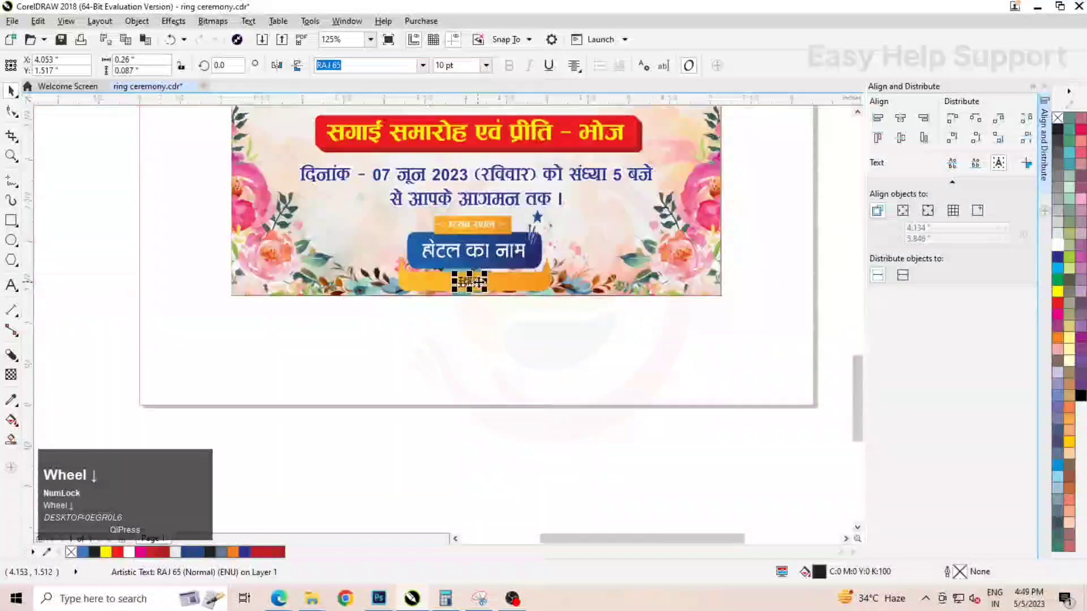
pyautogui.keyDown('shift'); pyautogui.click(430, 199); pyautogui.keyUp('shift')
pyautogui.click(645, 399)
pyautogui.scroll(2, 489, 281)
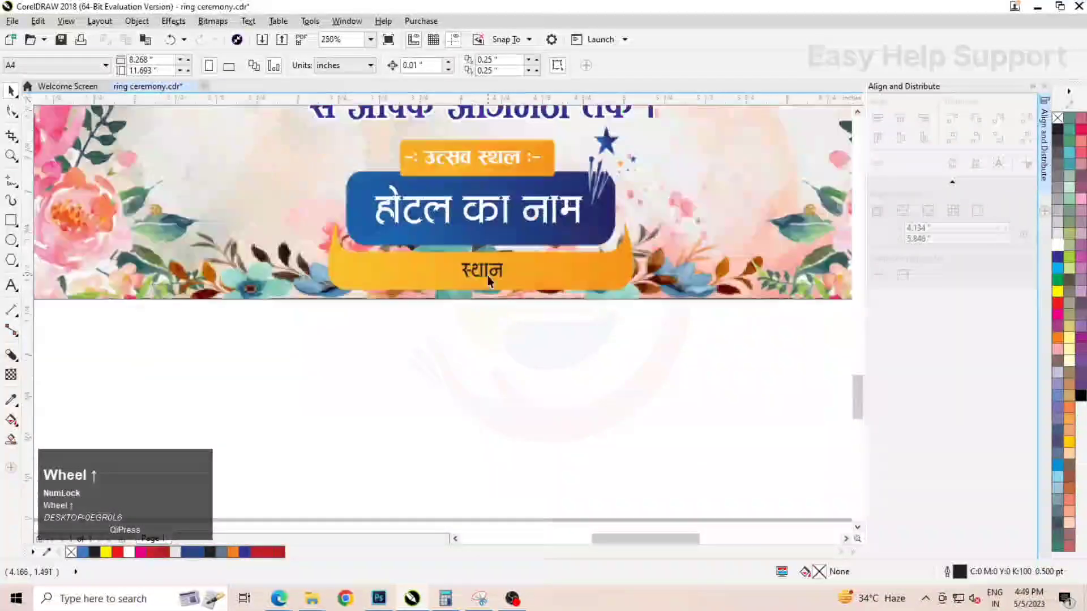
pyautogui.click(485, 270)
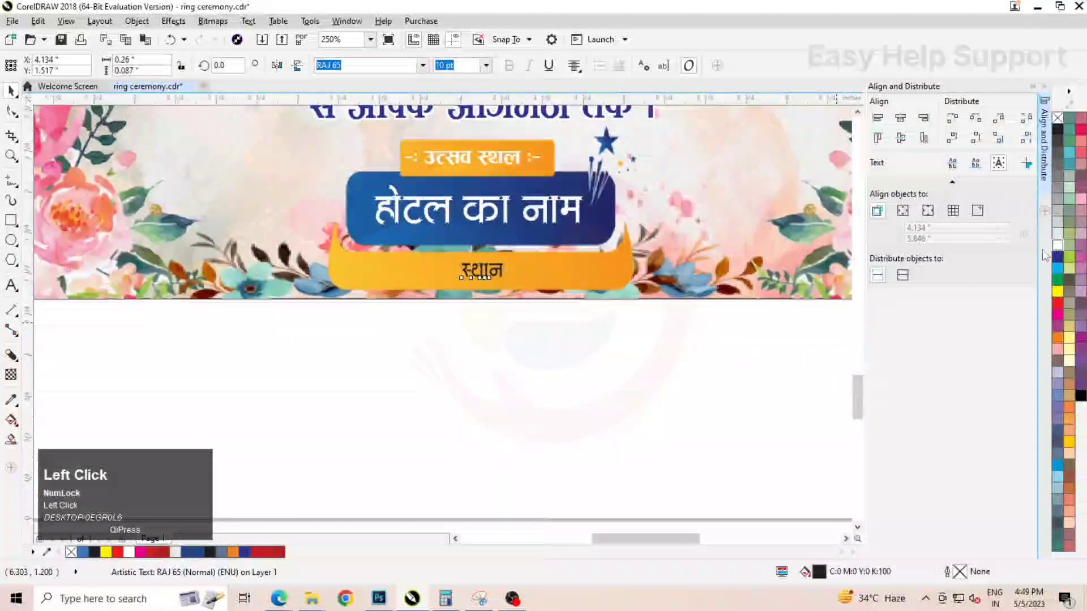
pyautogui.click(545, 339)
# Remove the outline from the card's background rectangle
pyautogui.scroll(-6, 545, 339)
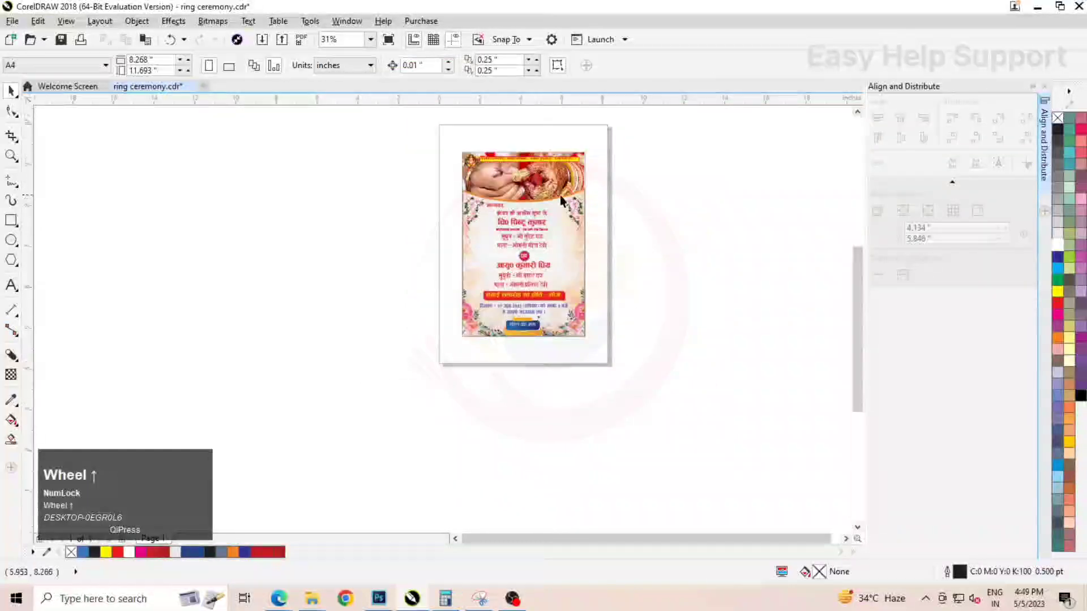
pyautogui.scroll(2, 560, 195)
pyautogui.click(588, 322)
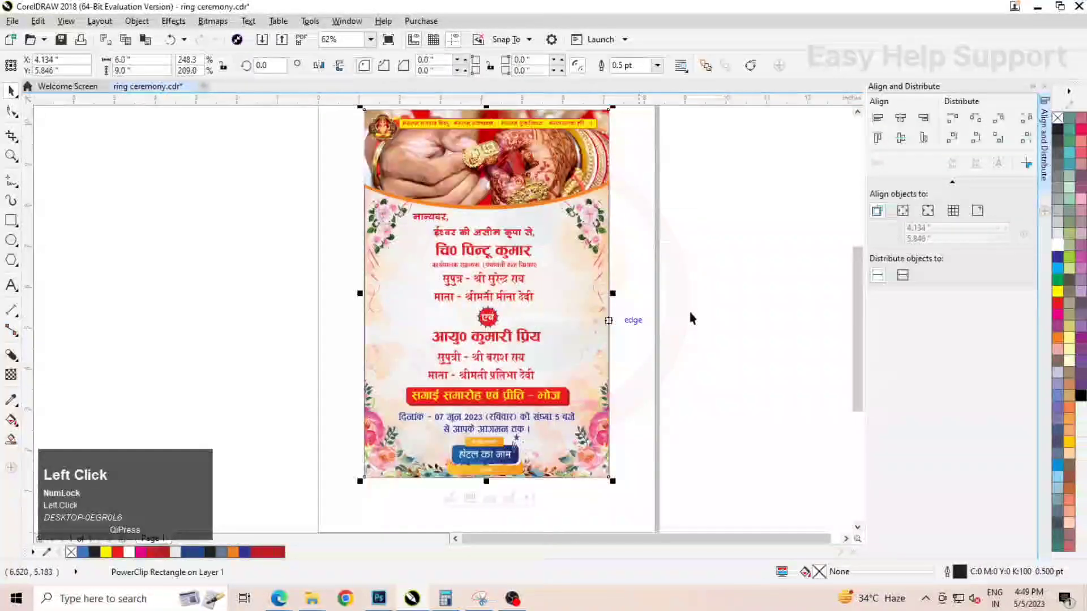
pyautogui.rightClick(1067, 121)
pyautogui.click(662, 275)
# Fit the whole card in the view and check it in full-screen preview
pyautogui.press('F4')
pyautogui.press('F9')
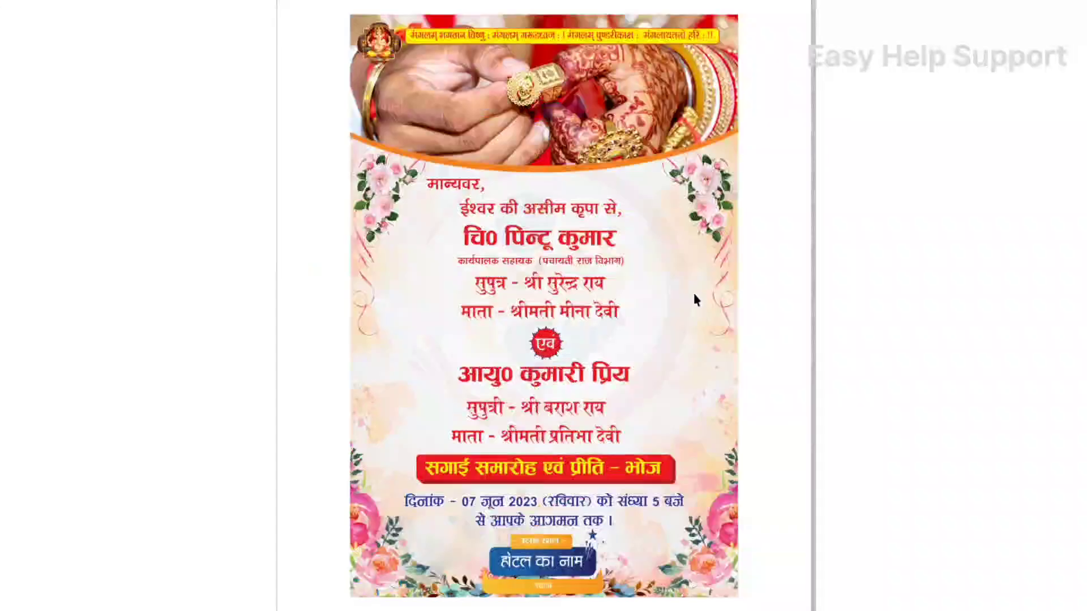
pyautogui.click(825, 300)
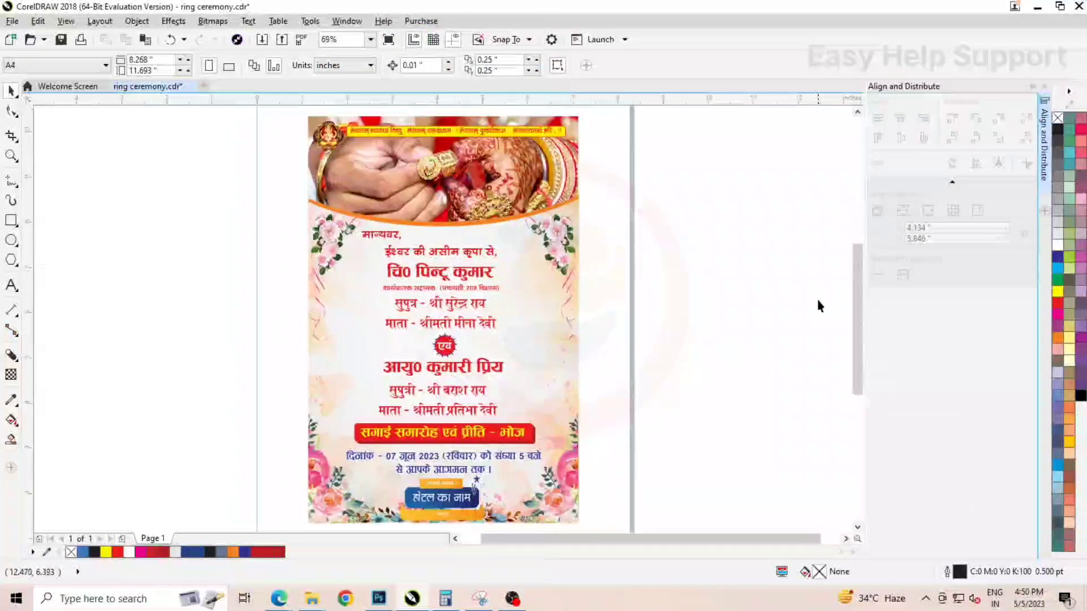